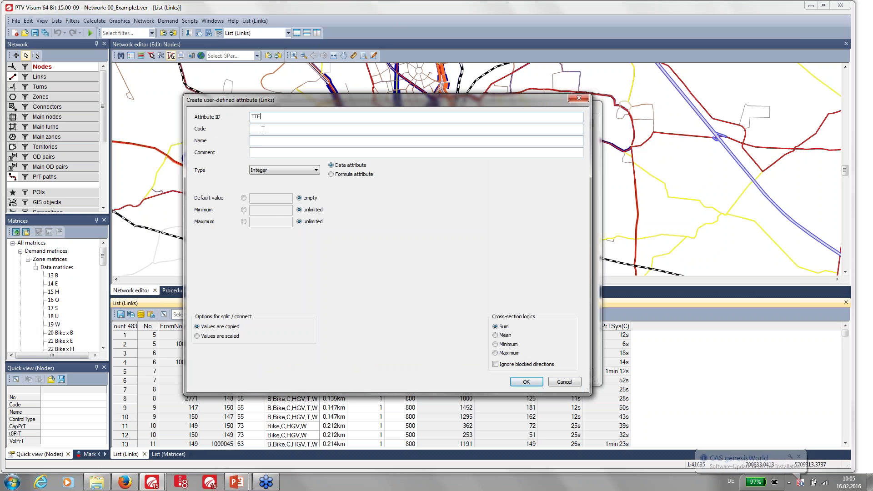
Define the new TTF link attribute as a floating-point number calculated by a formula.
left_click(269, 172)
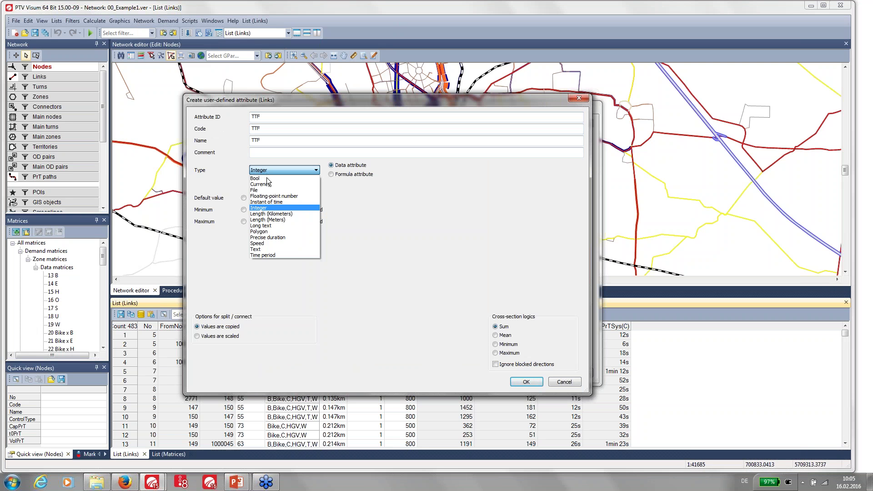
left_click(272, 196)
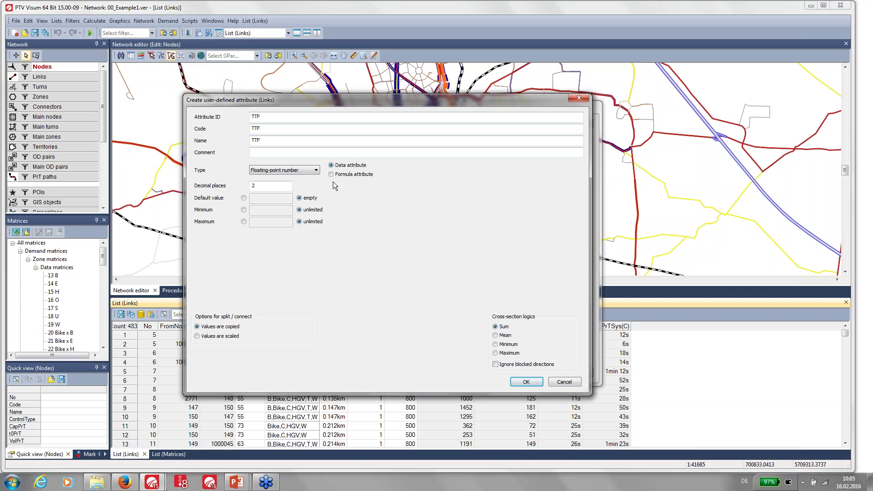
left_click(331, 174)
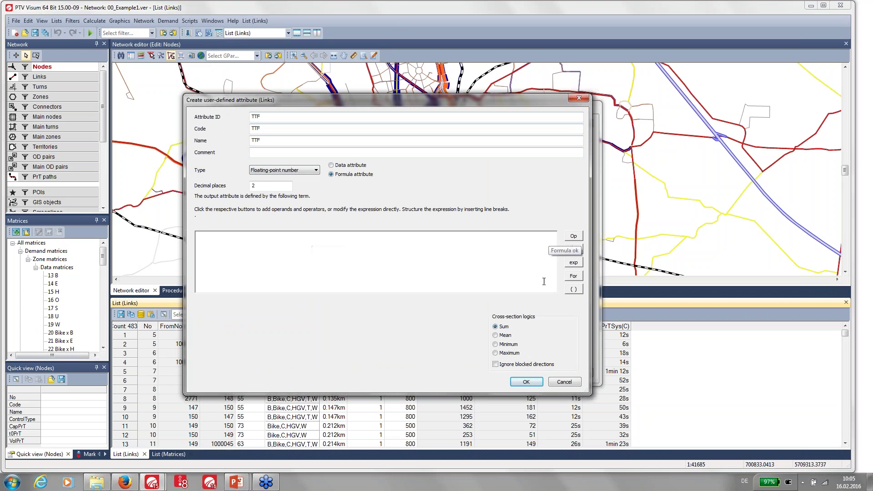
Begin the TTF formula with the loaded-network travel time of cars, tCur-PrTSys (C), followed by the division operator.
left_click(572, 235)
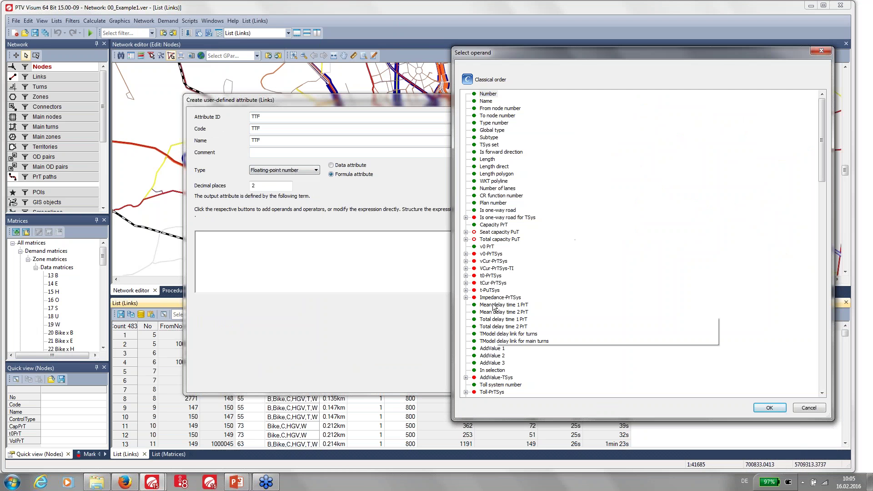
left_click(466, 283)
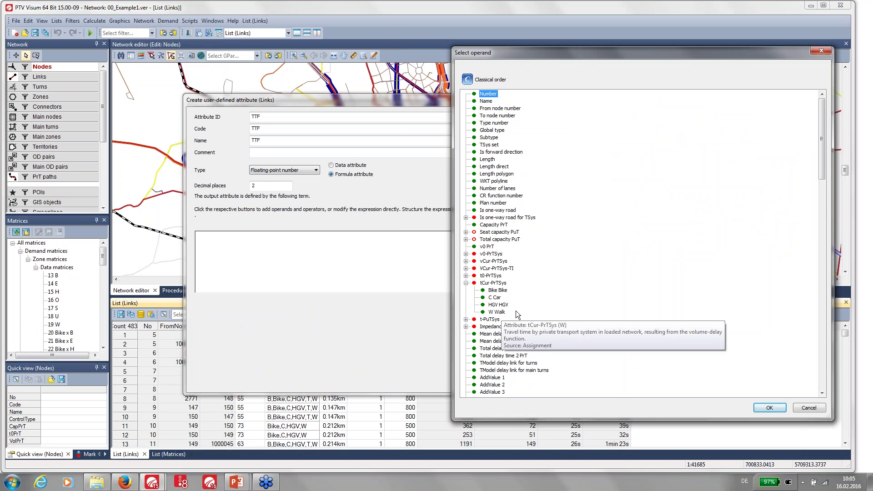
double_click(495, 297)
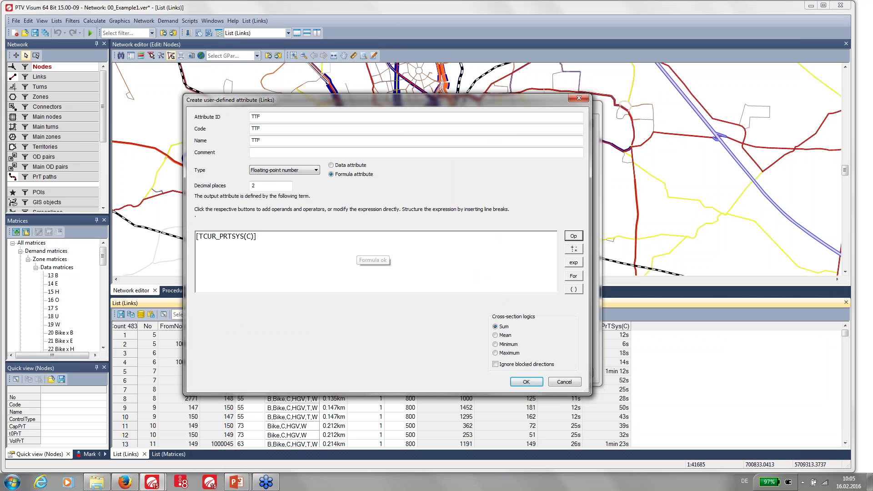
left_click(573, 248)
left_click(338, 226)
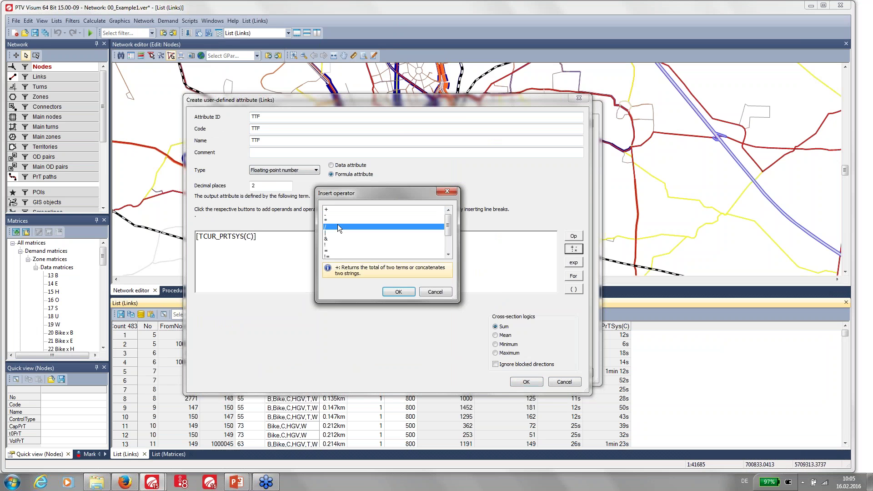
left_click(391, 291)
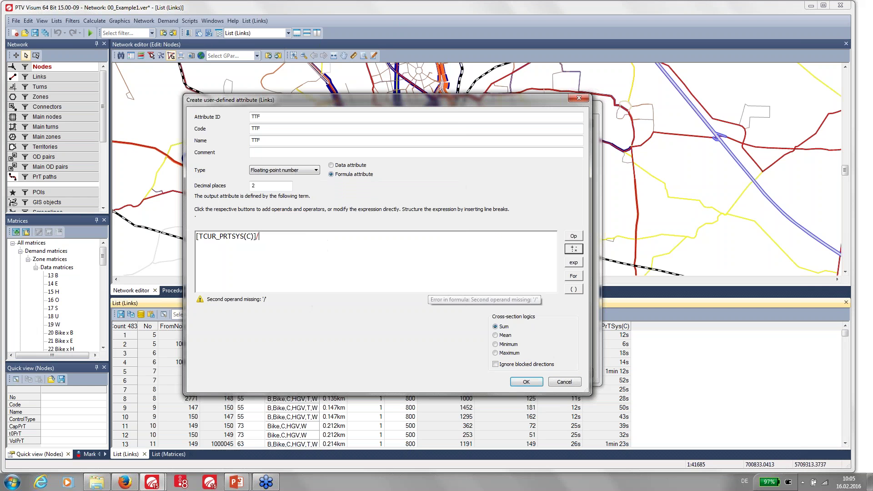
Complete the formula with the unloaded travel time of cars, t0-PrTSys (C), as divisor and create the attribute.
left_click(573, 236)
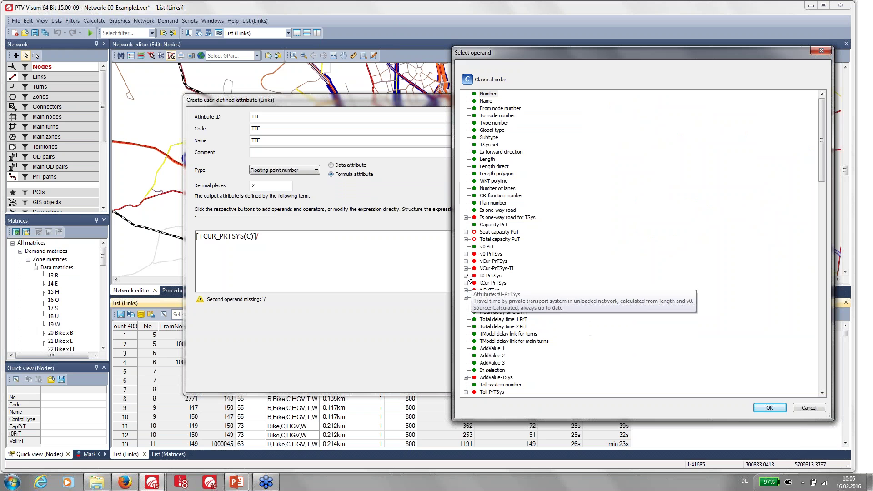
left_click(466, 276)
left_click(496, 290)
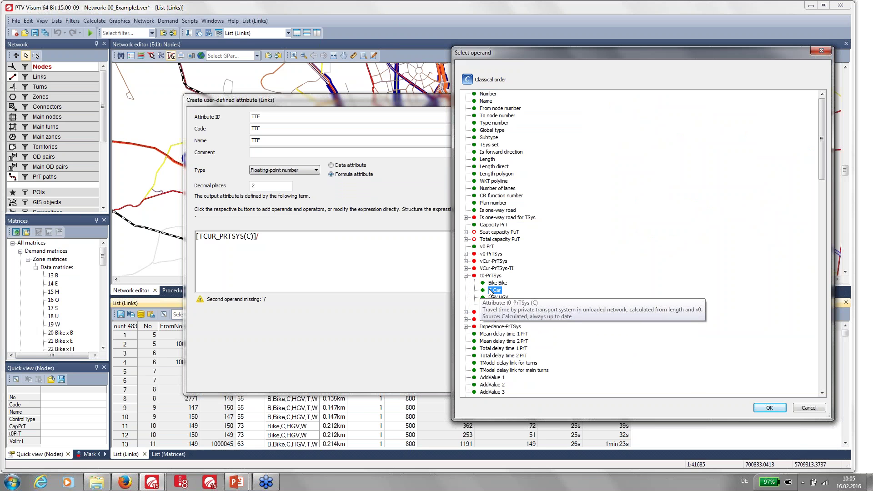
left_click(770, 408)
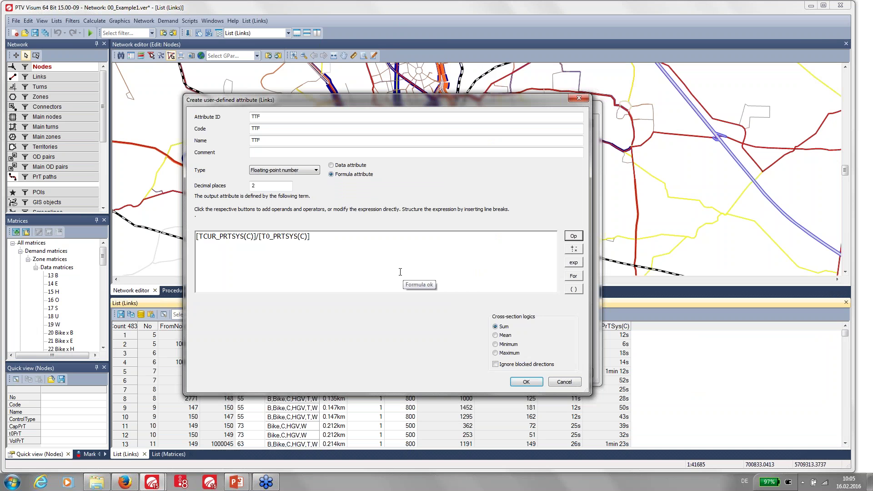
left_click(528, 383)
left_click(537, 372)
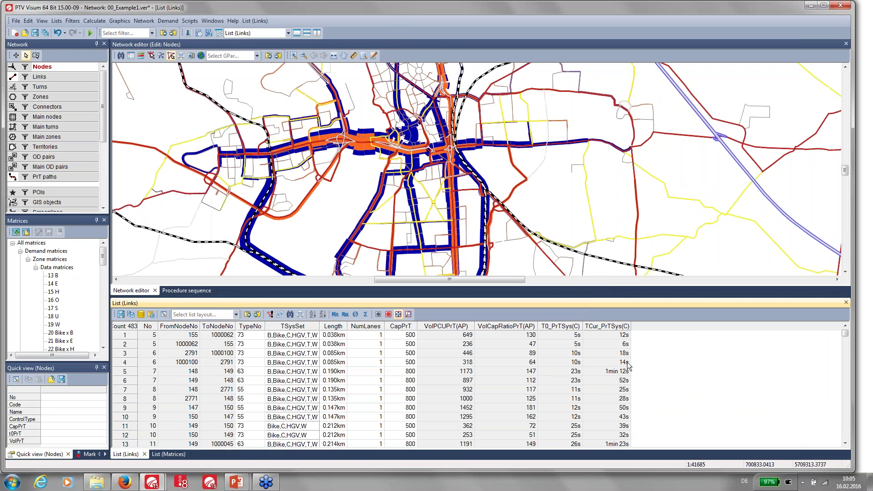
Add the TTF attribute as a column to the links list and widen that column slightly.
left_click_drag(534, 301, 533, 292)
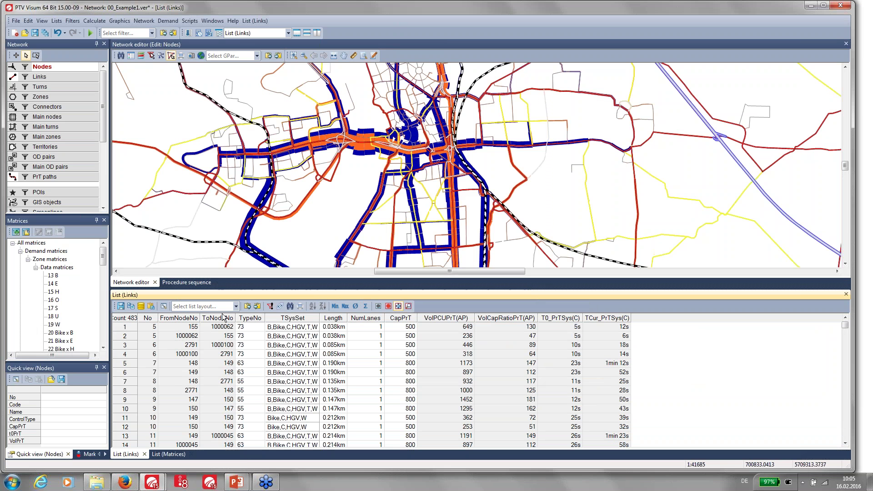
left_click(164, 306)
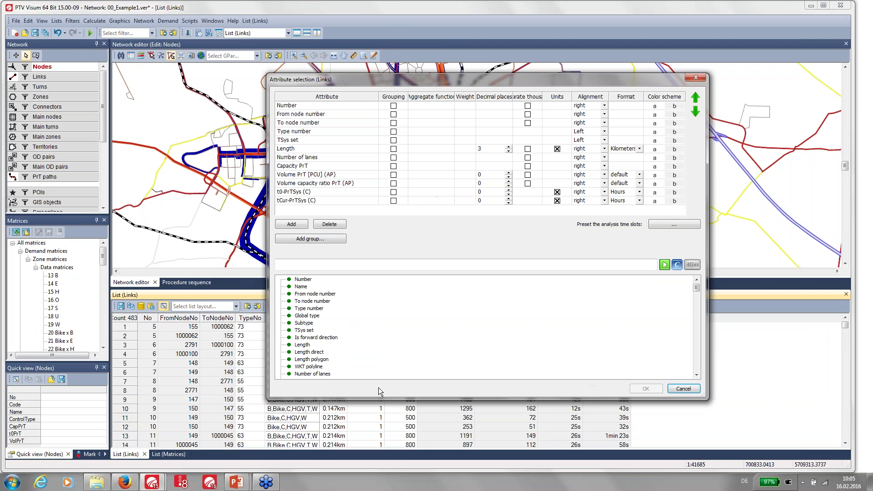
left_click_drag(694, 287, 701, 357)
left_click(298, 294)
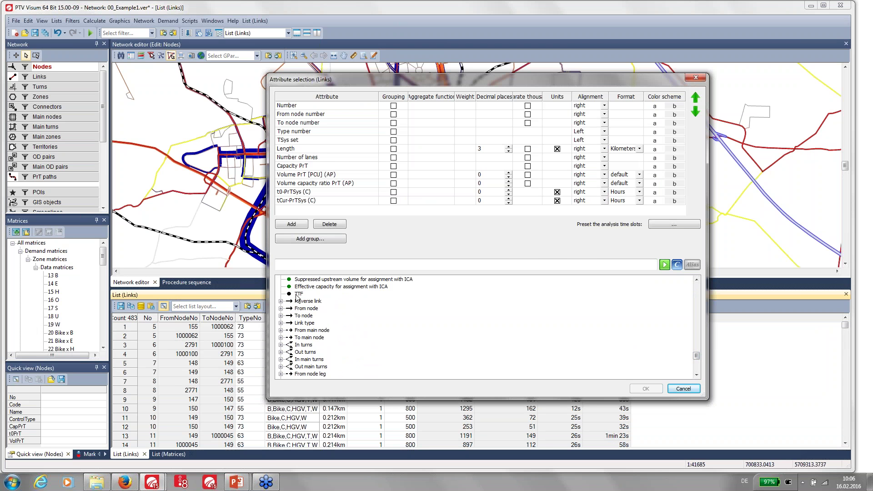
double_click(298, 295)
left_click(645, 389)
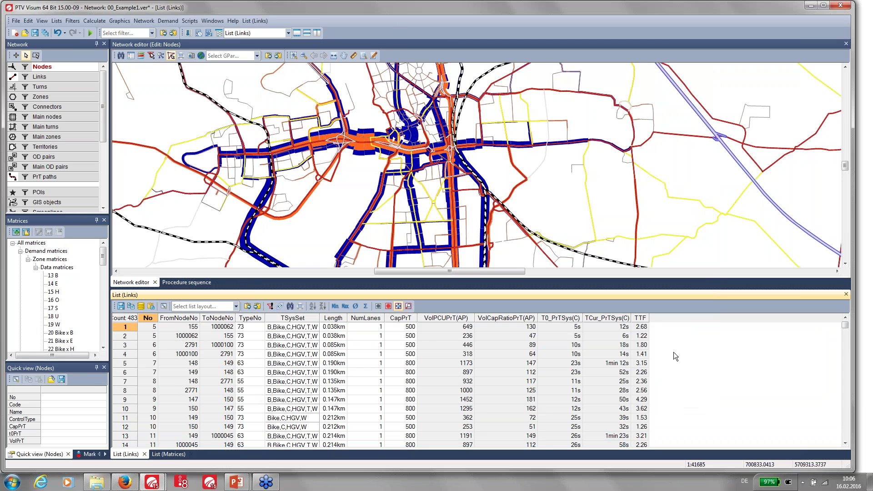
left_click_drag(649, 319, 666, 320)
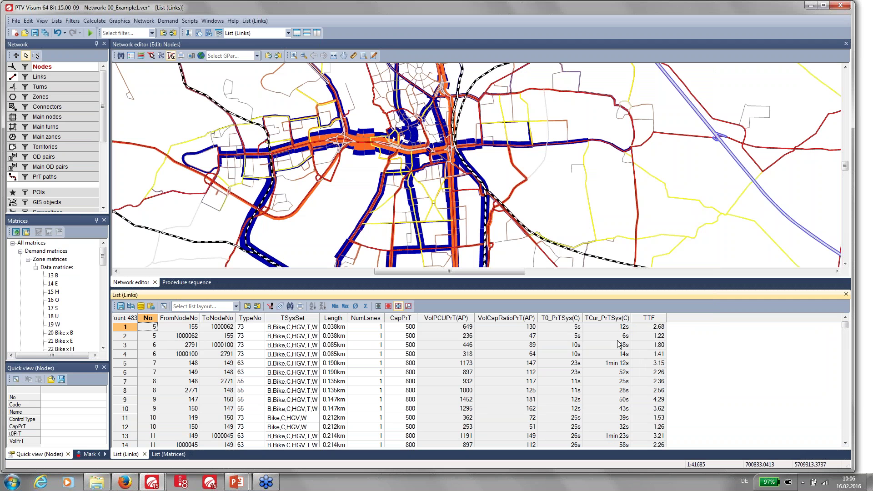
Set the private transport capacity (CapPrT) of the first link in the list to 1000.
double_click(397, 327)
type("1000")
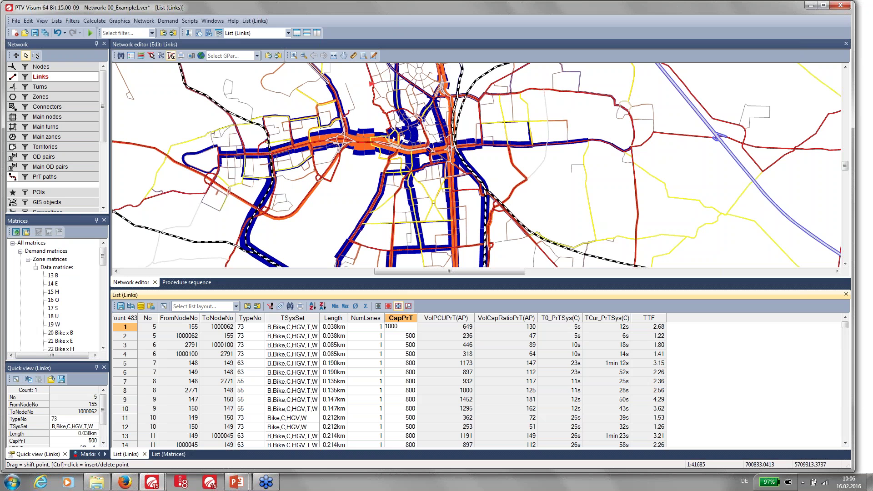
key("Return")
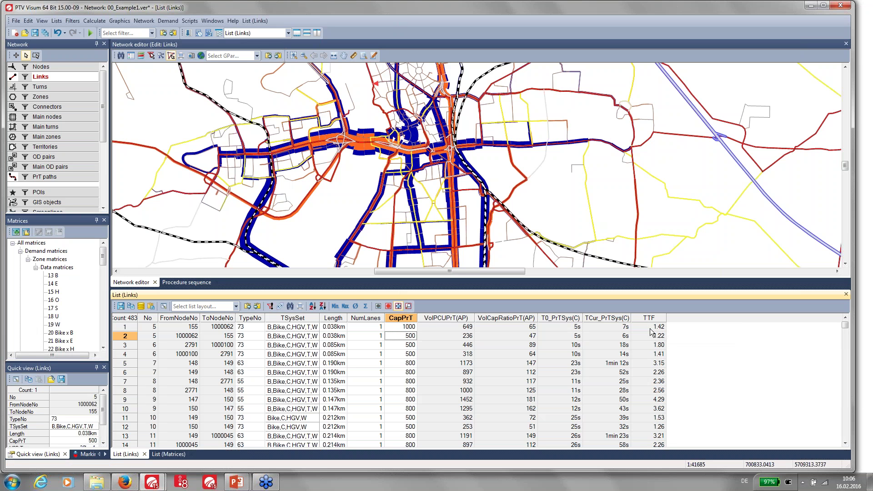
Restore the first link's private transport capacity to 500.
double_click(402, 327)
type("500")
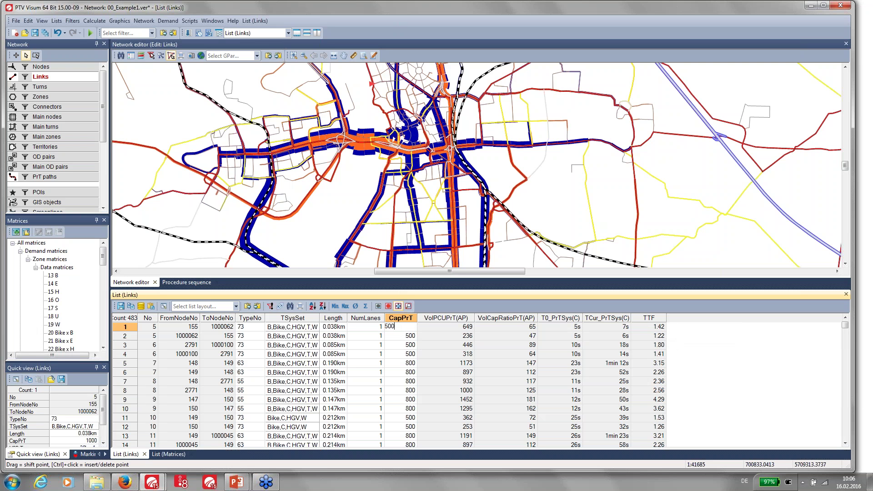
key("Return")
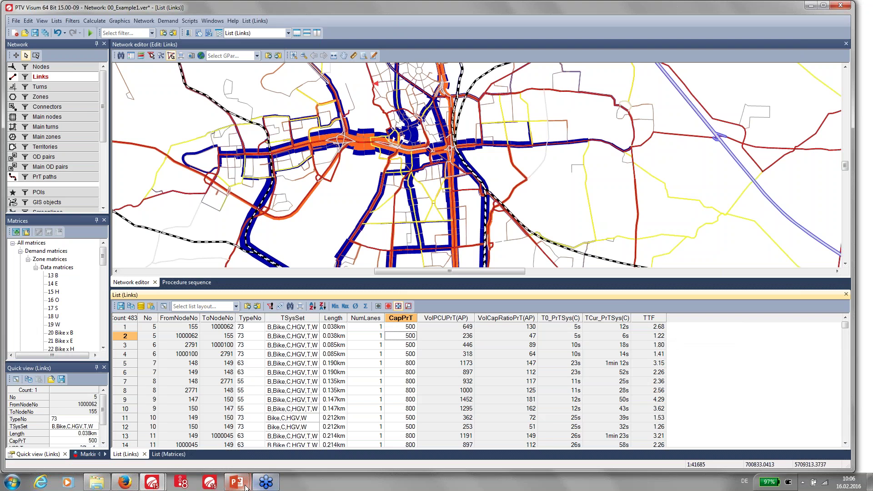
mouse_move(237, 482)
left_click(274, 458)
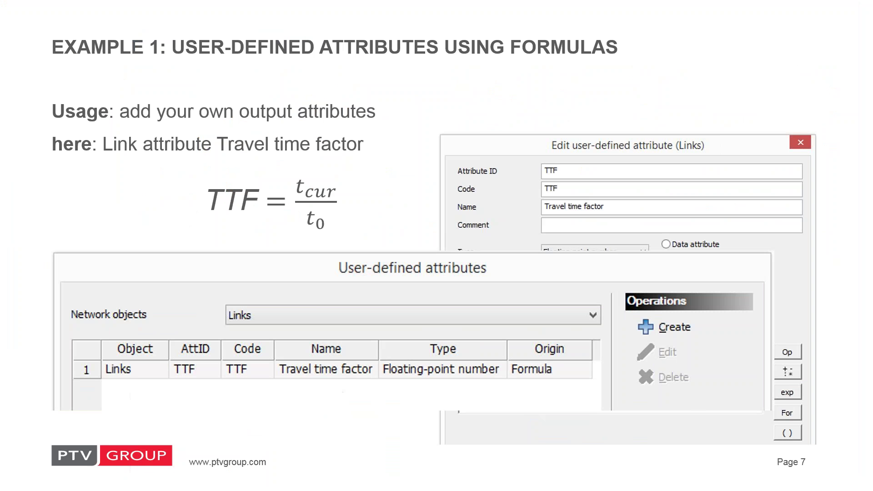
key("Right")
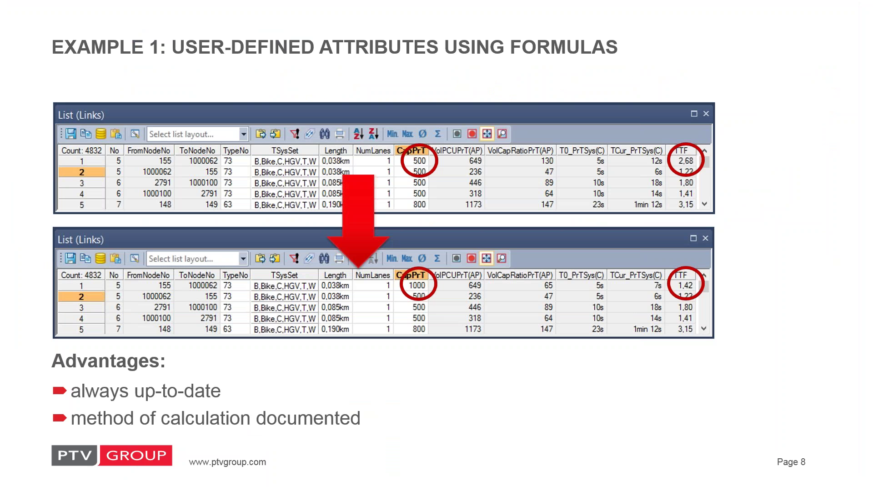
key("Right")
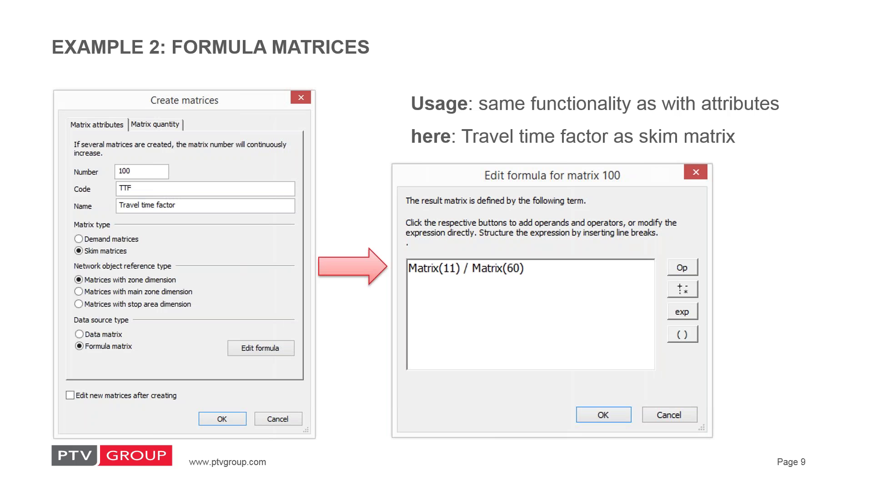
key("alt+Tab")
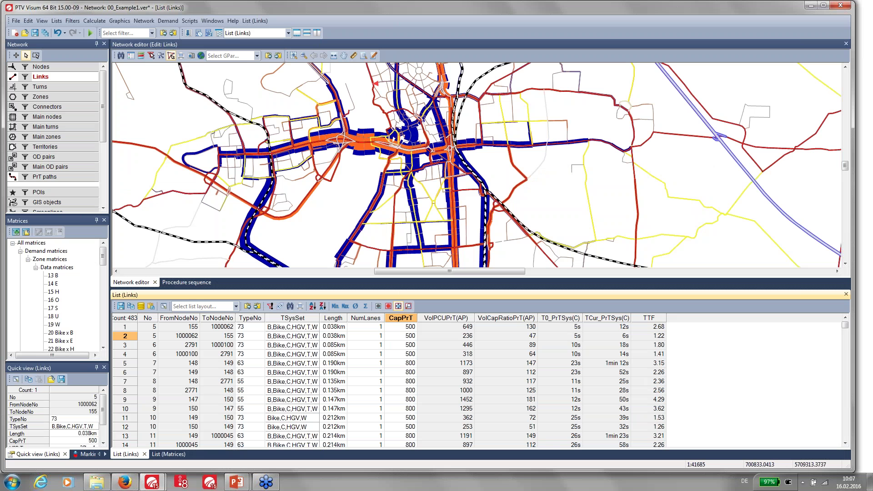
From the matrices list, start creating a skim matrix with number 100, code TTF and name TTF.
left_click(164, 455)
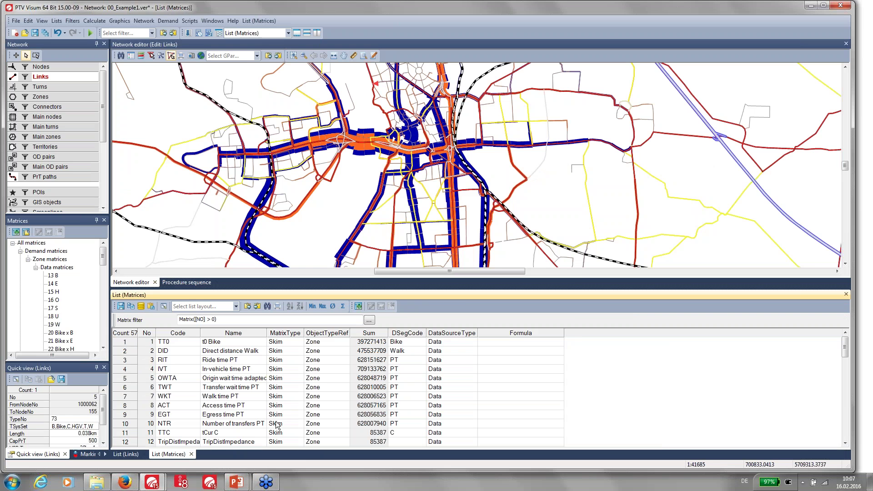
left_click(359, 306)
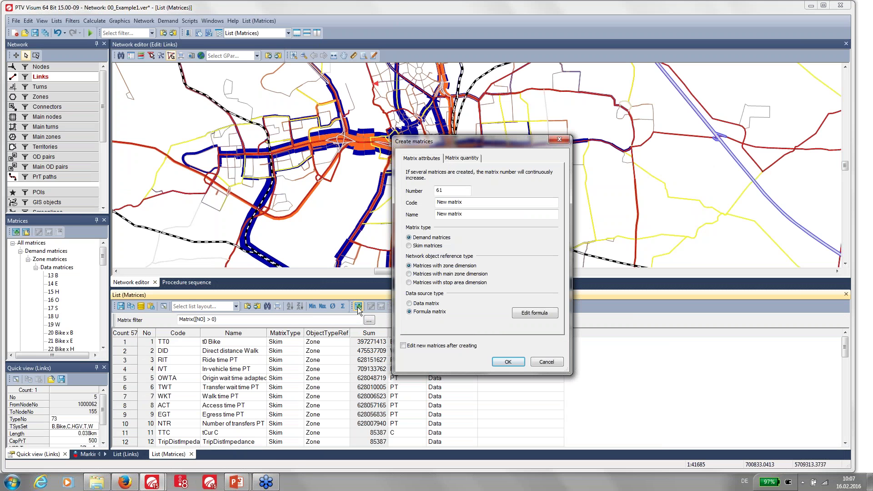
double_click(441, 190)
type("1")
key("Tab")
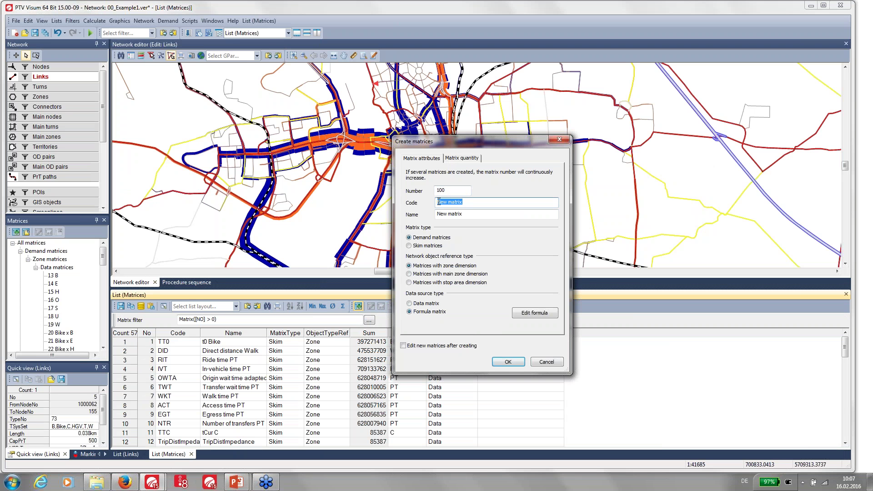
type("TTF")
key("Tab")
type("TT")
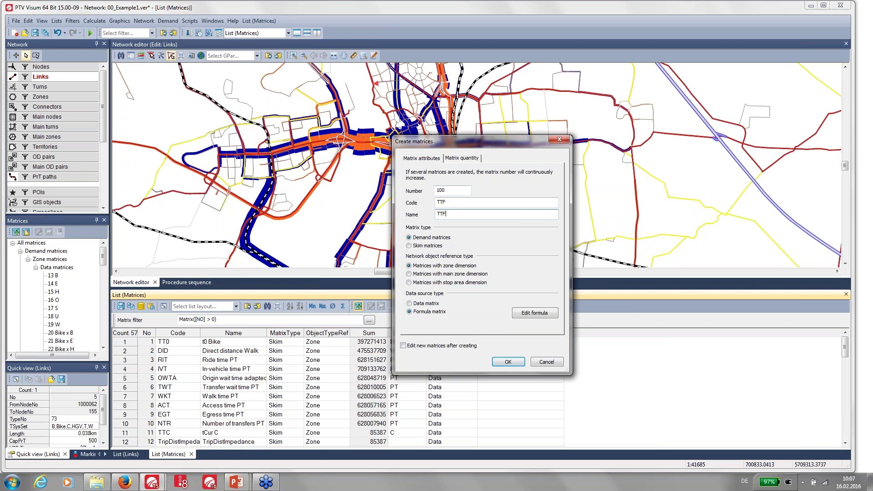
type("F")
left_click(416, 245)
Define the new matrix's formula as skim matrix 11 TTC (C Car) divided by skim matrix 60 TT0 (C Car).
left_click(527, 313)
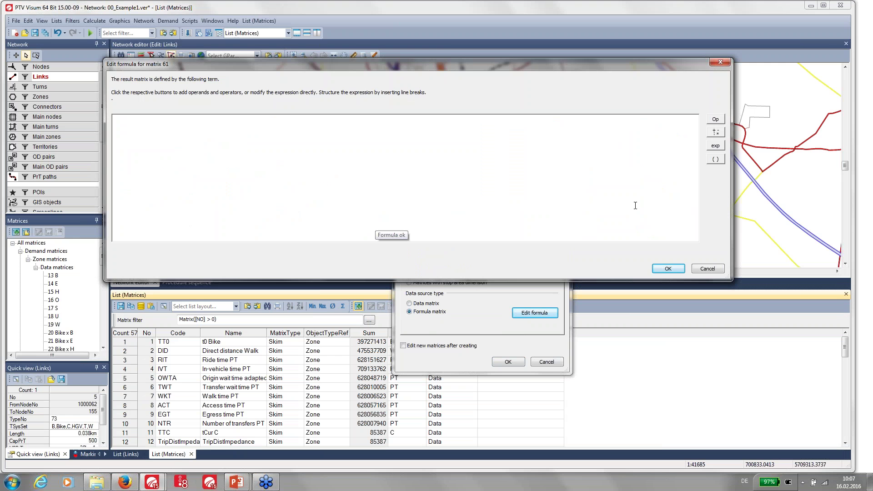
left_click(715, 119)
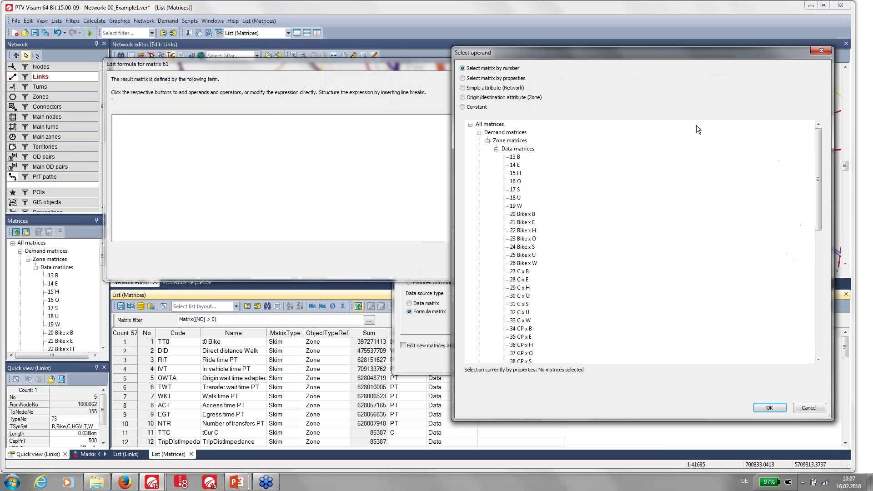
left_click(479, 133)
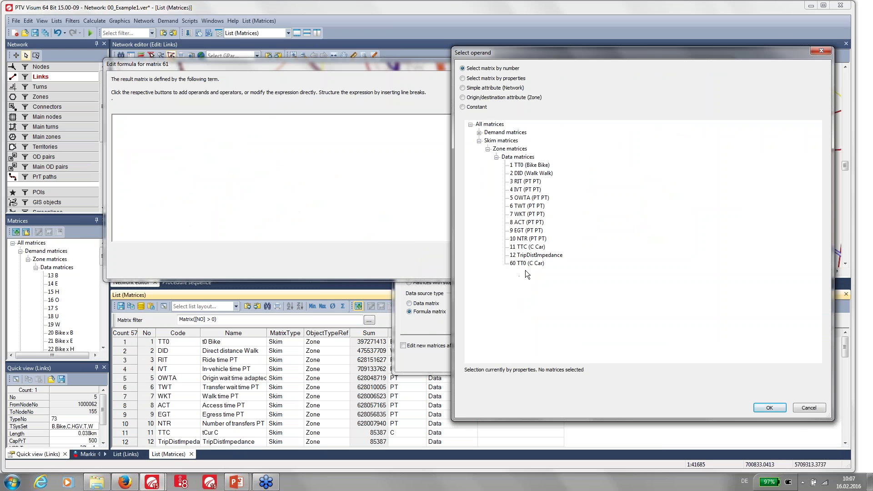
double_click(528, 247)
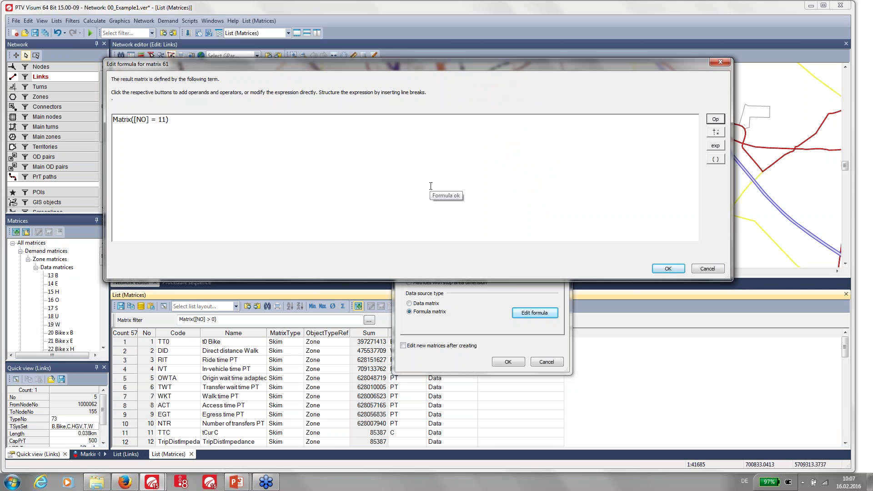
type("/")
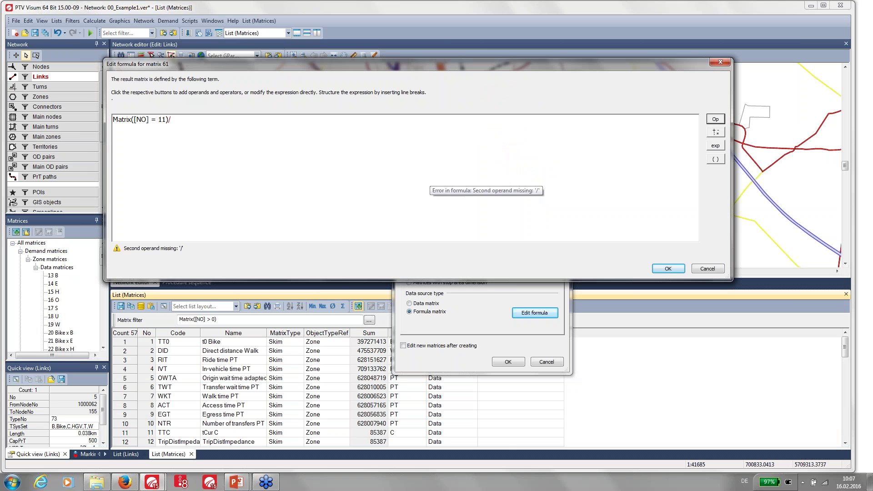
left_click(718, 119)
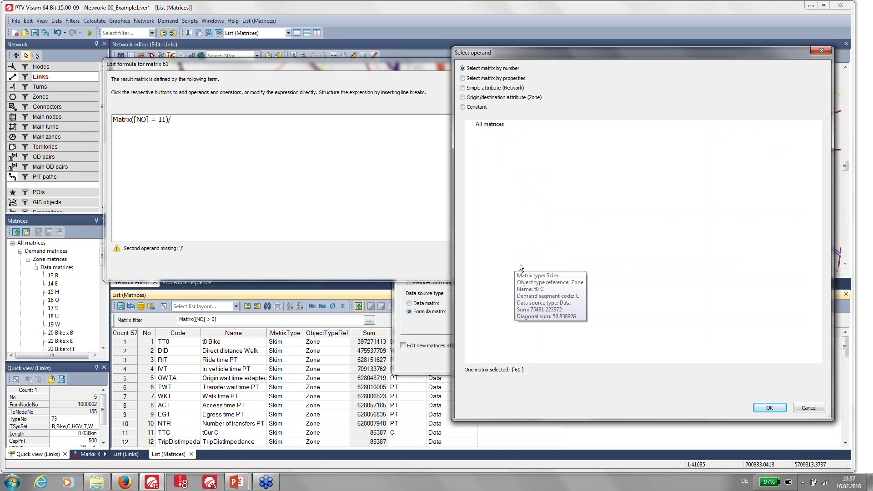
double_click(519, 263)
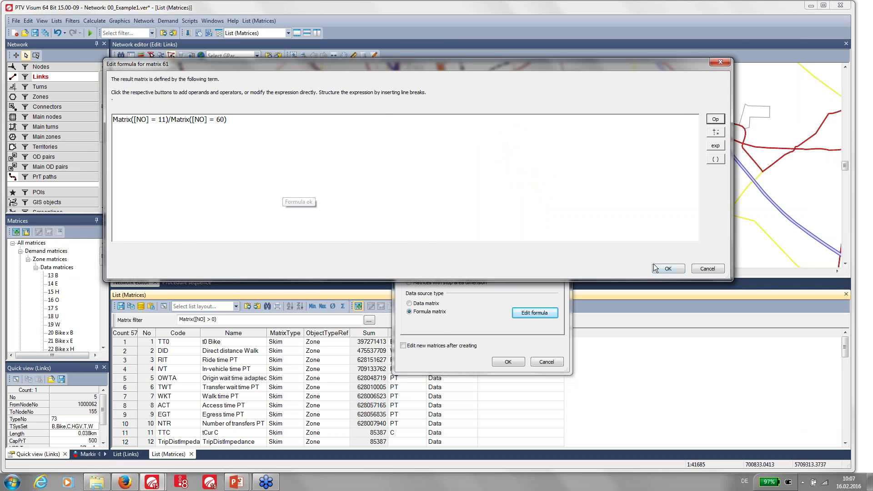
left_click(665, 269)
Create the TTF formula matrix and widen the Formula column in the matrices list to fit its whole expression.
left_click(503, 366)
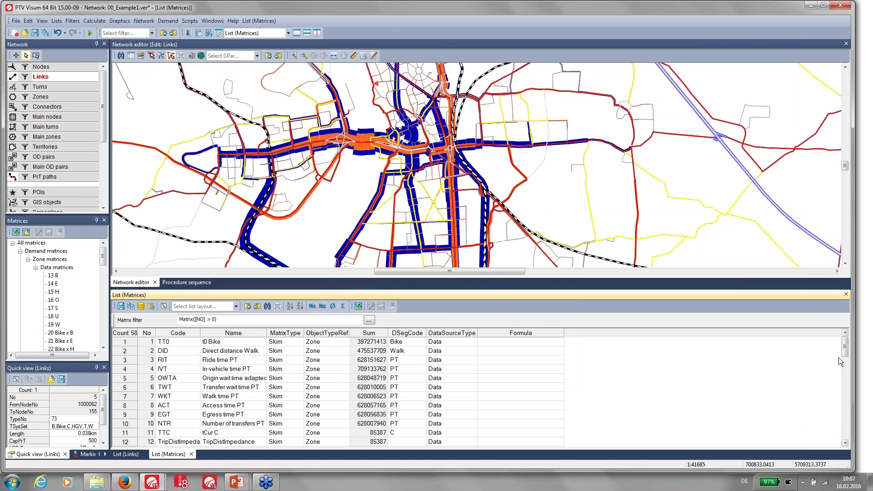
left_click_drag(844, 348, 845, 427)
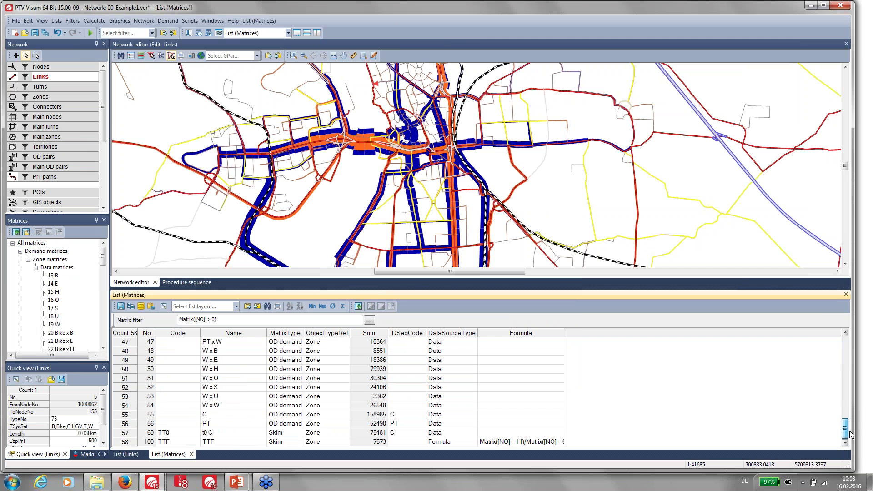
left_click_drag(565, 333, 638, 332)
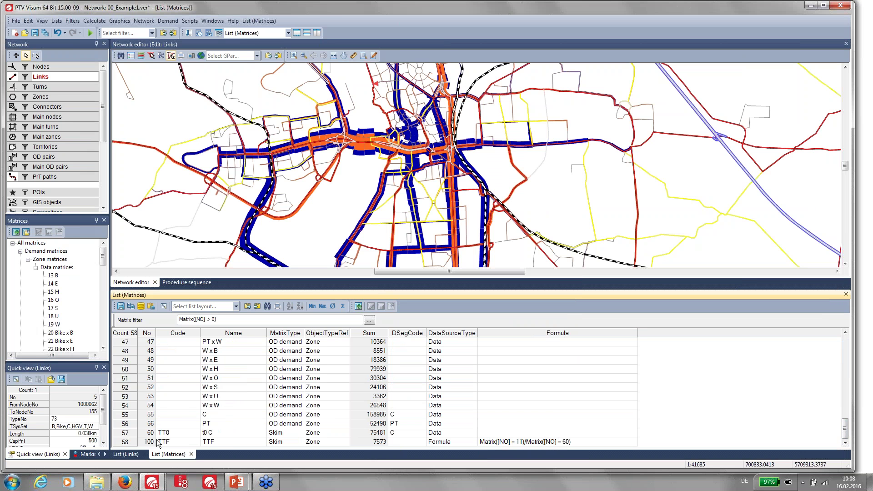
Delete skim matrix 60 (TT0, t0 C) from the matrices list and acknowledge the warning.
left_click(135, 433)
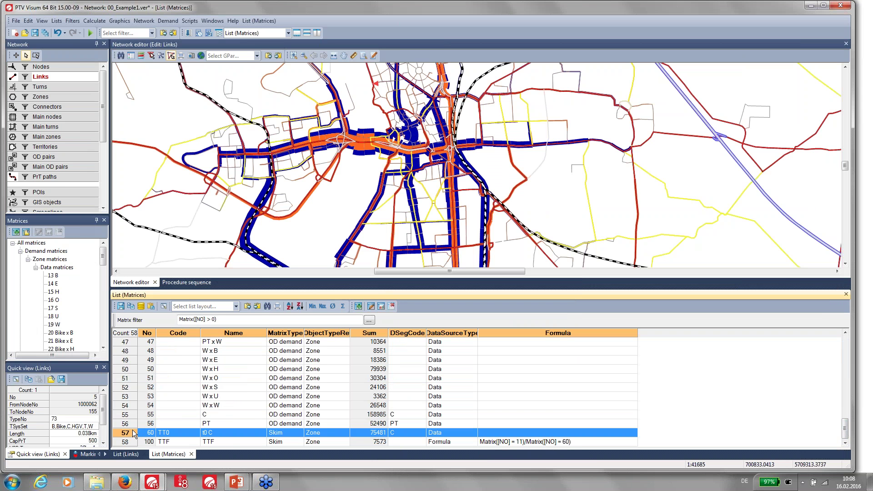
right_click(135, 434)
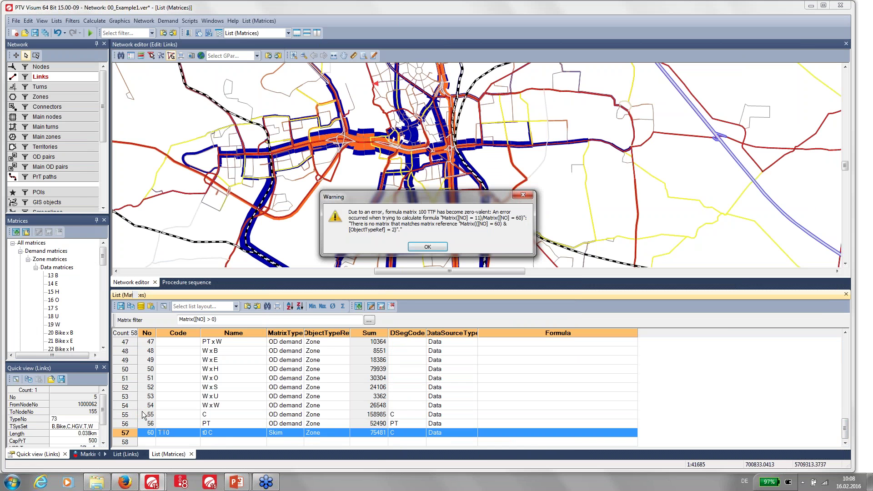
left_click(143, 416)
left_click(427, 247)
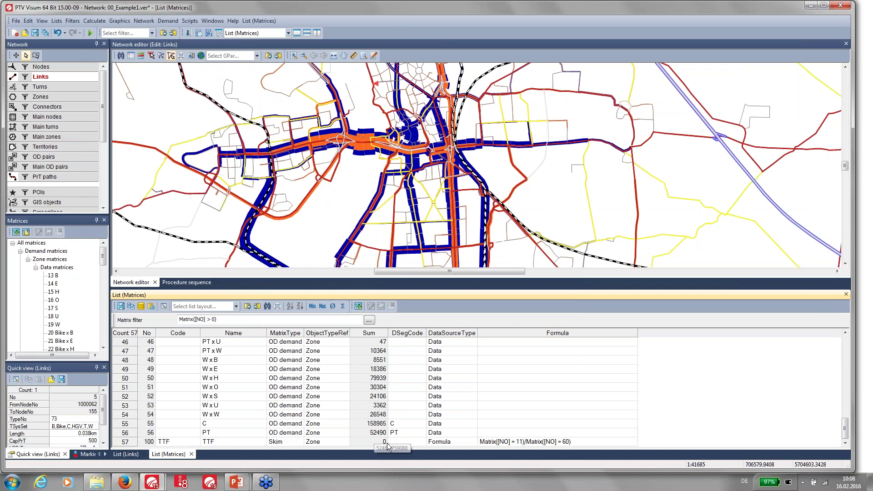
Execute only the inactive procedure 15, Calculate PrT skim matrix for C Car, from the procedure sequence and acknowledge the warnings.
left_click(186, 282)
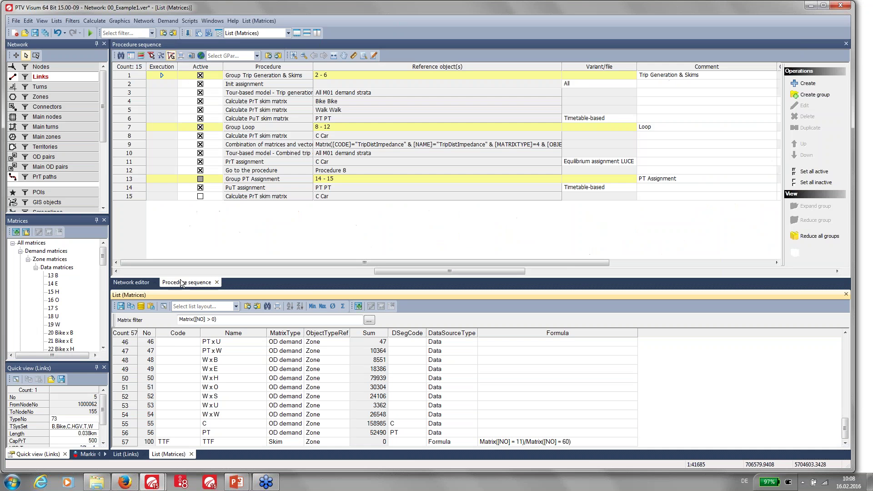
left_click(141, 196)
right_click(151, 198)
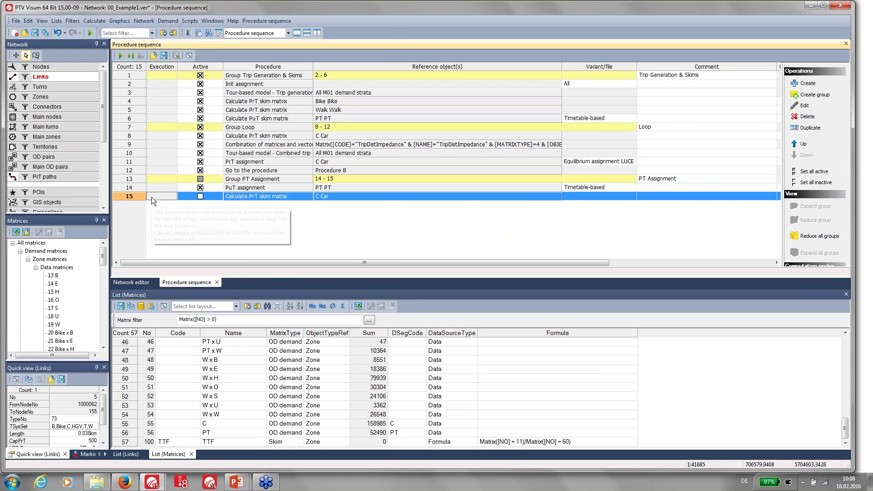
left_click(165, 232)
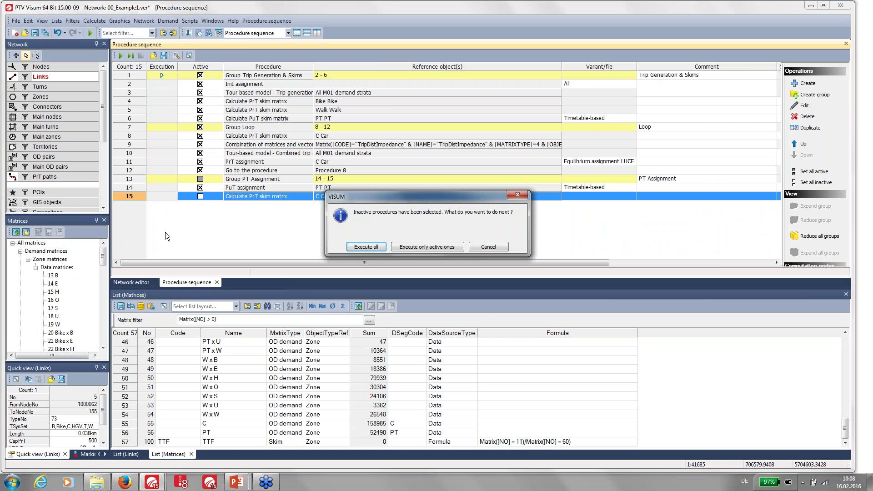
left_click(356, 247)
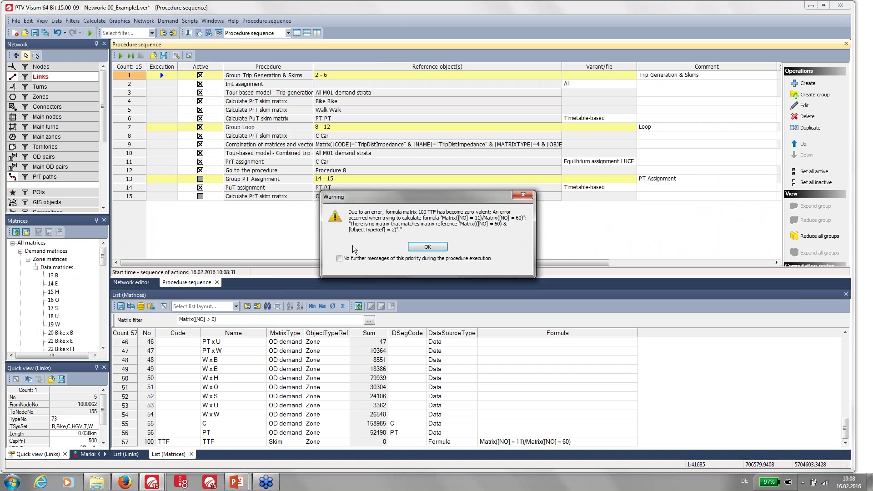
left_click(427, 248)
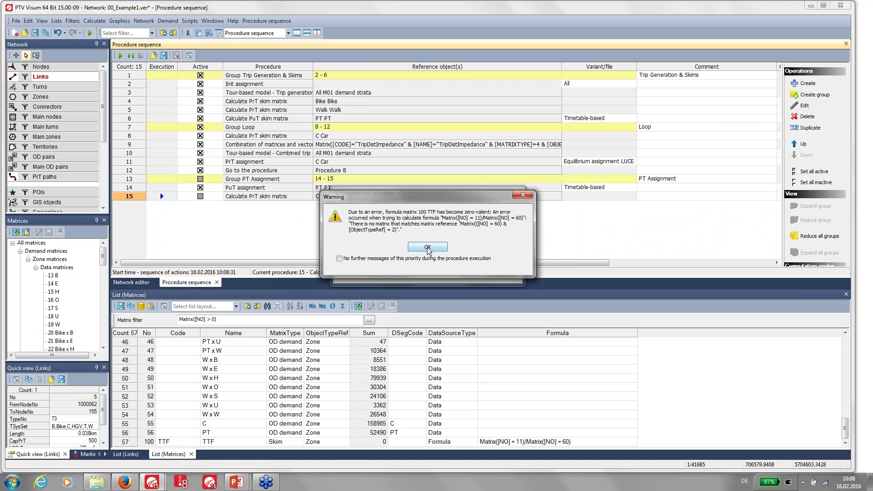
left_click(427, 248)
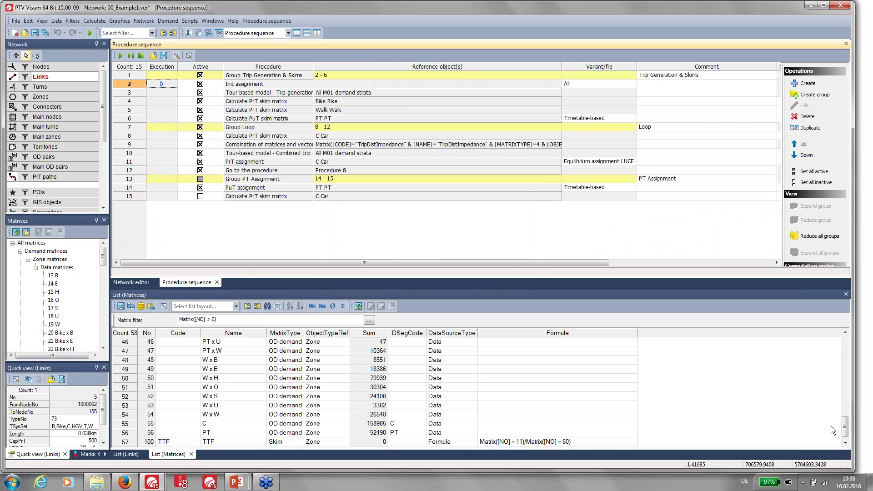
Open the formula of matrix 100 TTF for editing and clear its whole expression.
left_click_drag(845, 427, 845, 430)
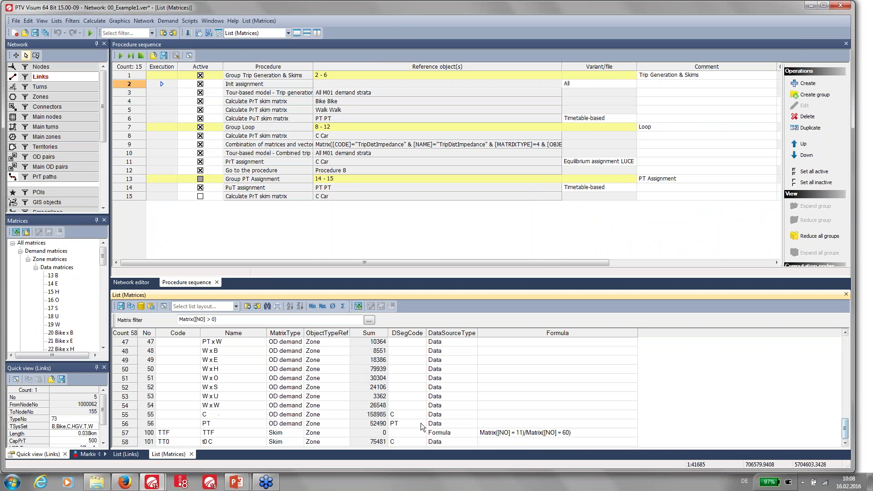
right_click(151, 433)
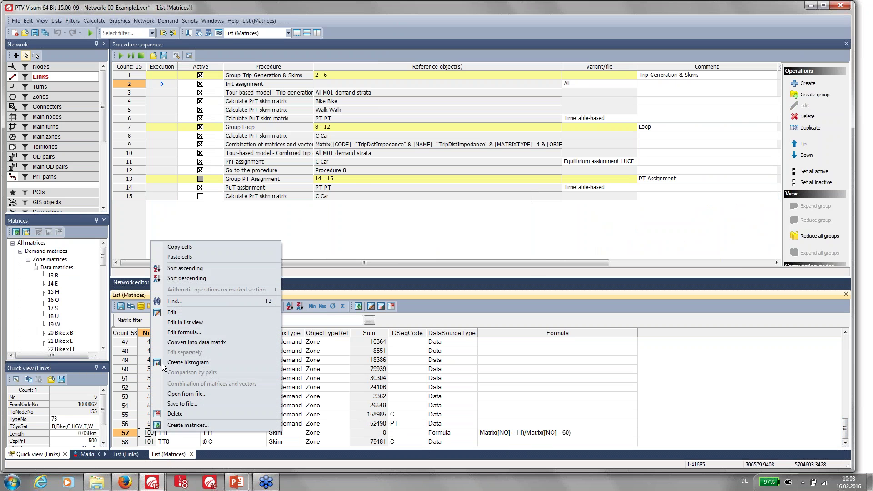
left_click(184, 332)
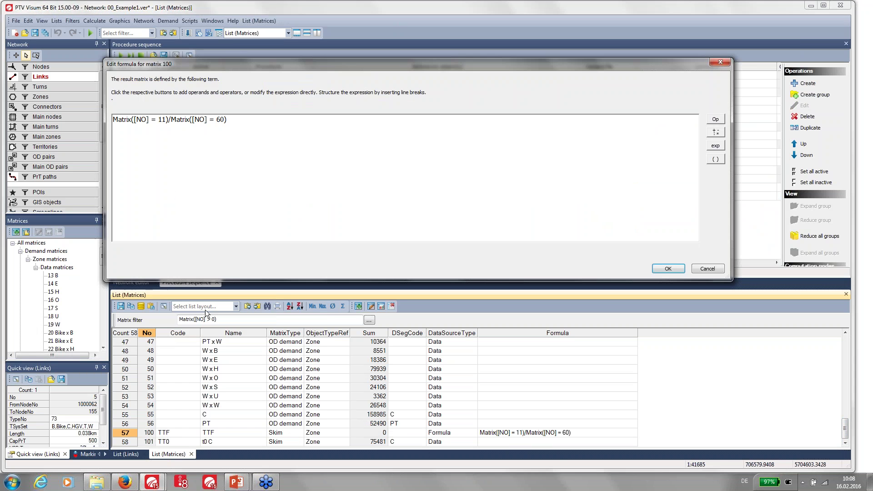
left_click_drag(235, 119, 104, 115)
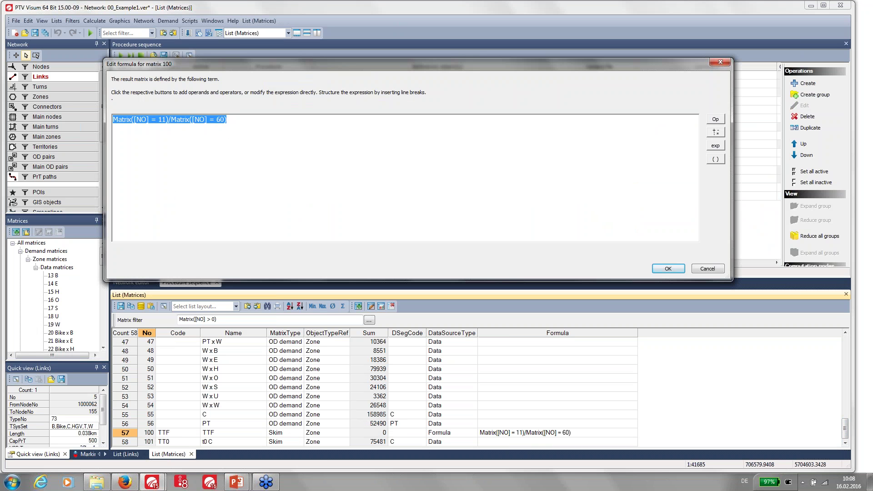
key("Delete")
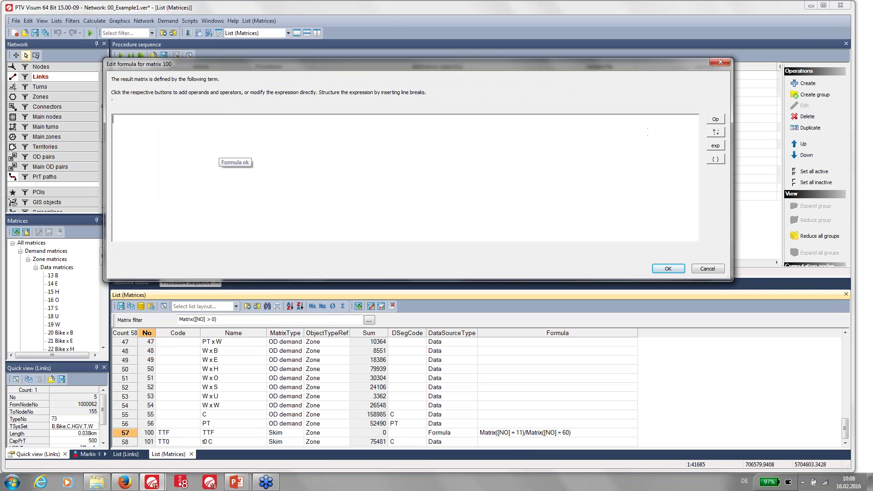
Start a formula operand selected by matrix properties, adding the attributes Code, Matrix type and Demand segment code as criteria.
left_click(715, 120)
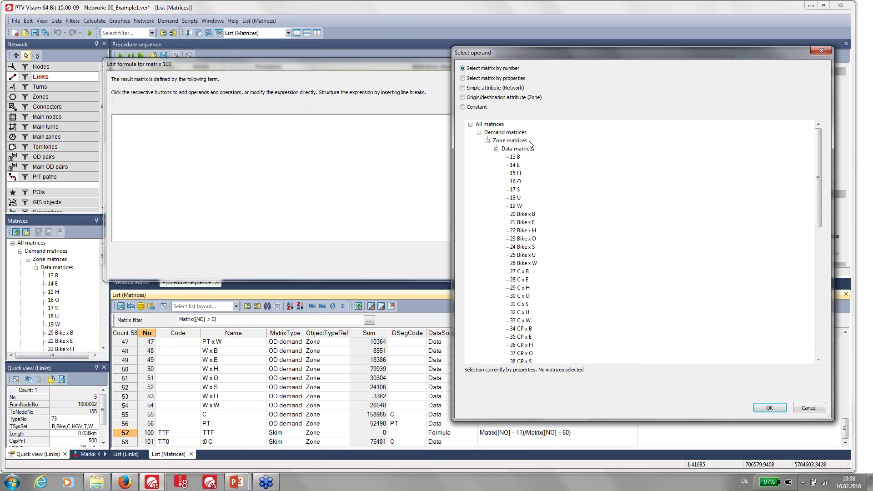
left_click(486, 80)
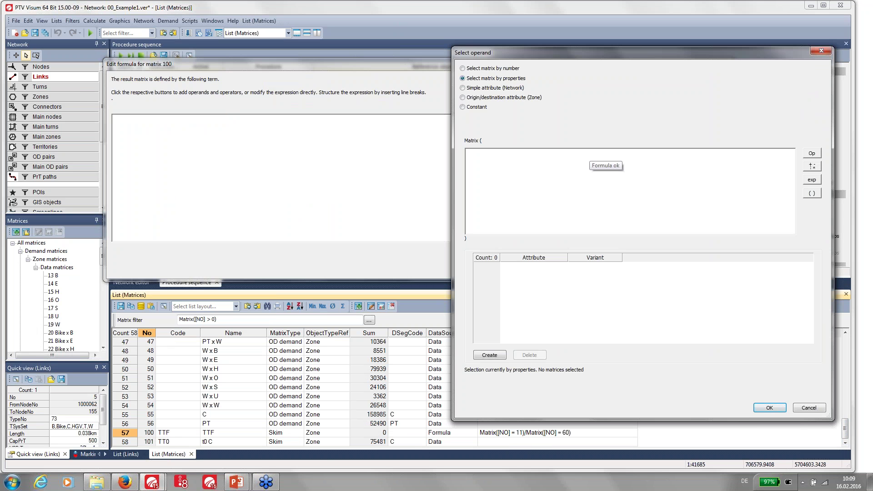
left_click(490, 355)
left_click(401, 158)
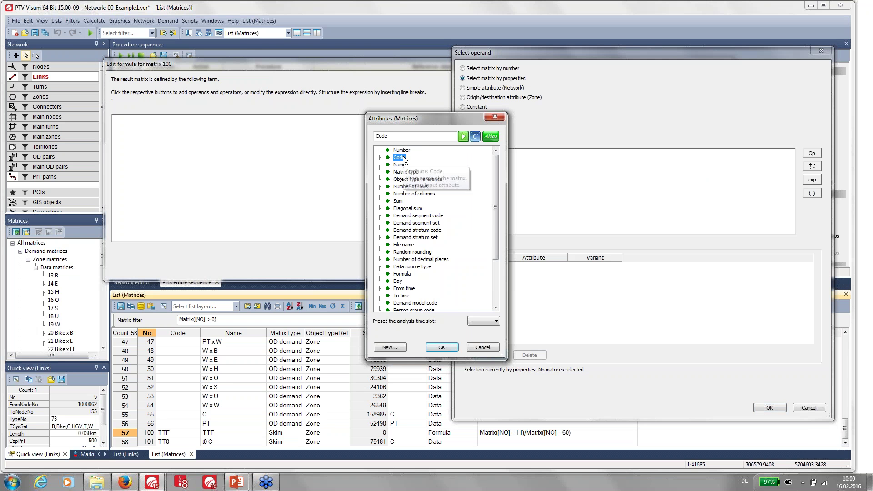
double_click(403, 160)
left_click(489, 355)
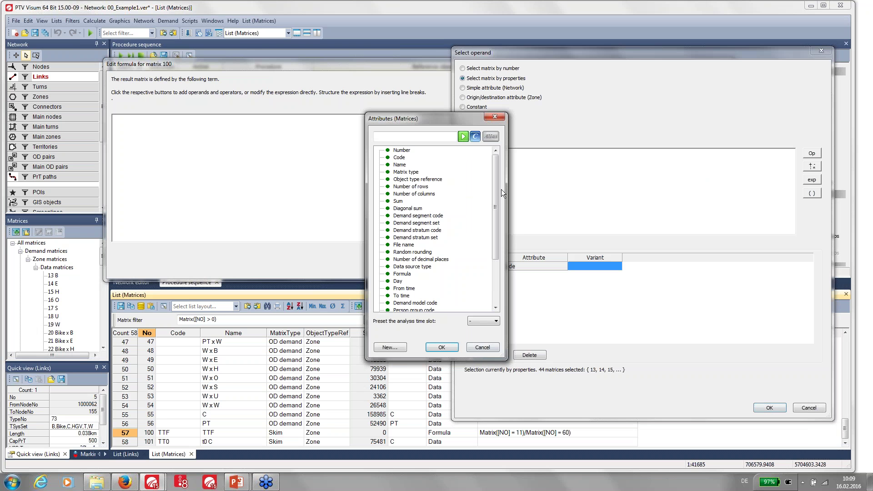
double_click(406, 172)
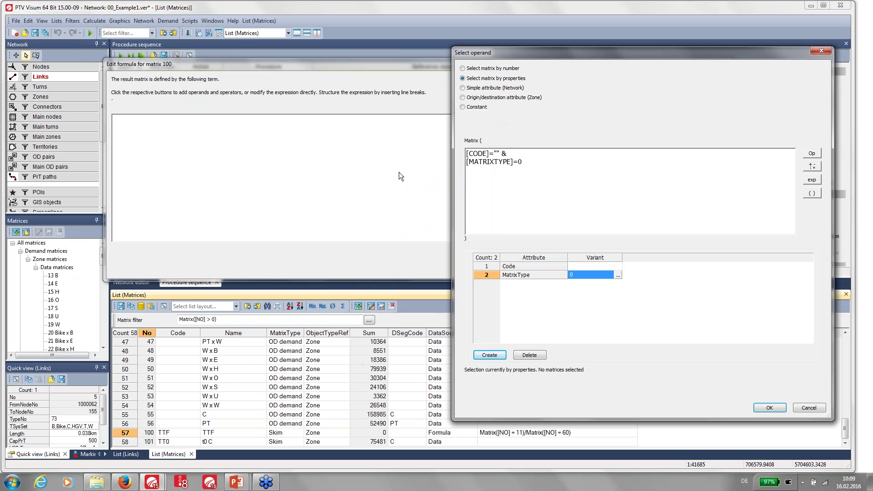
left_click(489, 356)
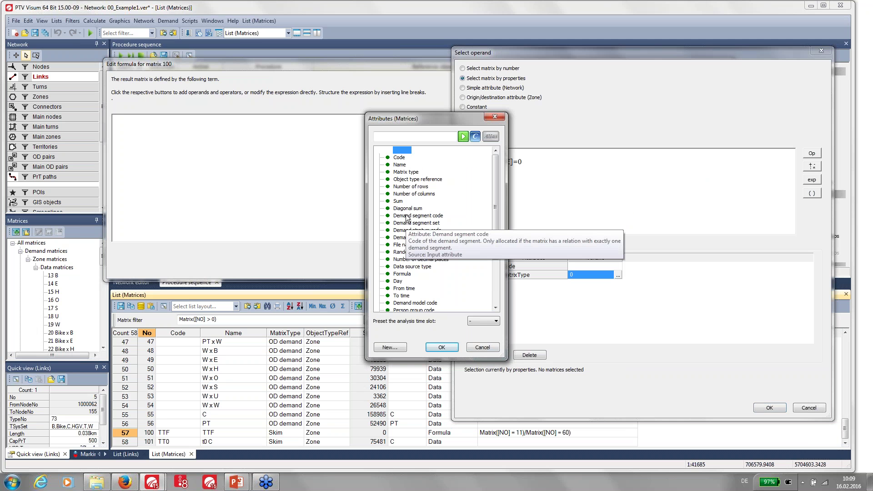
double_click(407, 216)
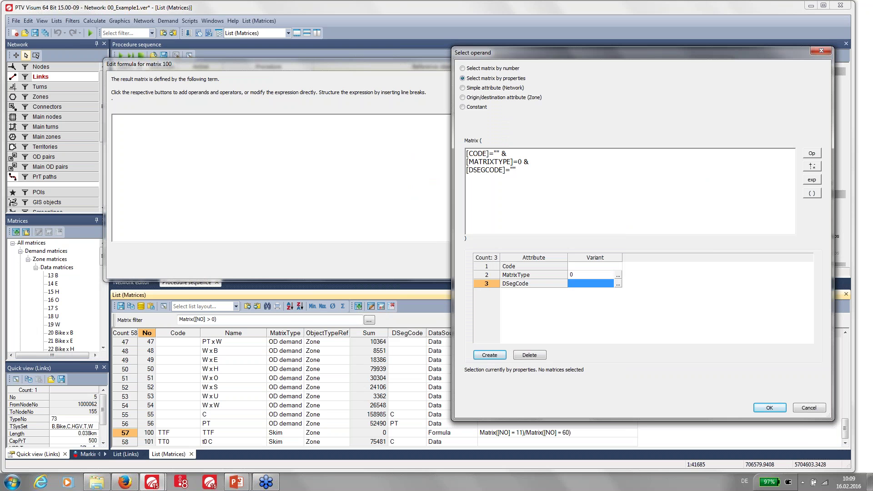
Set the operand's criteria to demand segment code C, matrix type 4 and code TTC.
left_click(617, 284)
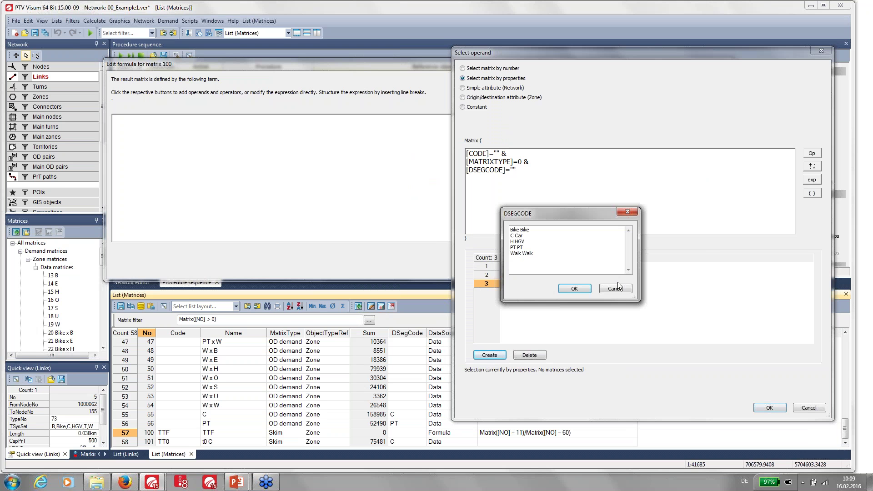
double_click(520, 235)
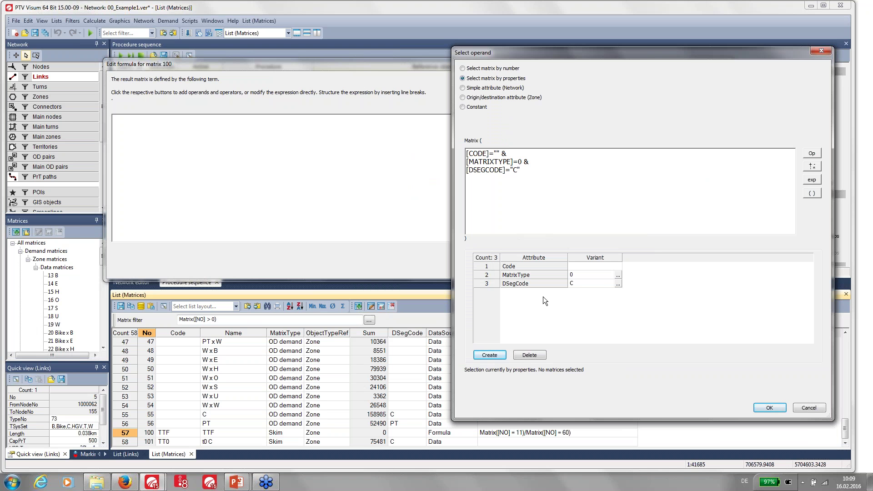
left_click(618, 274)
double_click(521, 235)
left_click(578, 266)
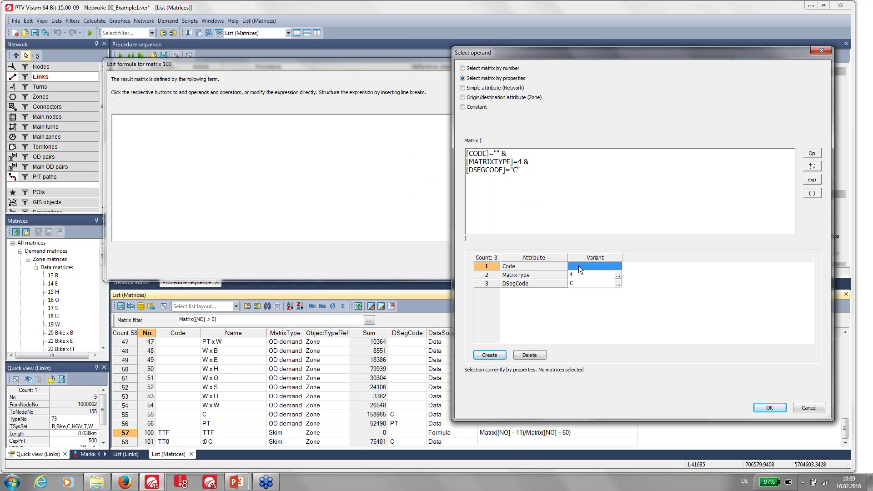
type("TTC")
left_click(556, 153)
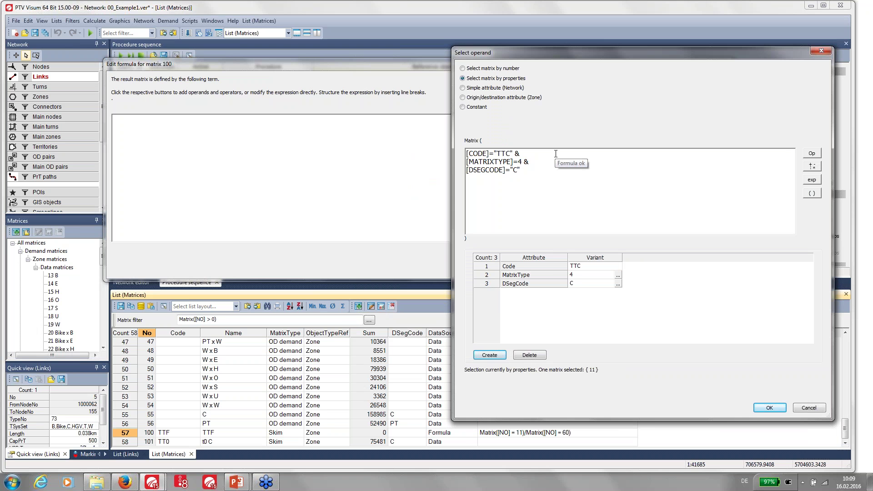
Join the three operand criteria onto a single line and insert the operand into the formula of matrix 100.
left_click(554, 155)
key("Delete")
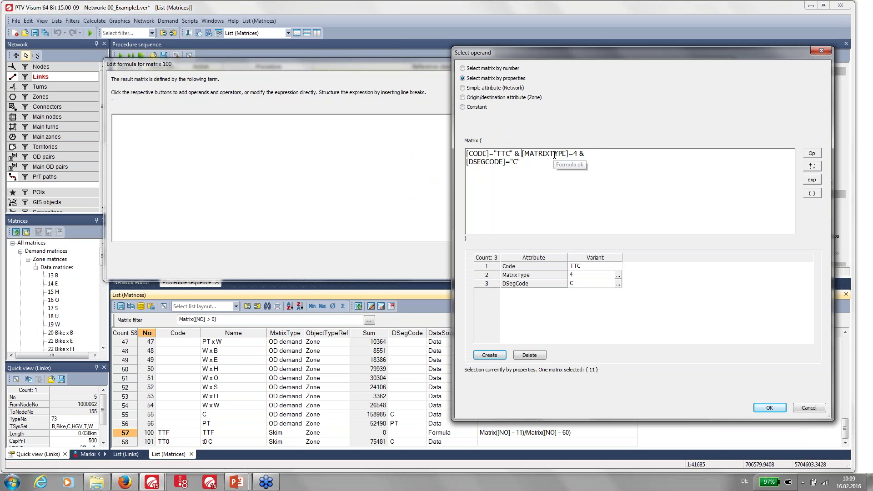
key("End")
key("Delete")
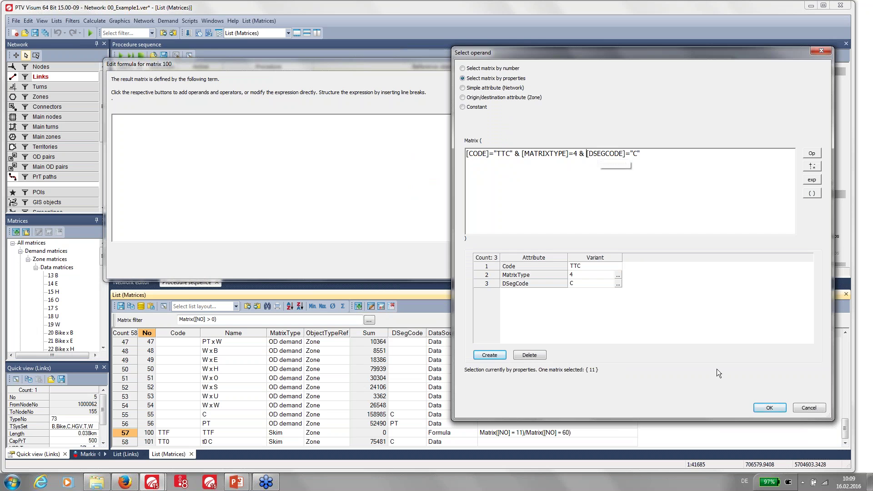
left_click(770, 407)
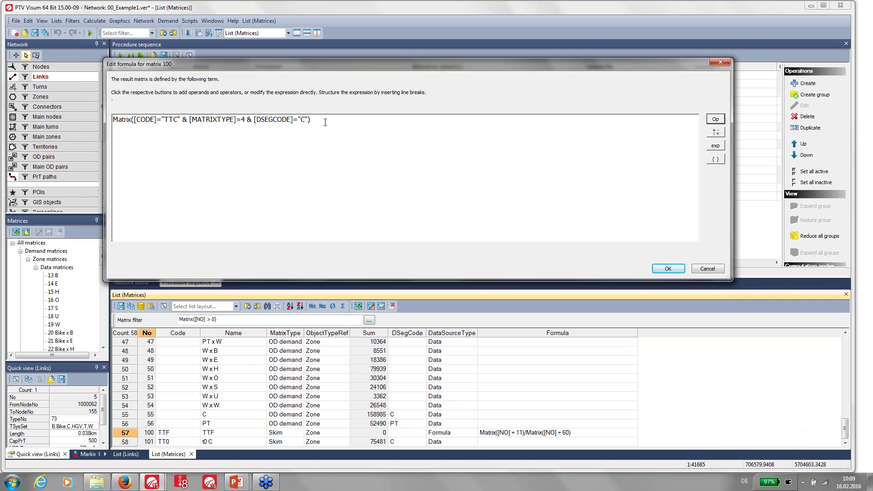
Divide the TTC operand by a copy of itself with the code changed to TT0, and accept the formula.
left_click_drag(321, 121, 113, 120)
key("ctrl+c")
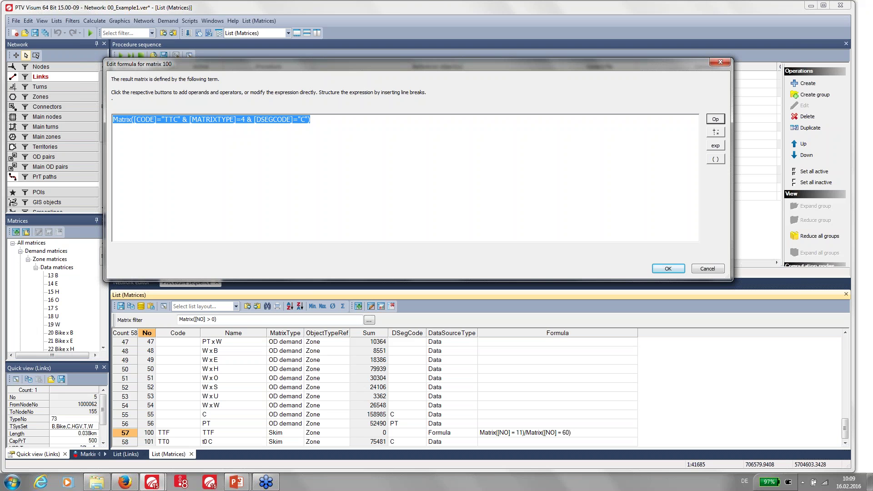
left_click(315, 120)
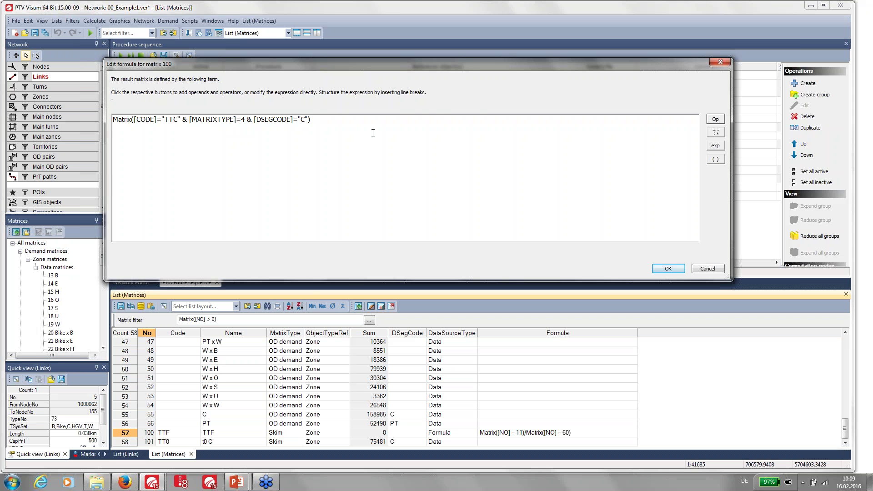
type("/")
key("ctrl+v")
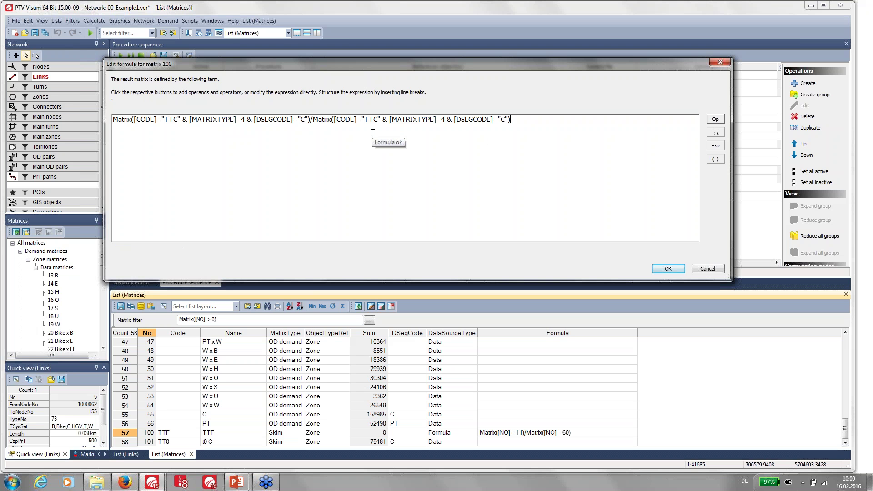
left_click(382, 130)
key("BackSpace")
type("0")
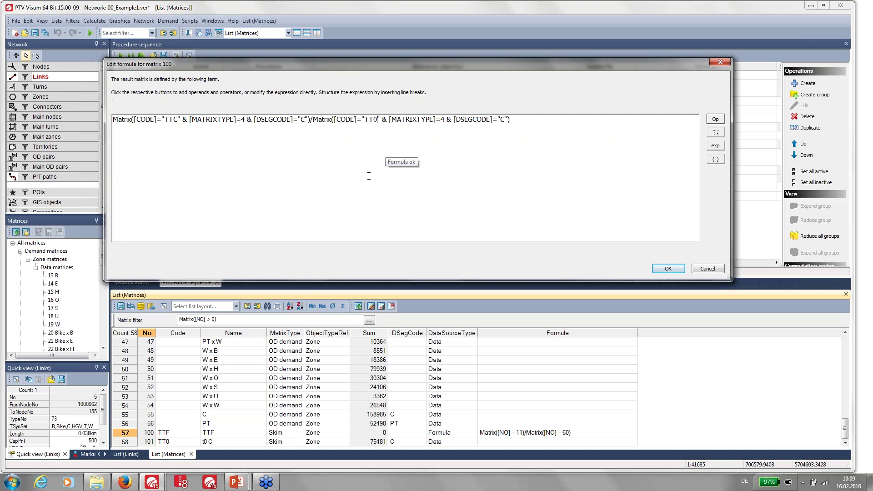
left_click(668, 268)
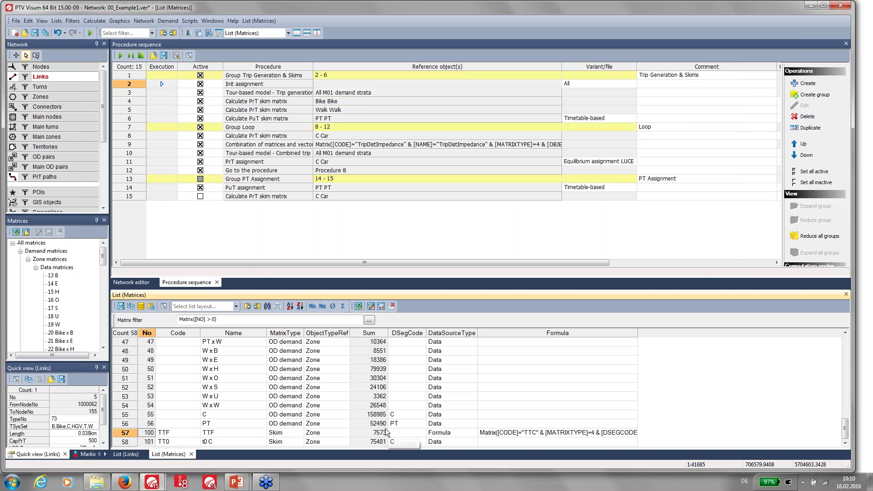
Change the number of the skim matrix TT0 (C Car) to 60.
left_click(36, 268)
scroll(100, 291, "down", 3)
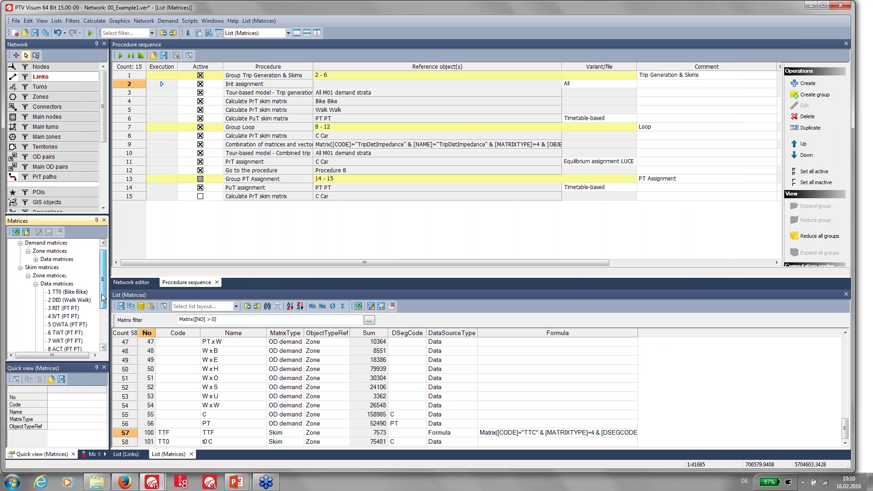
left_click(51, 336)
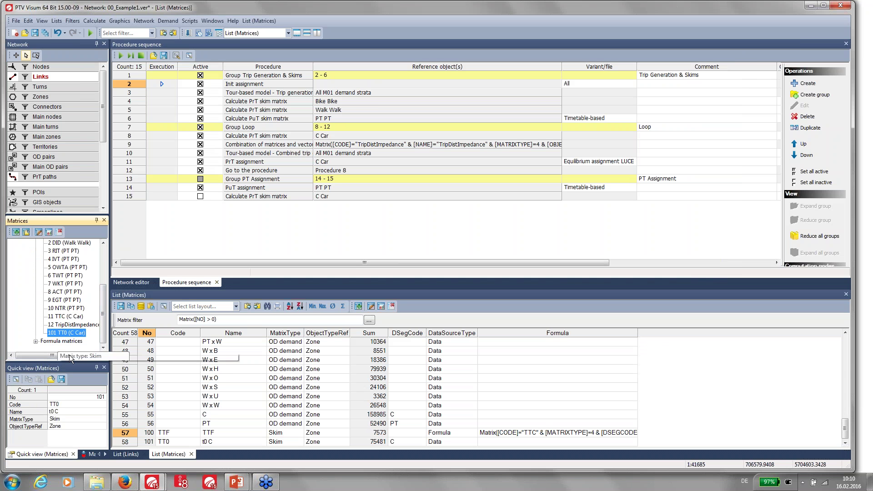
left_click(92, 397)
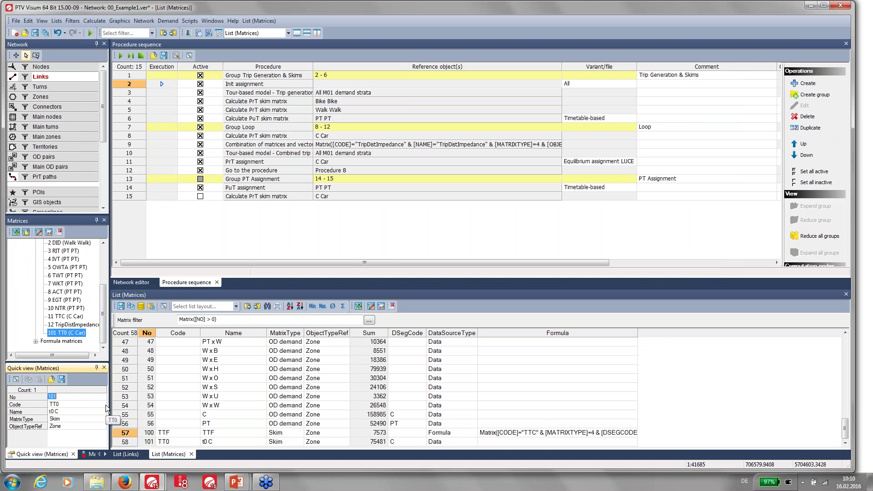
type("60")
key("Return")
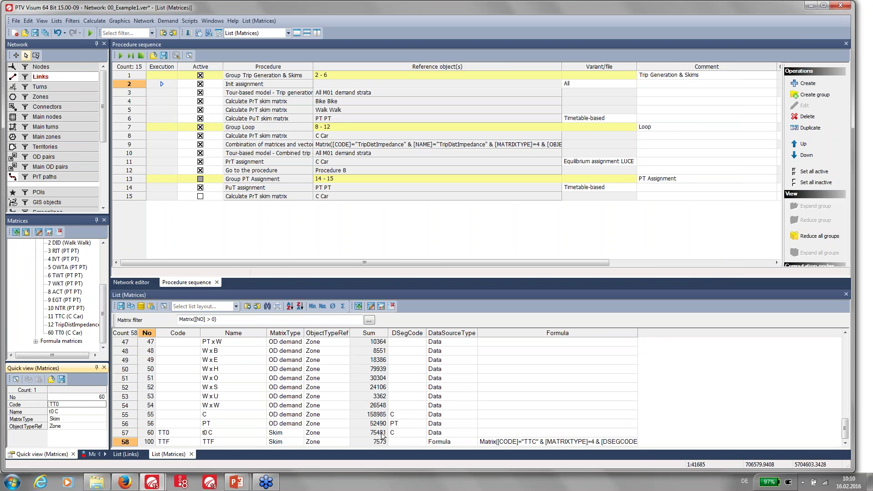
Switch to the PowerPoint slideshow and advance to the slide on the additional advantages of formula matrices.
left_click(236, 482)
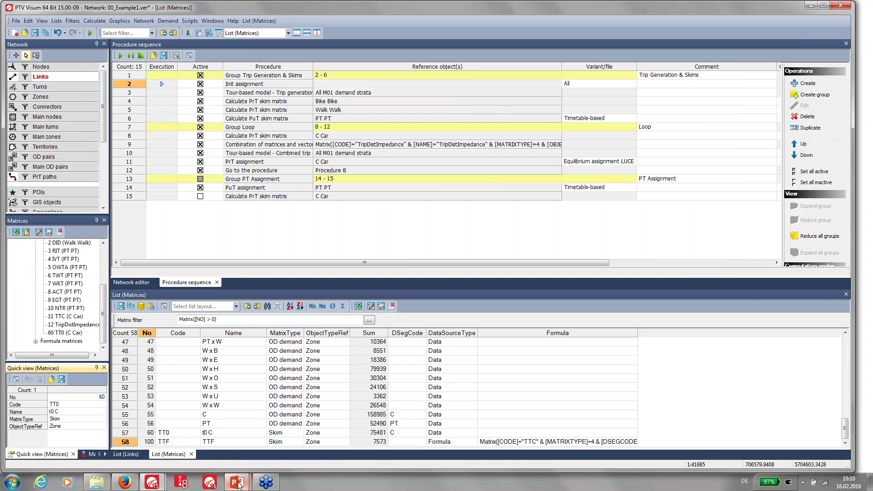
left_click(287, 437)
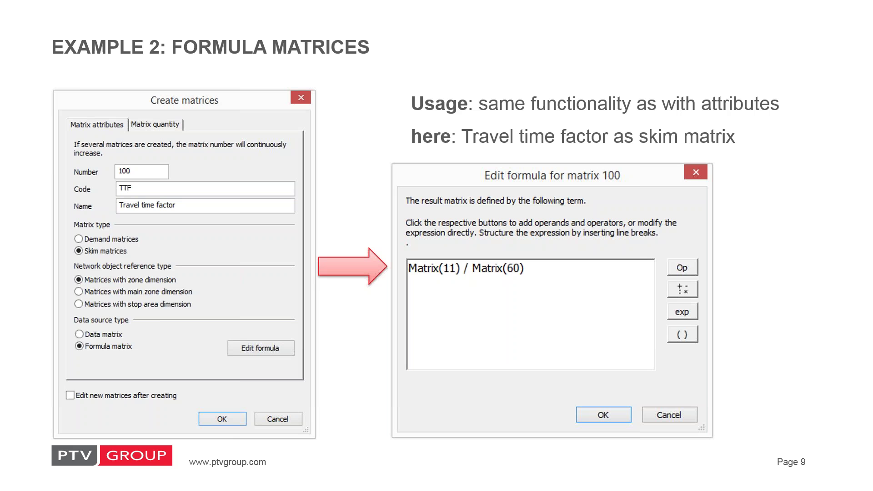
key("Right")
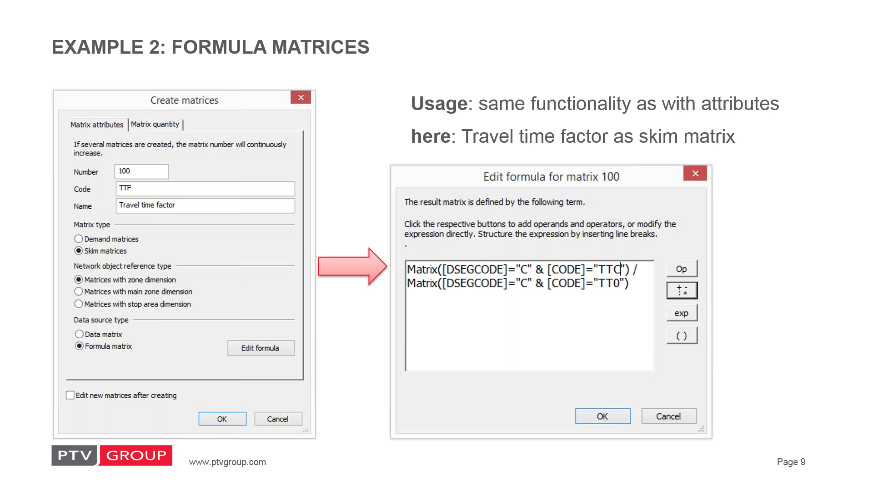
key("Right")
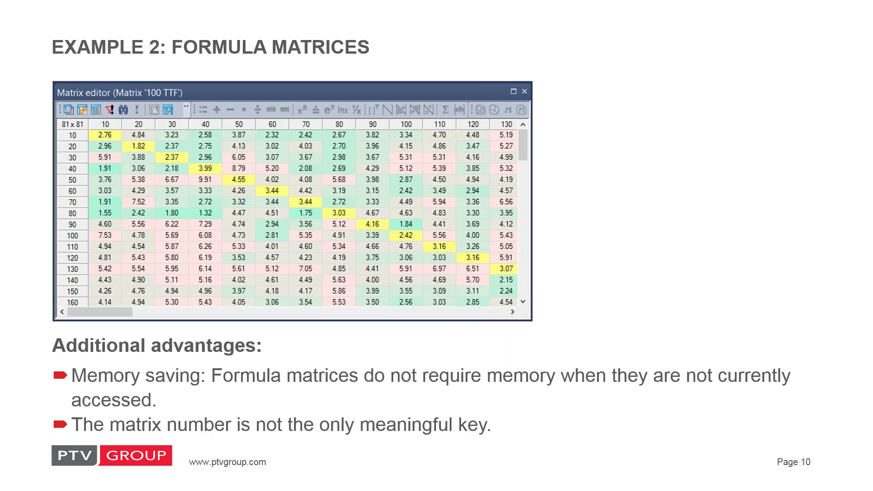
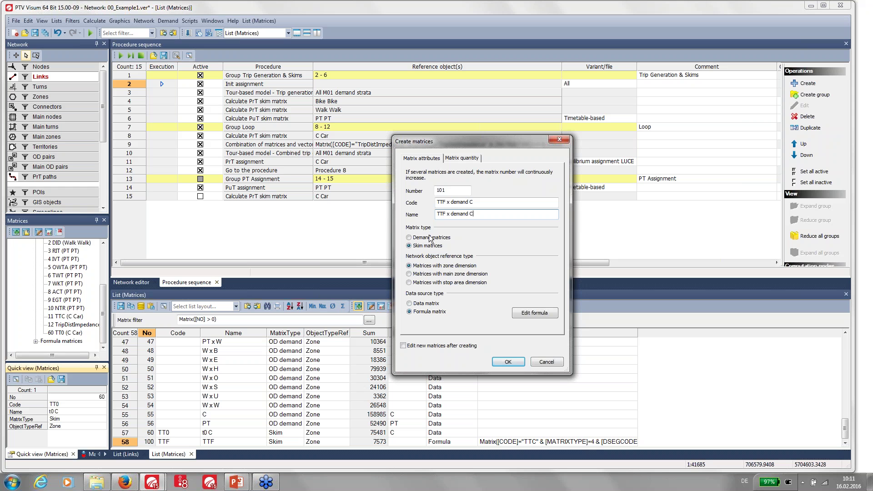
Make the new formula matrix 101 "TTF x demand C" a demand matrix and start a formula operand selected by matrix properties.
left_click(426, 237)
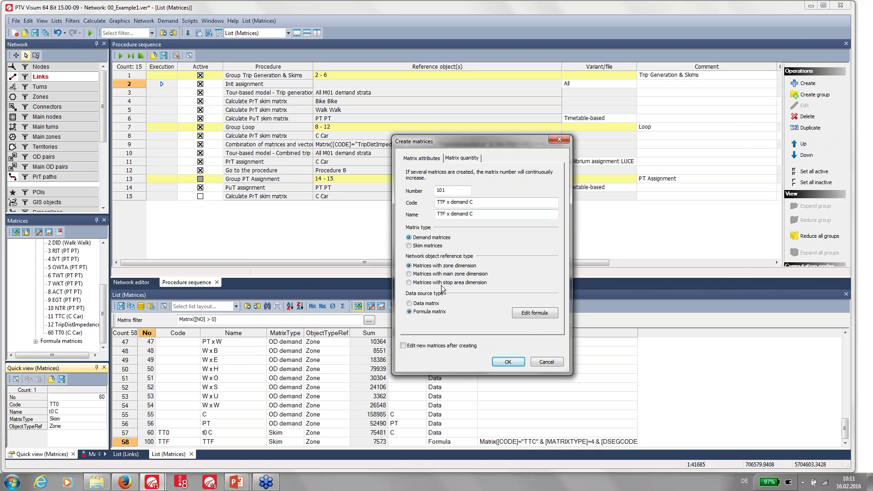
left_click(528, 313)
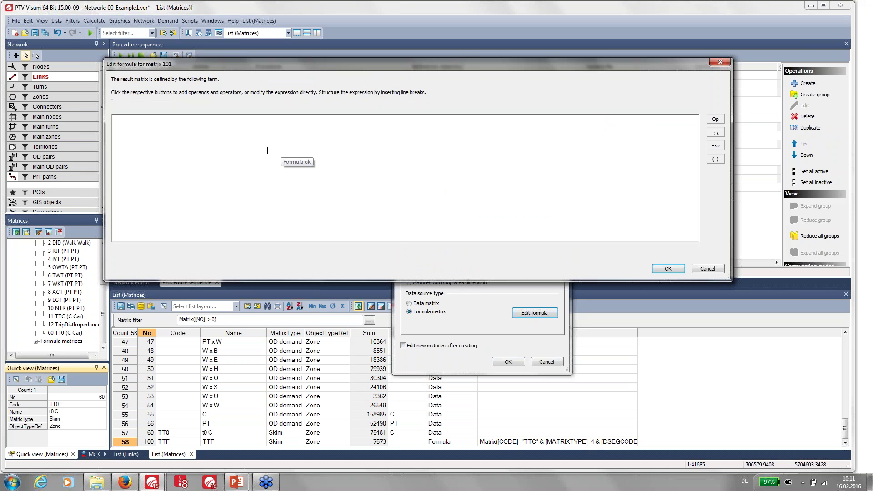
left_click(712, 120)
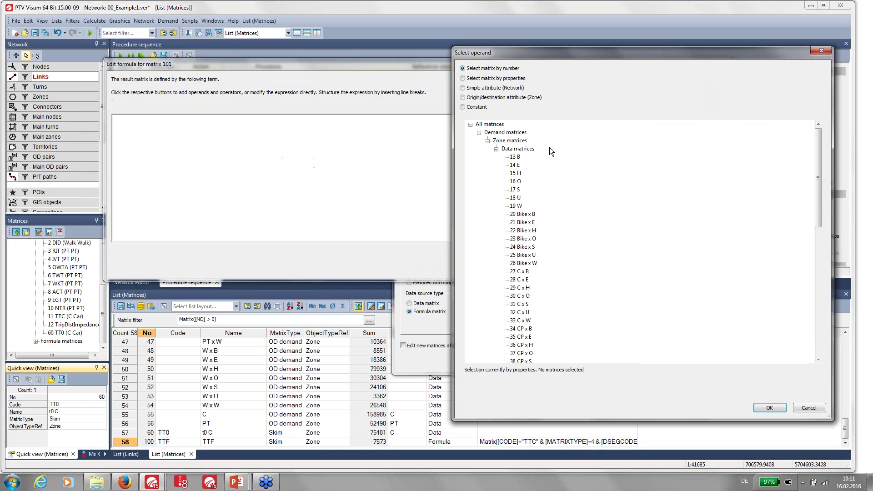
left_click(480, 133)
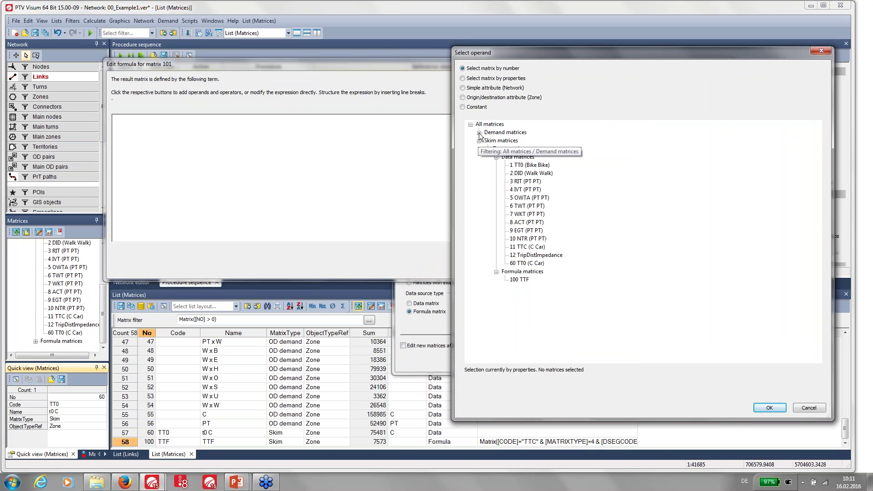
left_click(463, 78)
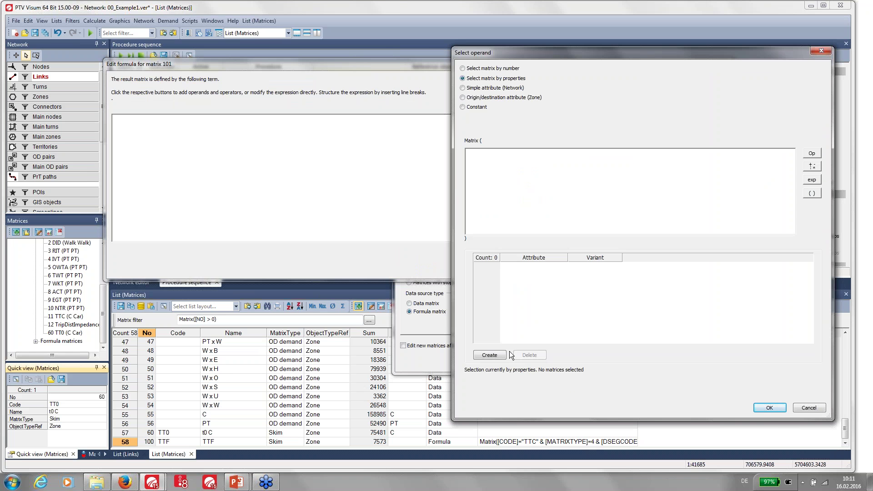
Add the Code attribute with the value TTF as the operand's criterion and insert the operand into the formula.
left_click(489, 355)
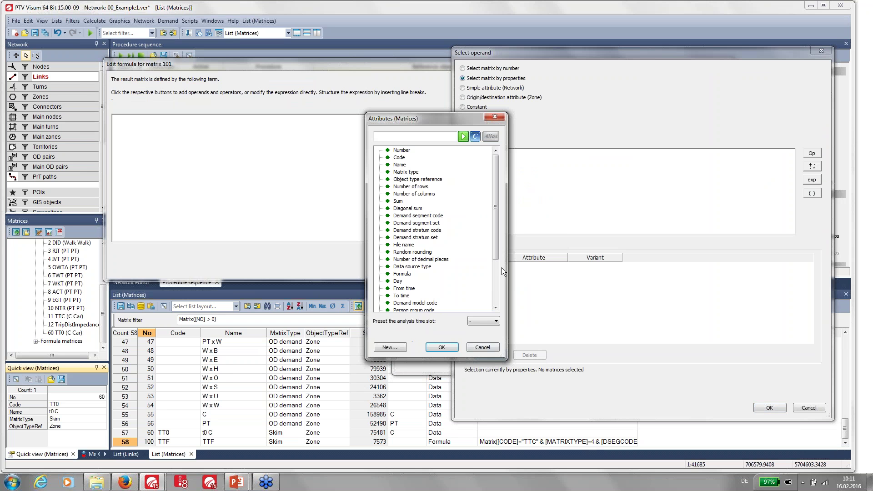
double_click(403, 161)
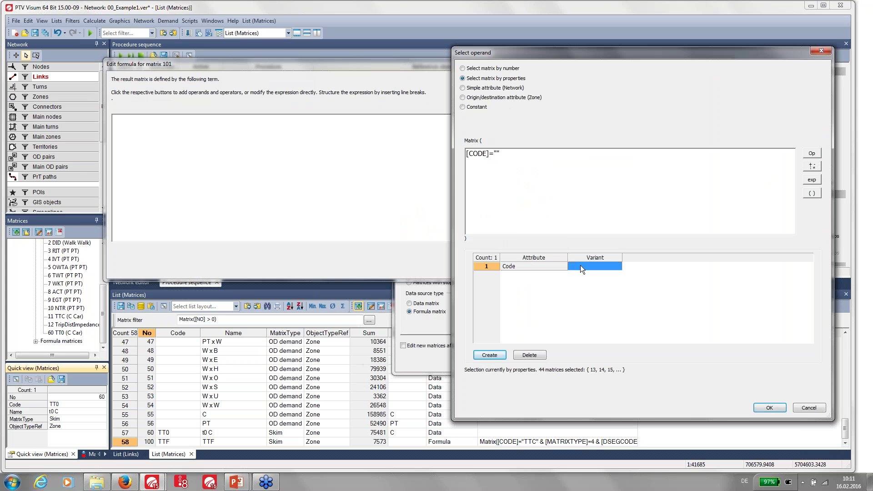
left_click(581, 268)
type("TTF")
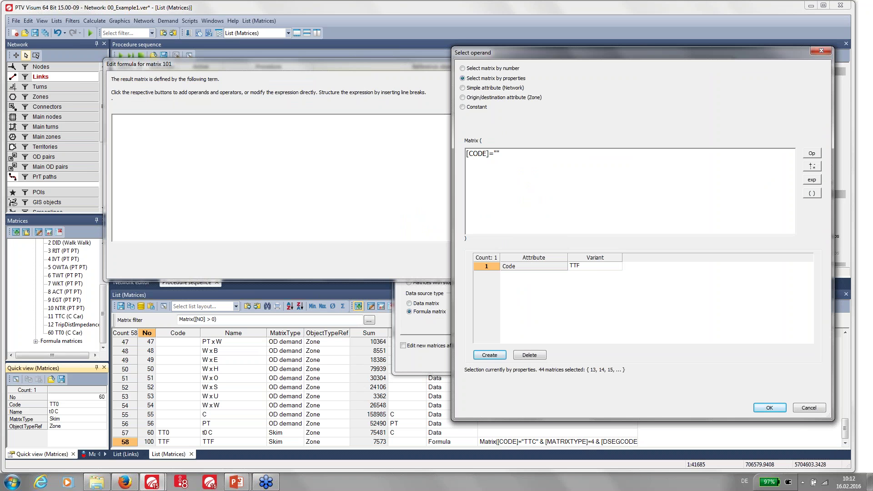
left_click(566, 311)
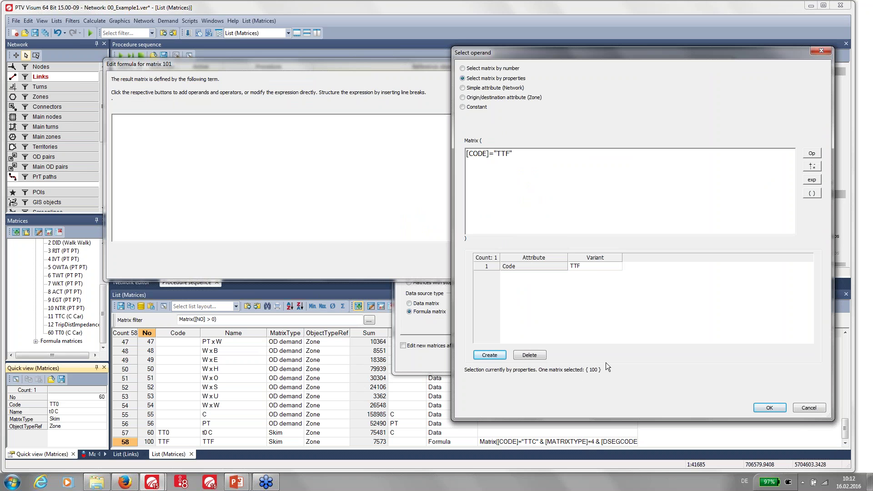
left_click(765, 407)
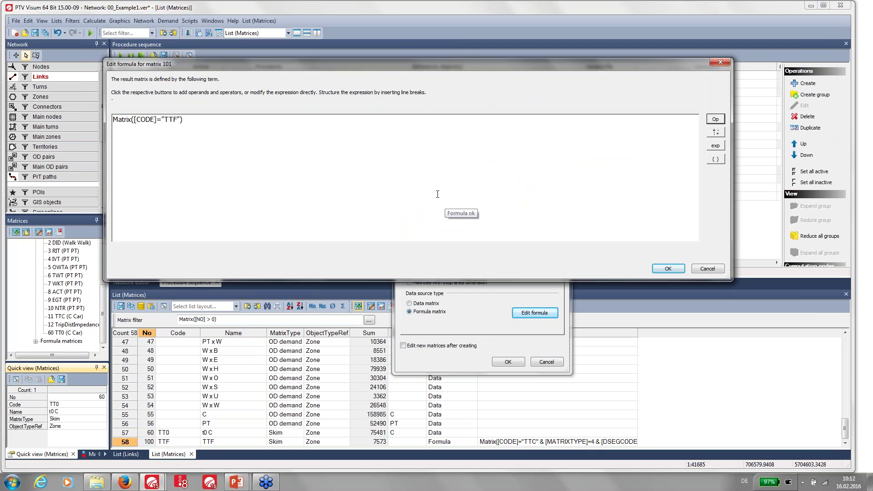
Add a multiplication sign and start a second operand selected by properties, with Matrix type and Demand segment code as criteria.
type("*")
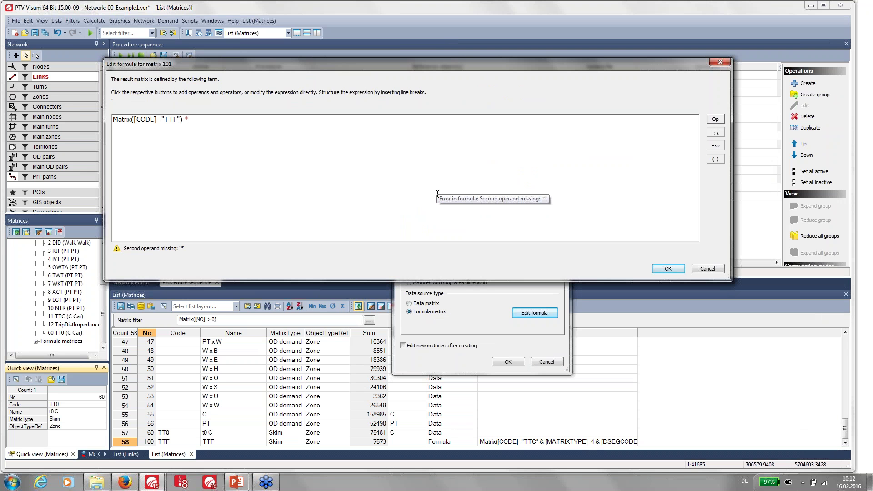
left_click(713, 120)
left_click(479, 80)
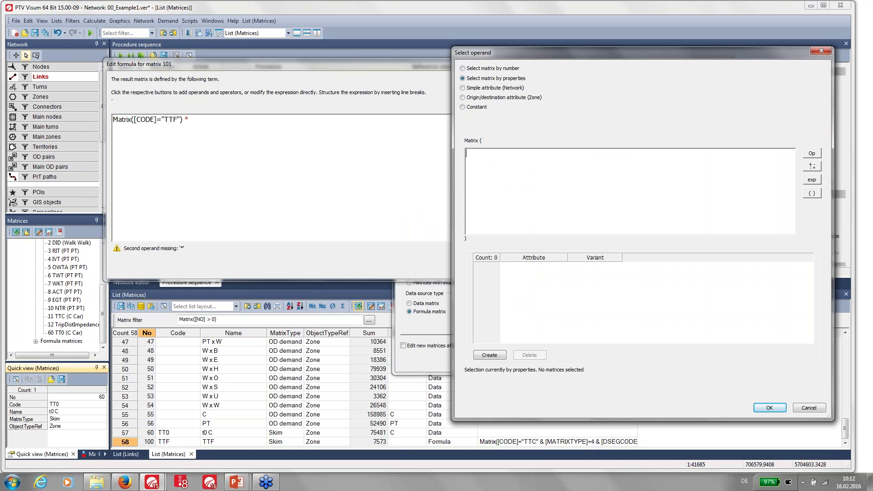
left_click(494, 355)
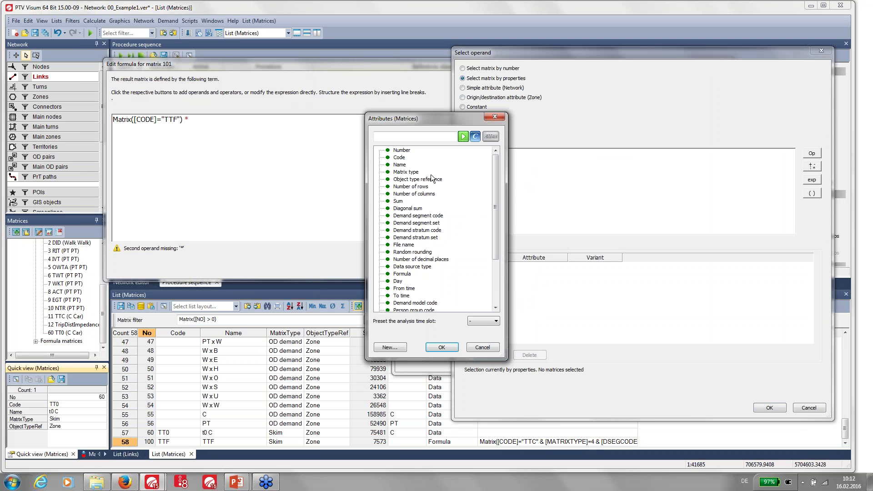
double_click(410, 173)
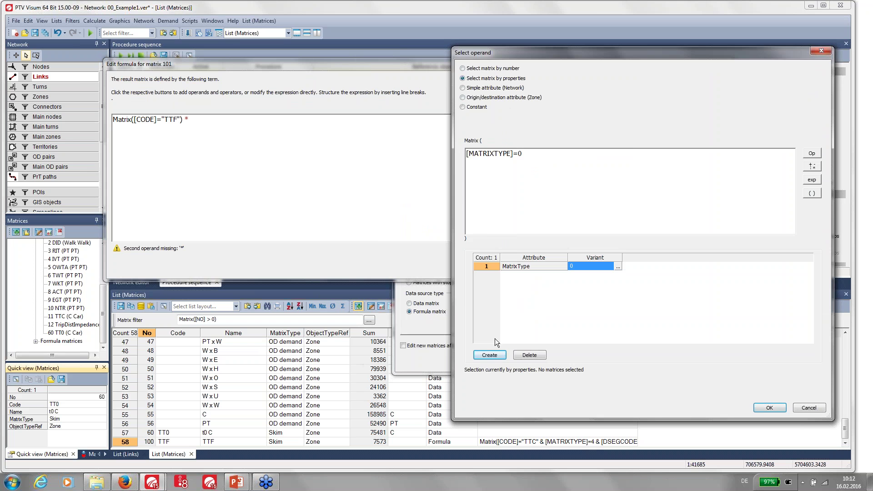
left_click(494, 355)
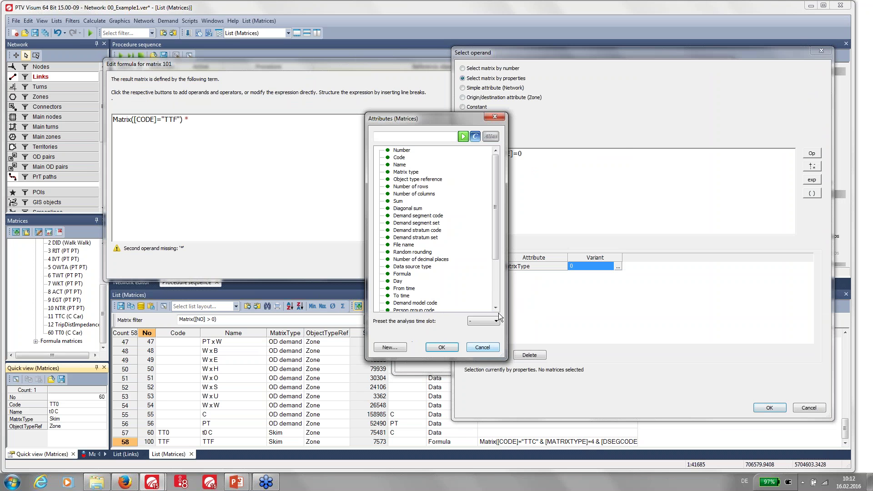
double_click(416, 215)
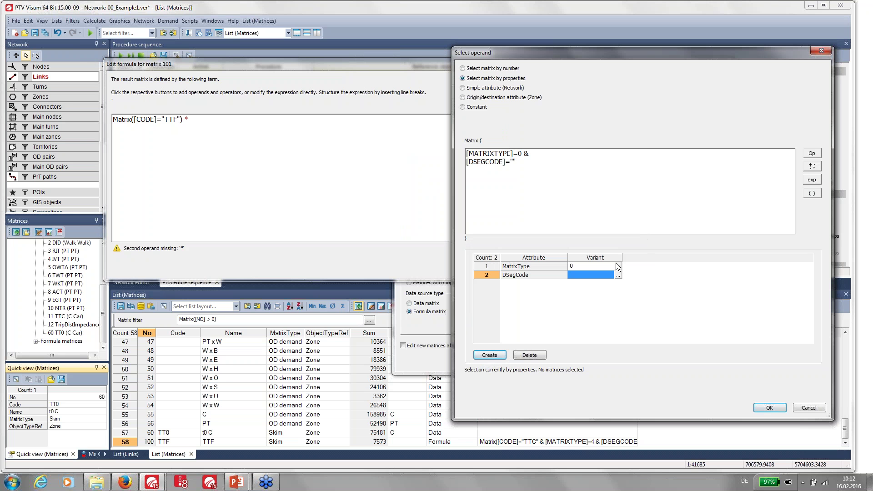
Set the second operand's matrix type criterion to OD demand.
left_click(618, 267)
left_click(523, 230)
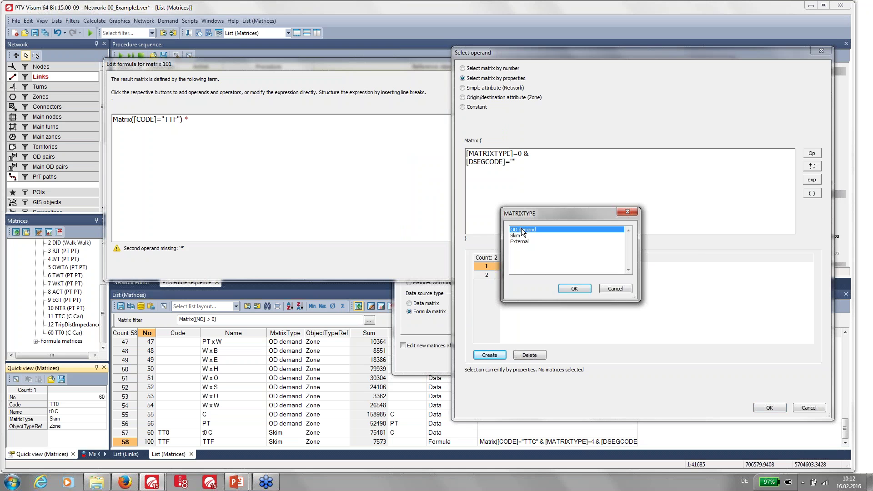
left_click(573, 289)
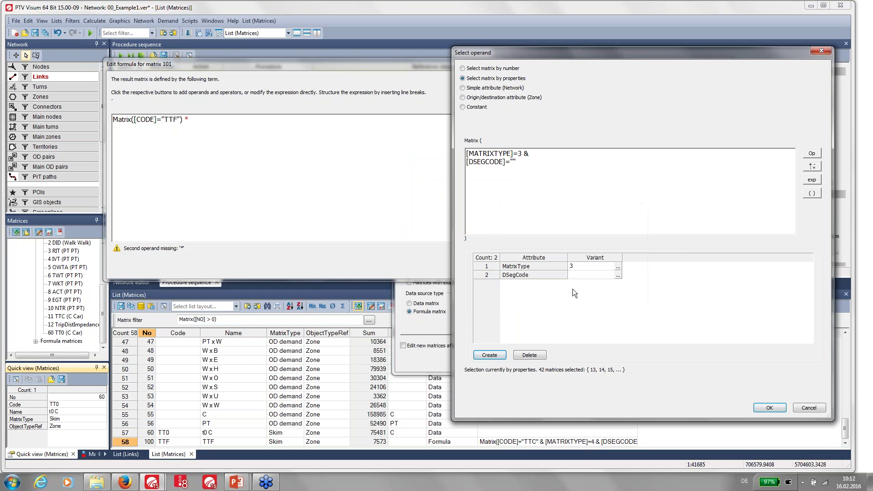
Set the second operand's demand segment code criterion to C Car and insert the operand into matrix 101's formula.
left_click(618, 276)
left_click(523, 235)
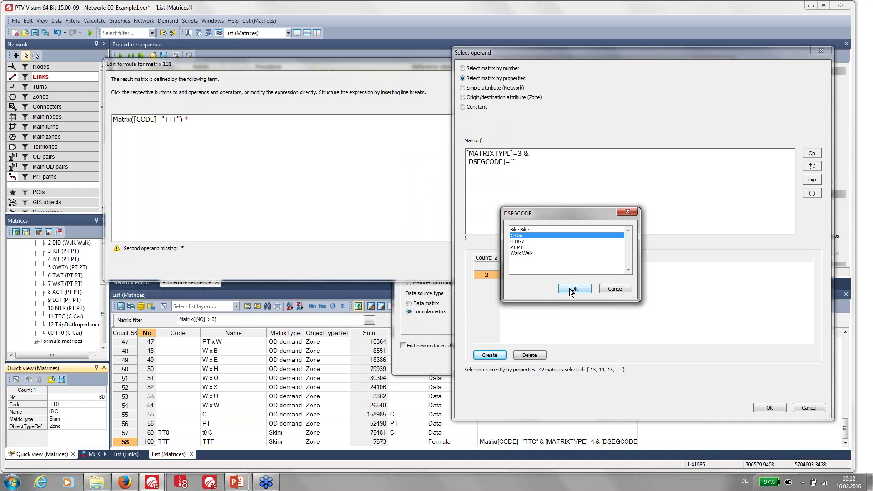
left_click(575, 289)
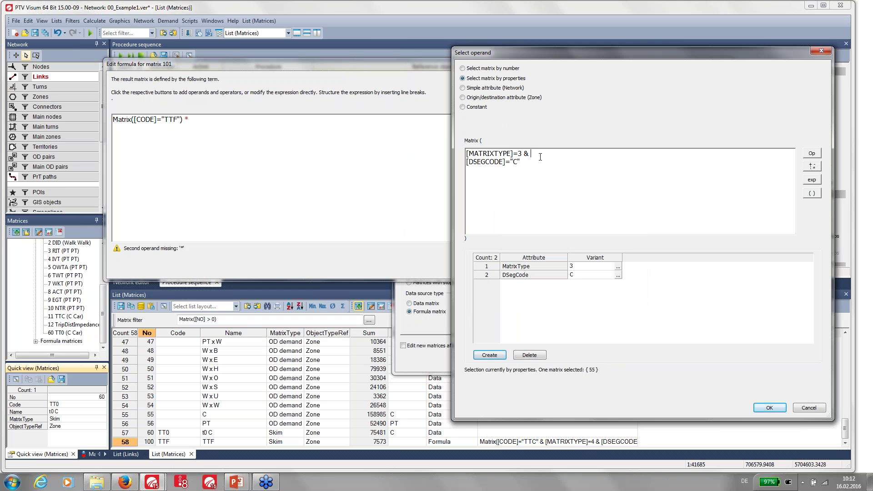
key("BackSpace")
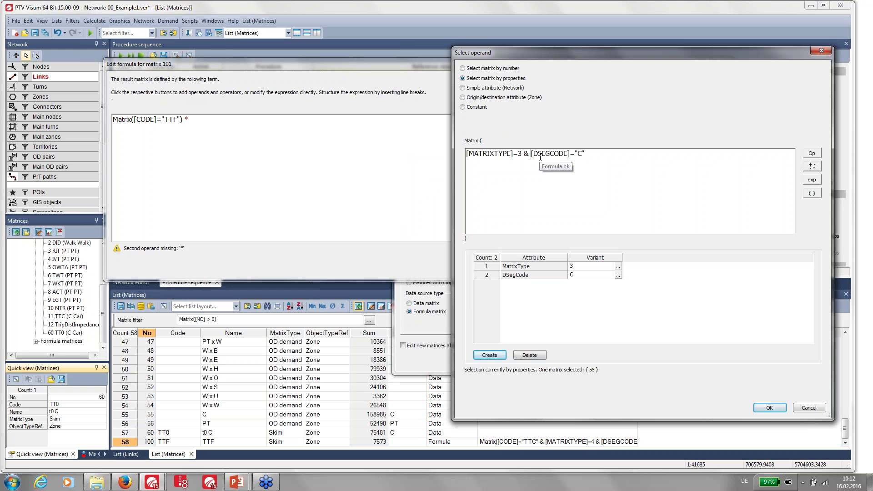
left_click(770, 407)
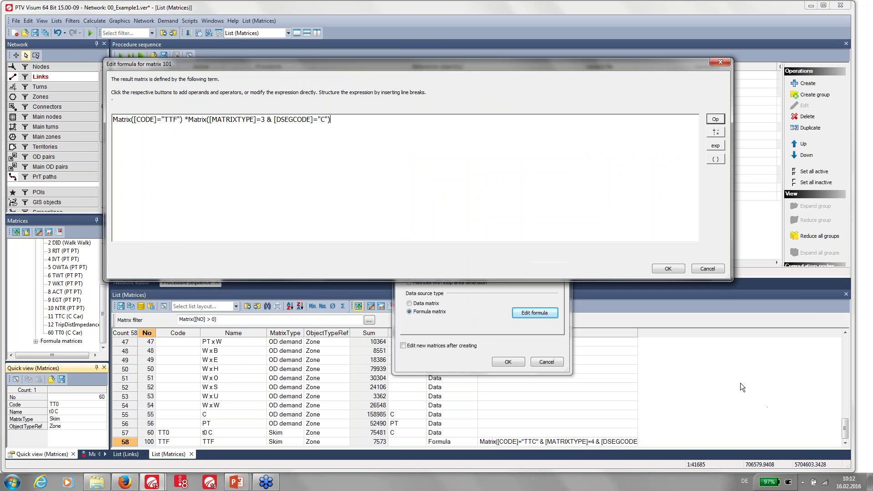
Accept the formula and create matrix 101 "TTF x demand C", checking its entry at the end of the matrix list.
left_click(677, 268)
left_click(508, 362)
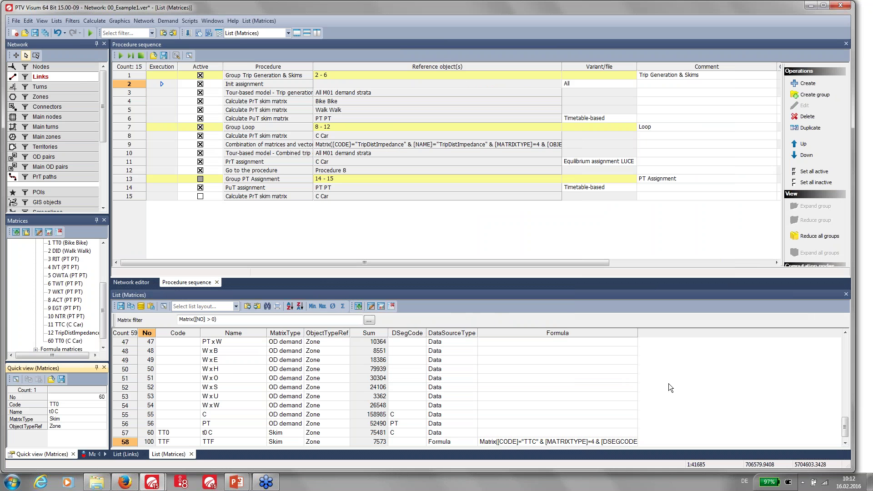
scroll(845, 425, "down", 1)
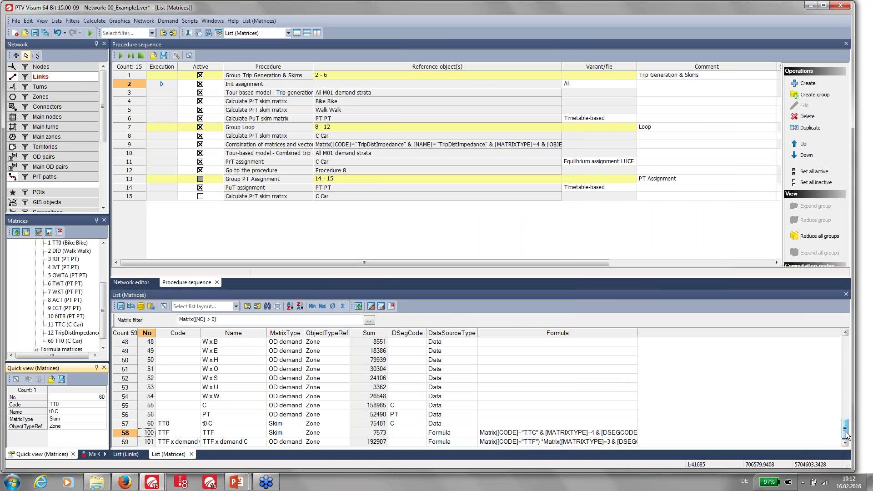
Filter the user-defined attributes to the Zones network object and start creating a new zone attribute.
left_click(146, 21)
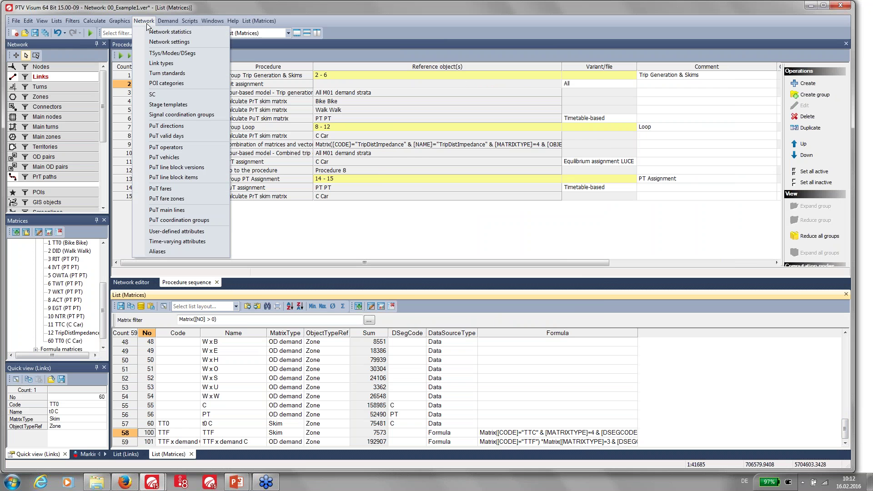
left_click(179, 232)
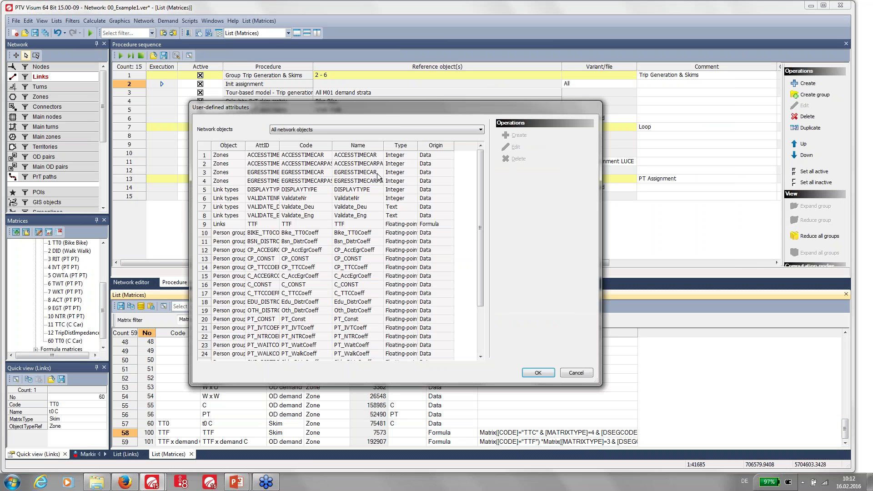
left_click(326, 130)
scroll(319, 285, "down", 6)
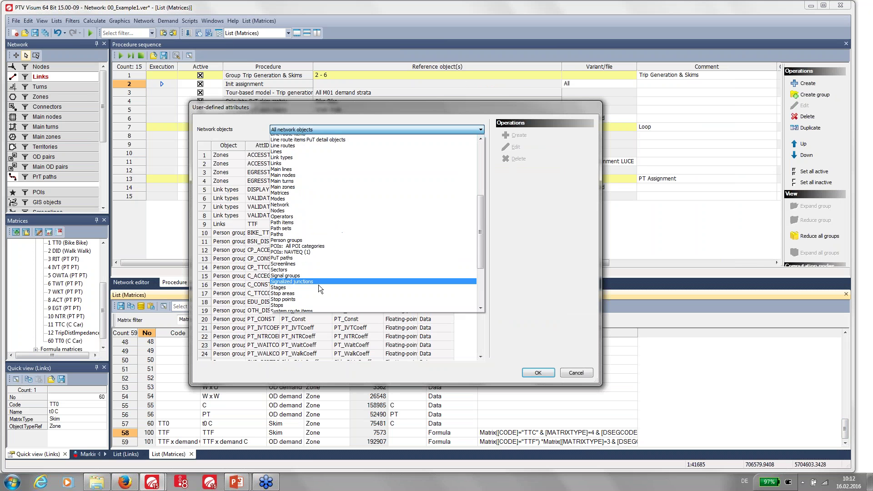
left_click(313, 290)
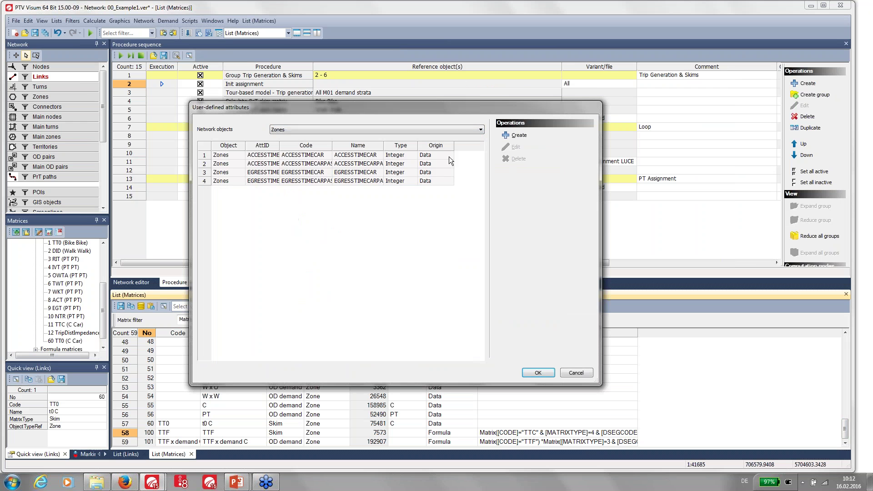
left_click(517, 135)
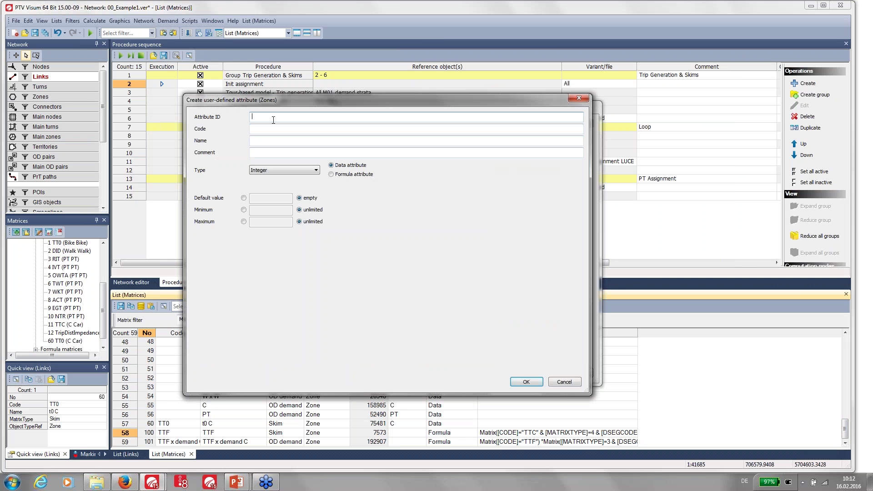
Give the new zone attribute the ID, code and name TTFi and make it a floating-point formula attribute.
type("TTFi")
left_click(269, 127)
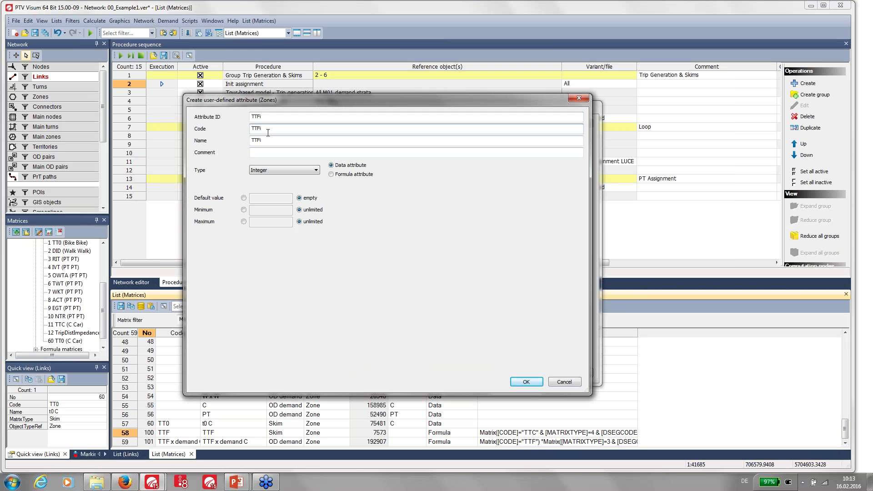
left_click(270, 171)
left_click(274, 196)
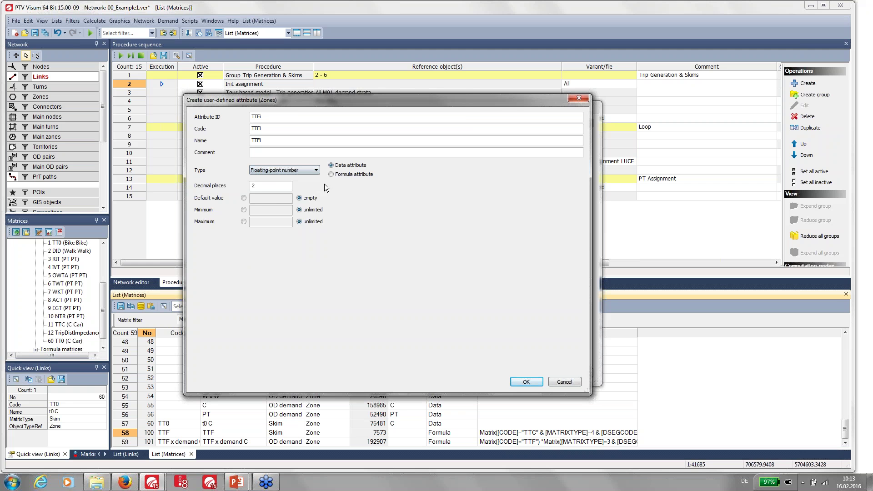
left_click(331, 174)
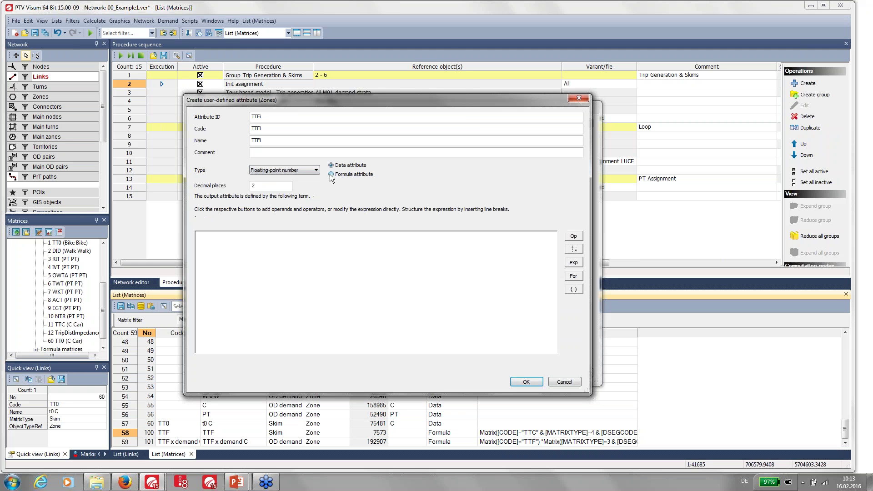
Insert the matrix row sum of 101 TTF x demand C as the first operand of the TTFi formula.
left_click(573, 237)
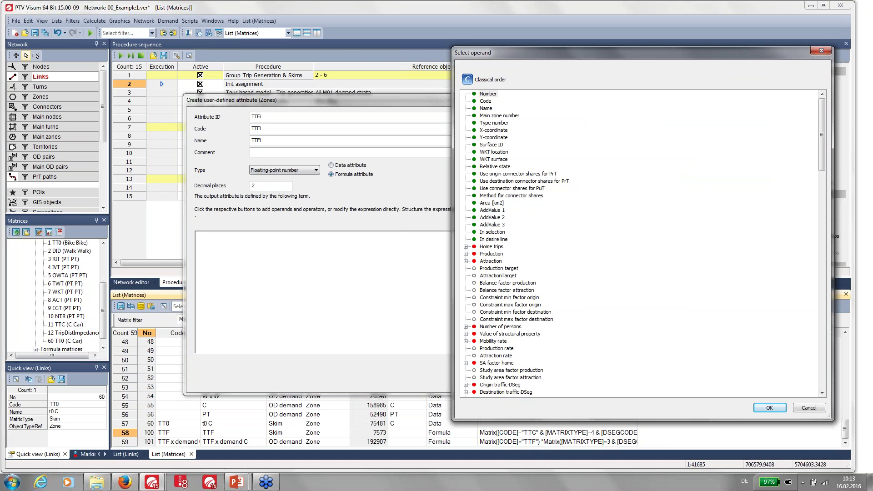
left_click_drag(821, 165, 831, 383)
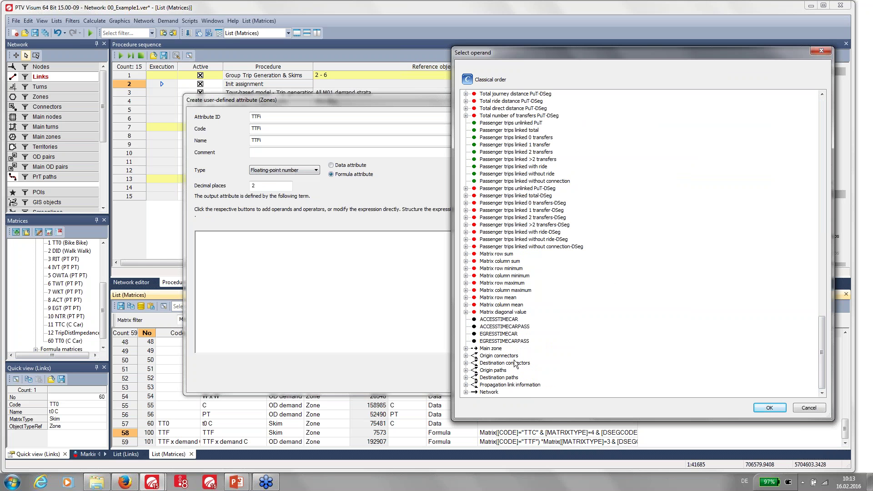
left_click_drag(822, 351, 807, 340)
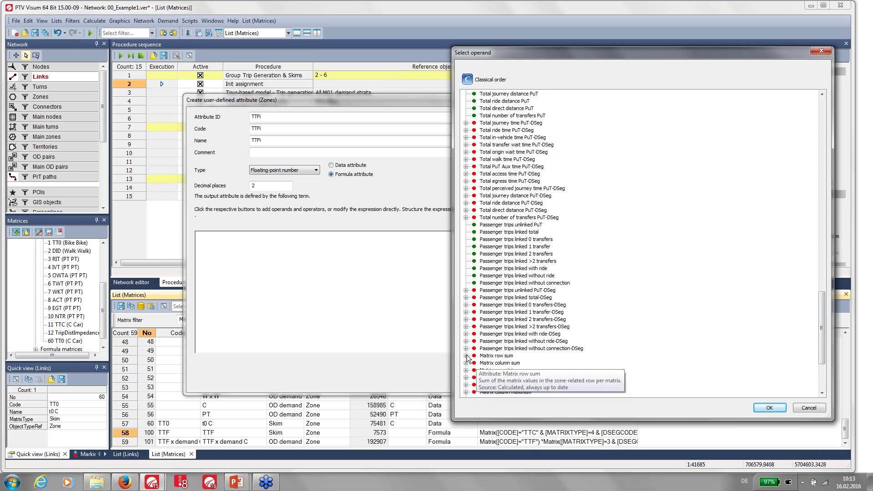
left_click(466, 356)
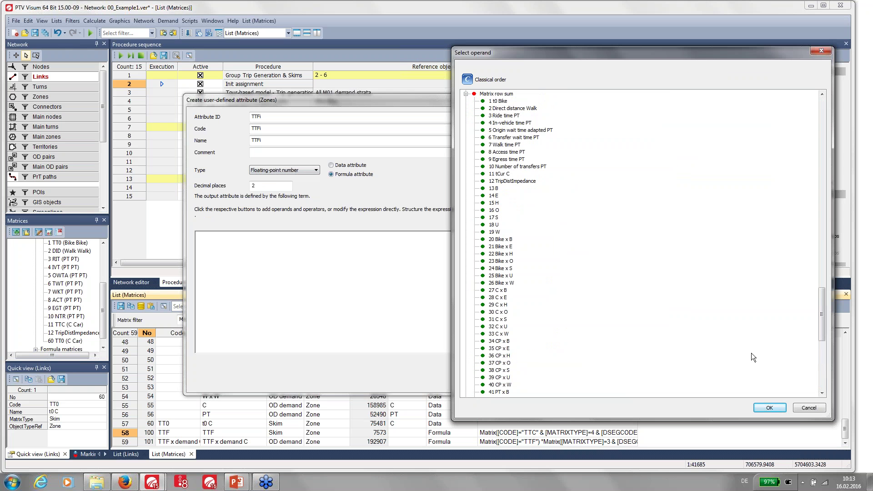
left_click_drag(823, 327, 823, 369)
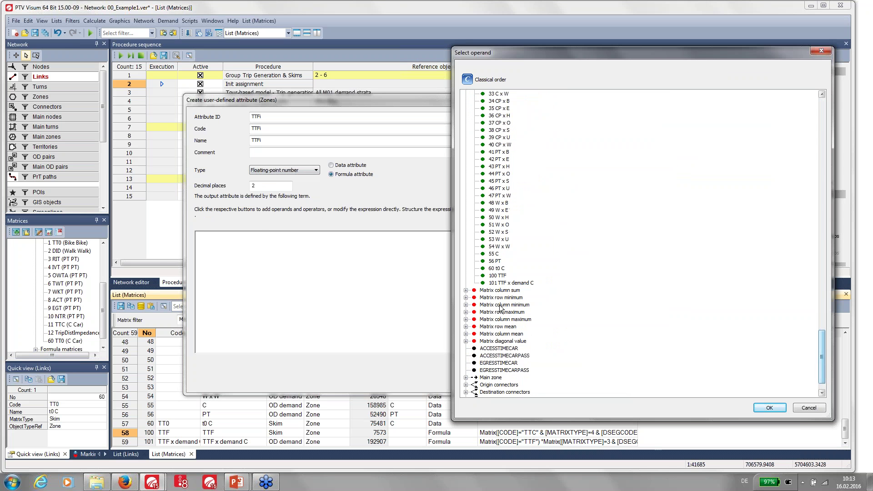
left_click(503, 283)
double_click(502, 283)
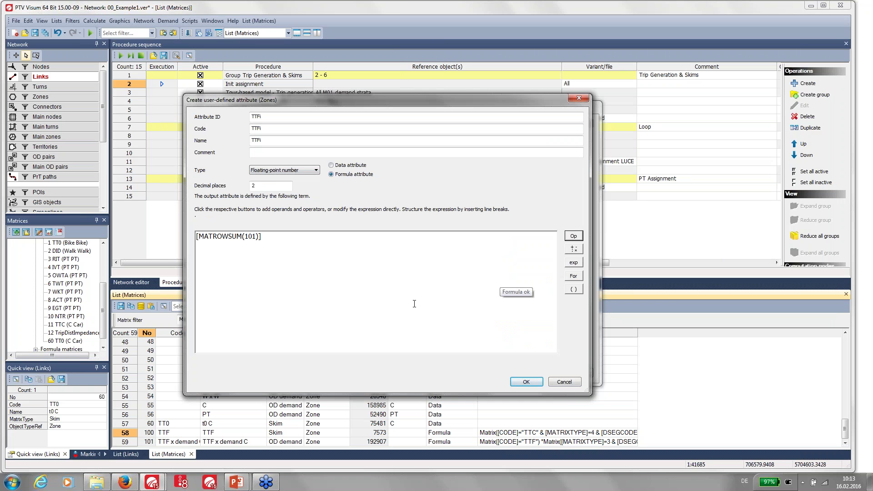
Divide by the matrix row sum of matrix 55 C in the TTFi formula and save the new zone attribute.
type("/")
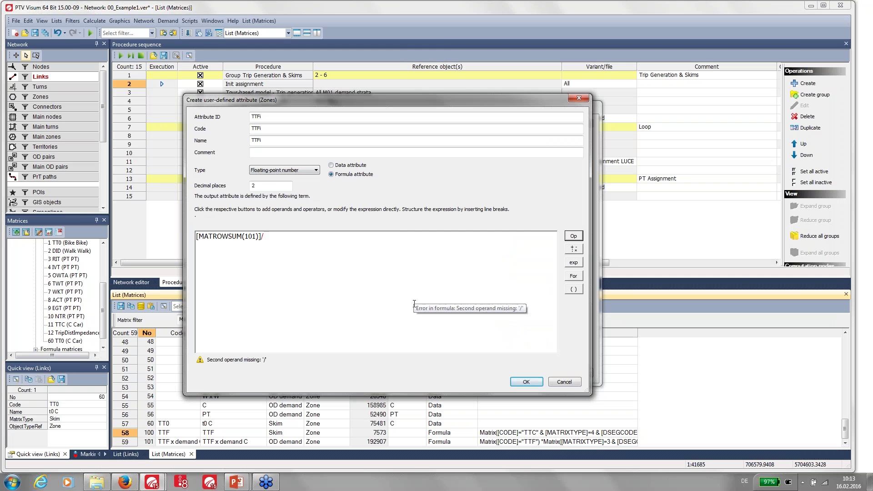
left_click(574, 236)
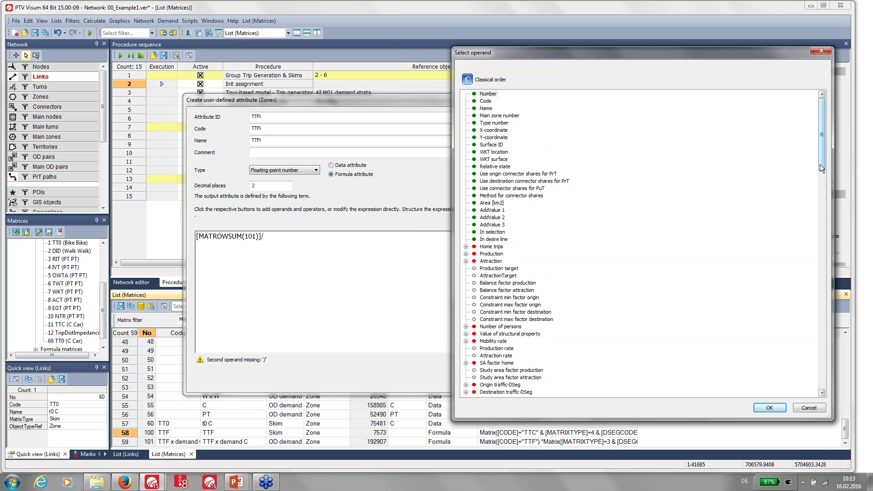
left_click_drag(823, 168, 815, 362)
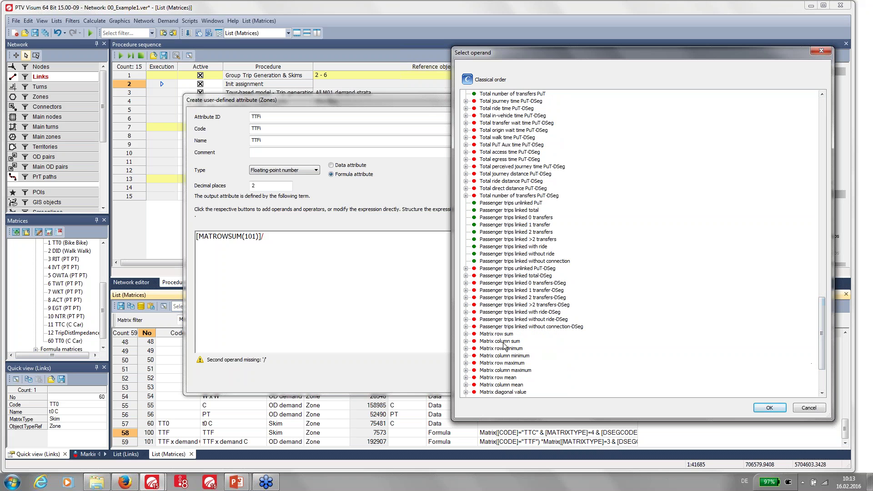
left_click(466, 334)
scroll(573, 332, "down", 7)
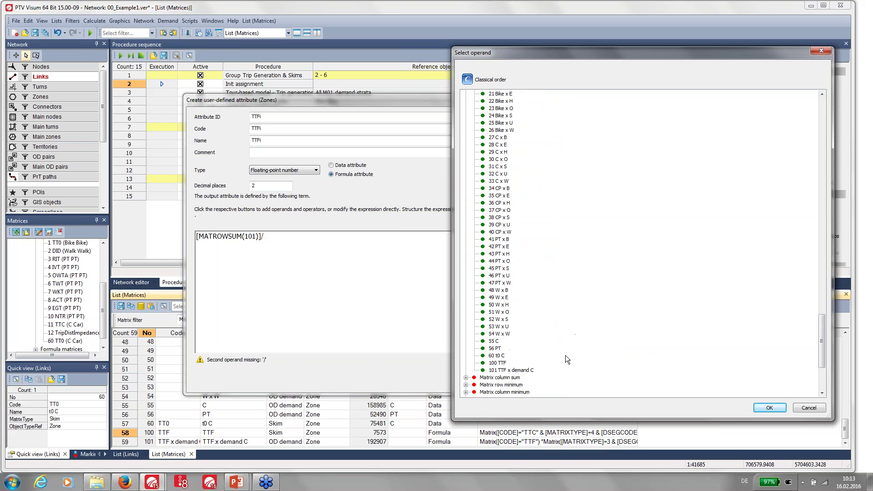
left_click(496, 341)
double_click(496, 341)
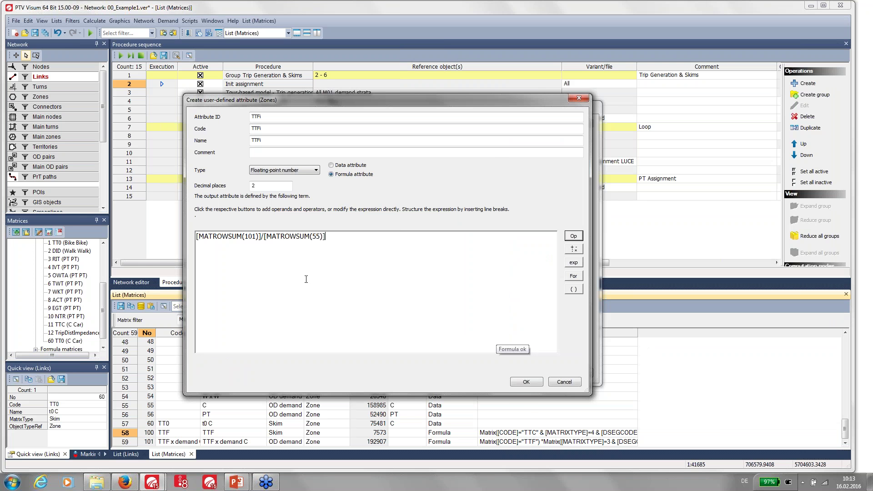
left_click(520, 383)
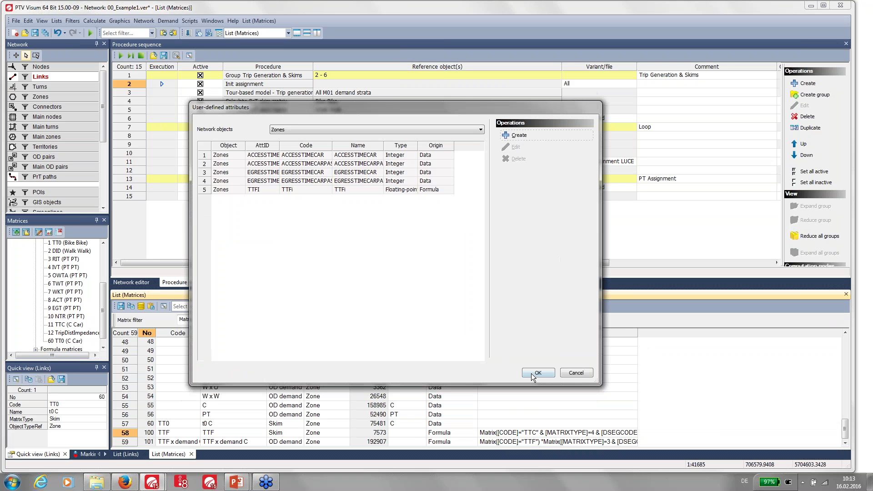
left_click(531, 371)
left_click(532, 369)
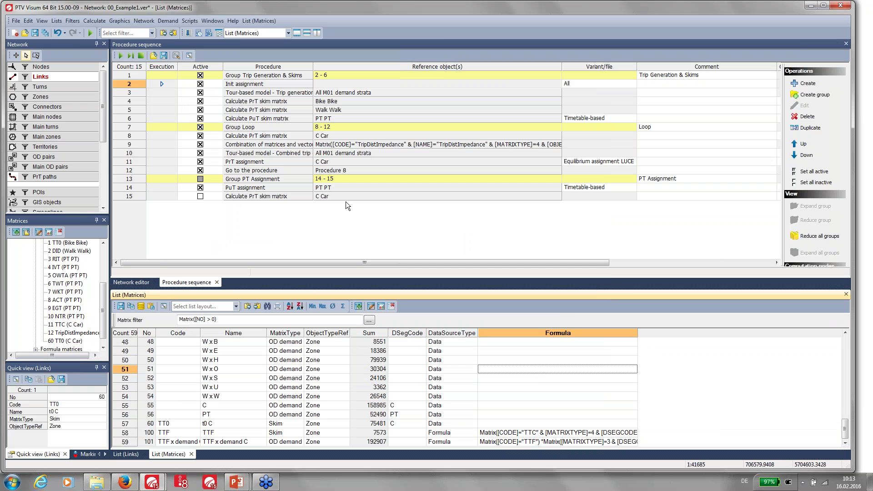
Open the list of zones and widen the TTFi column to examine its values.
left_click(57, 21)
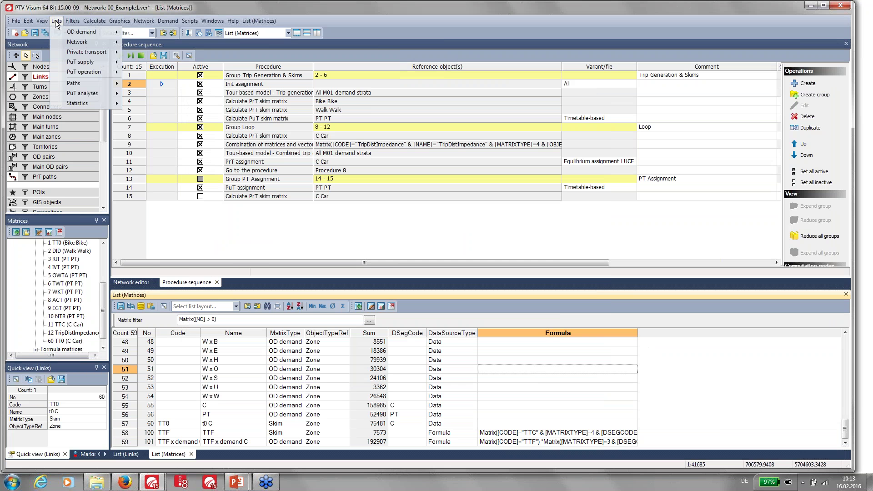
mouse_move(82, 41)
left_click(146, 83)
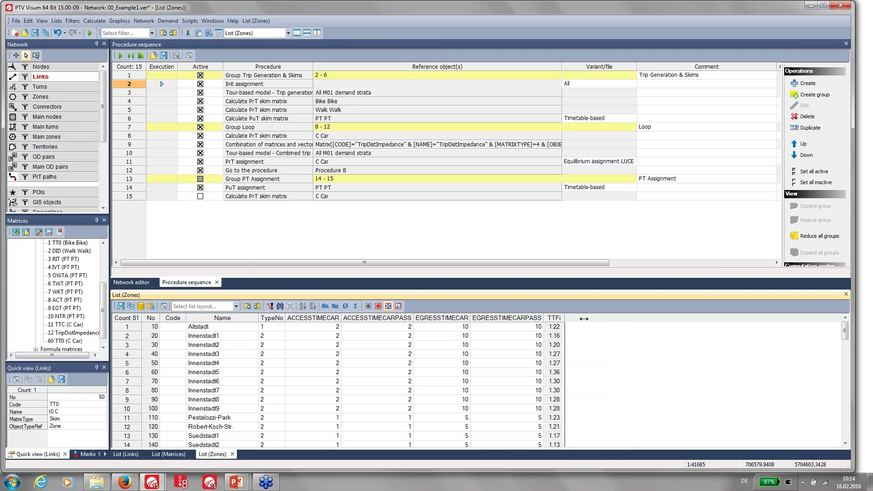
left_click_drag(564, 318, 612, 318)
mouse_move(605, 360)
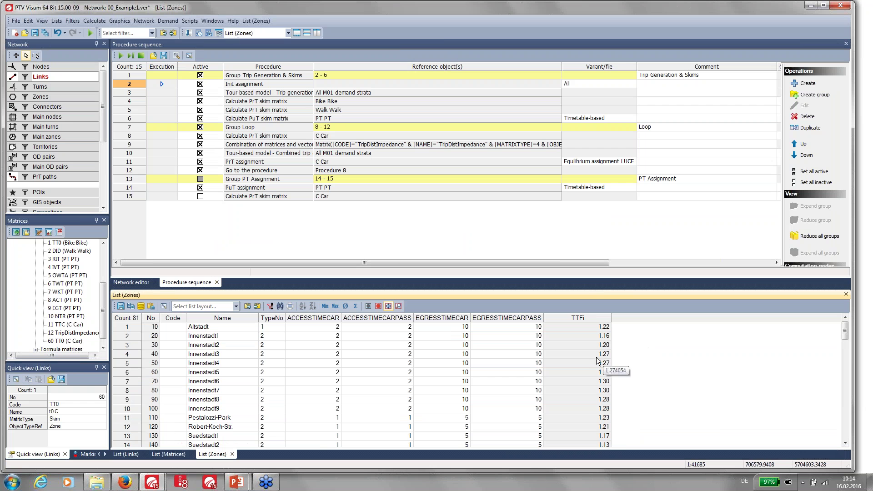
Switch the zones' graphic parameters to classified display based on the TTFi attribute.
left_click(13, 97)
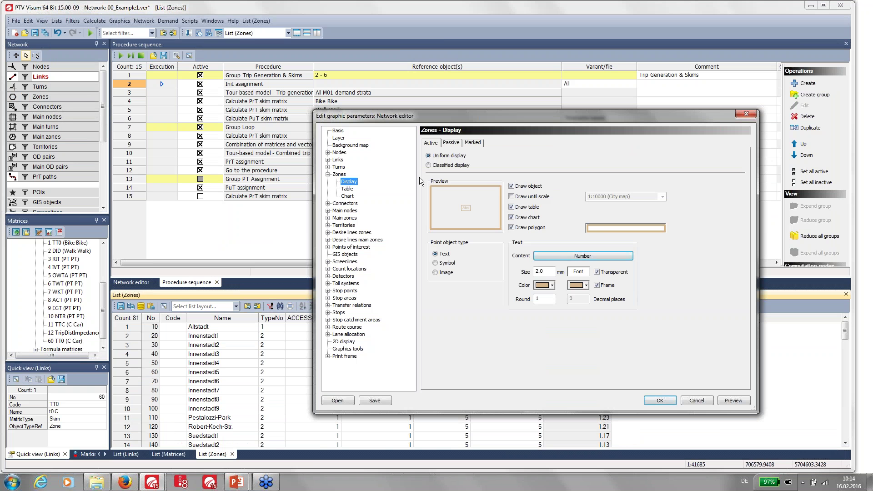
left_click(429, 165)
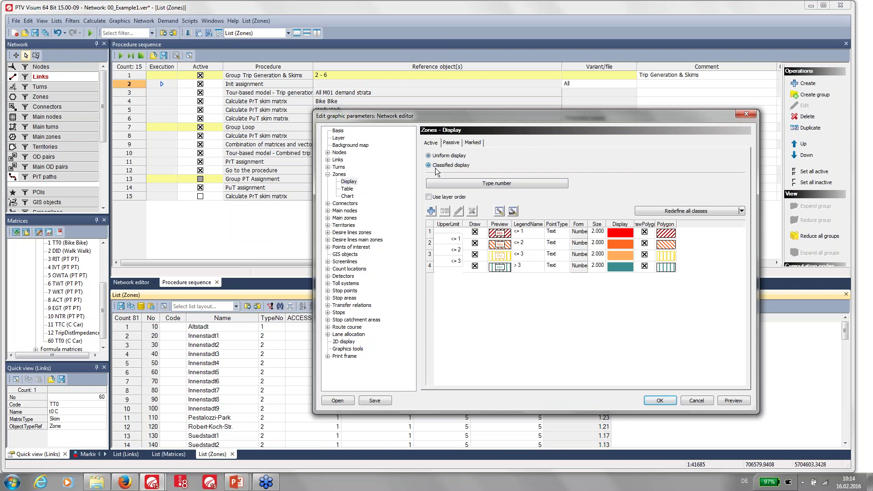
left_click(498, 184)
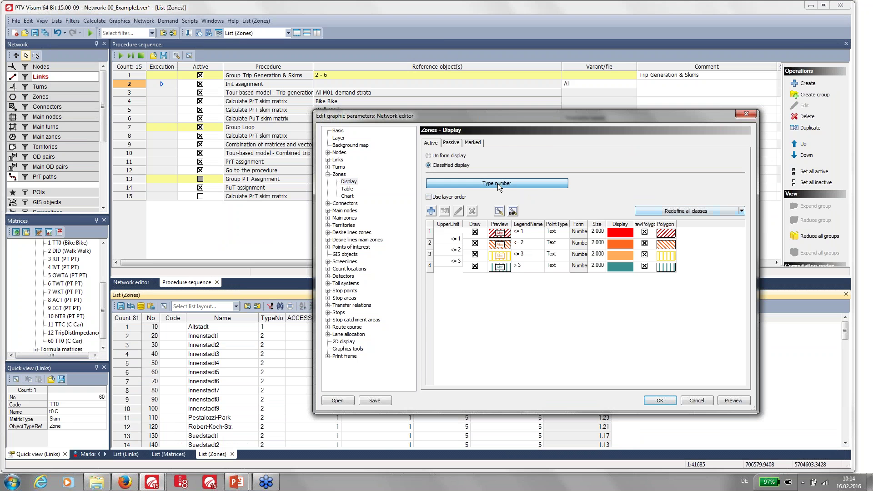
left_click_drag(495, 173, 500, 290)
double_click(398, 245)
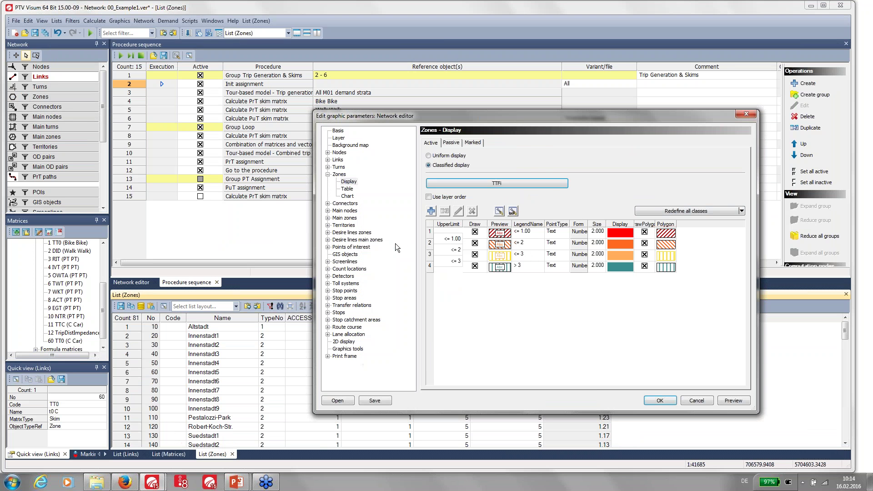
Redefine all classes of the TTFi zone display with class limits distributed by natural breaks.
left_click(692, 211)
left_click(504, 163)
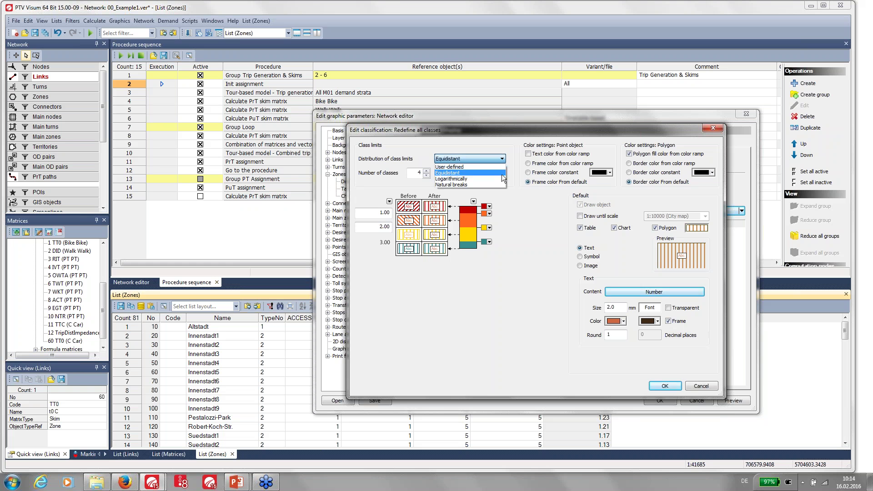
left_click(500, 185)
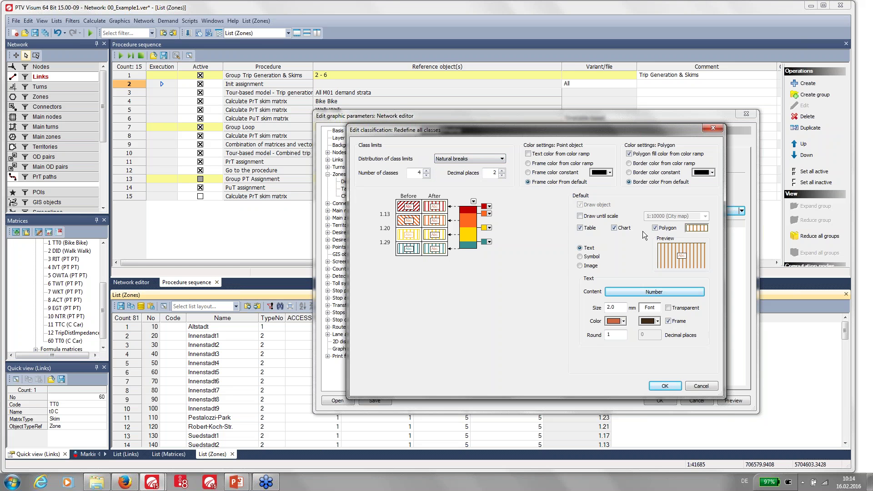
Set the default polygon fill style to solid, apply the classification and graphic parameters, and show the classified zones on the network map.
left_click(702, 228)
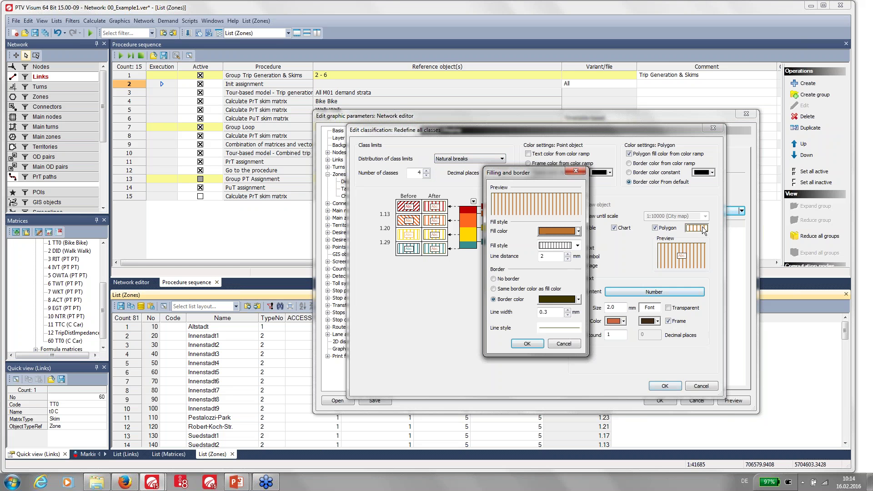
left_click(578, 246)
left_click(554, 307)
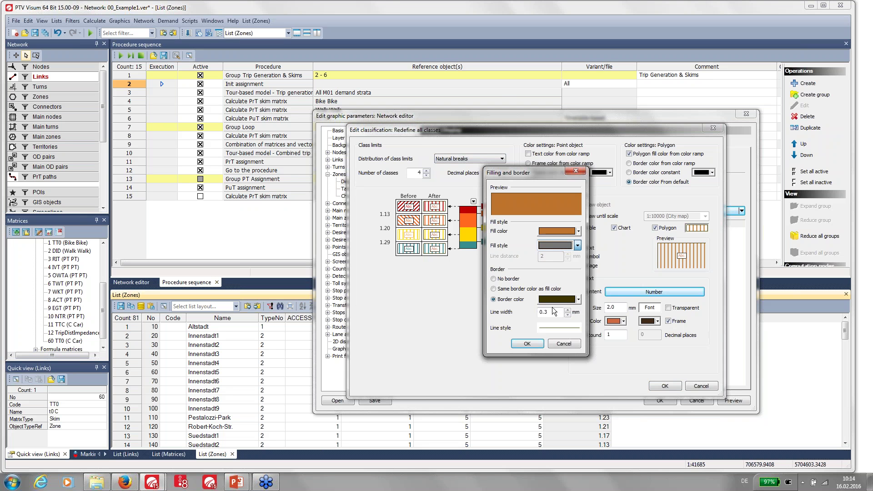
left_click(527, 343)
left_click(664, 385)
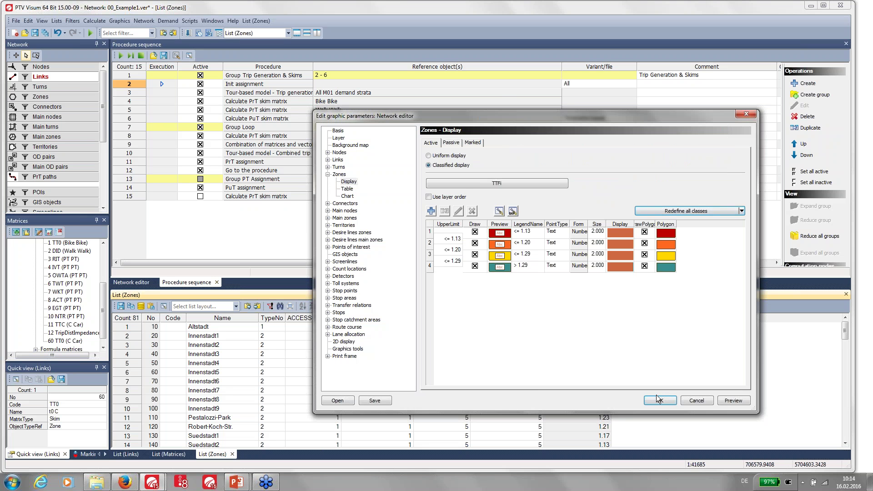
left_click(660, 400)
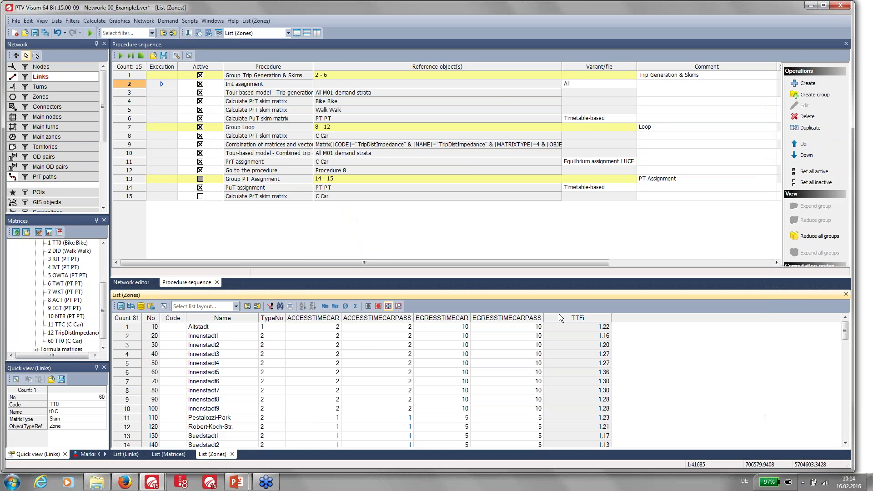
left_click(130, 282)
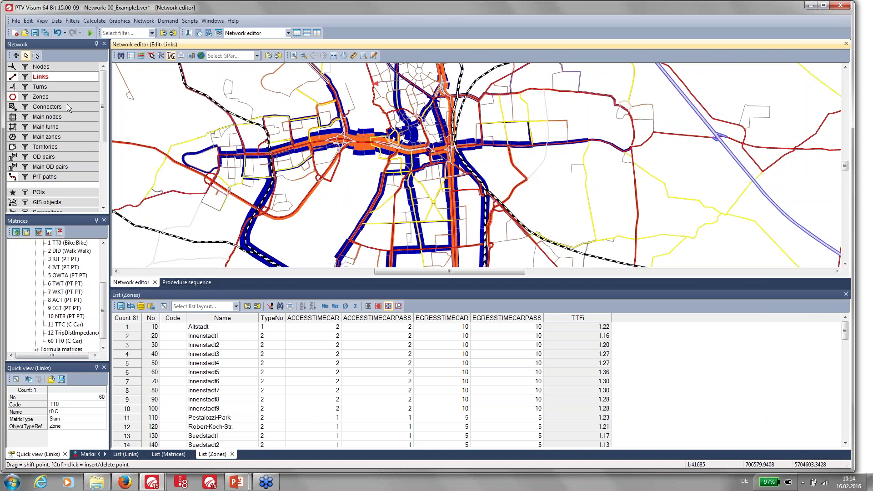
scroll(413, 155, "down", 2)
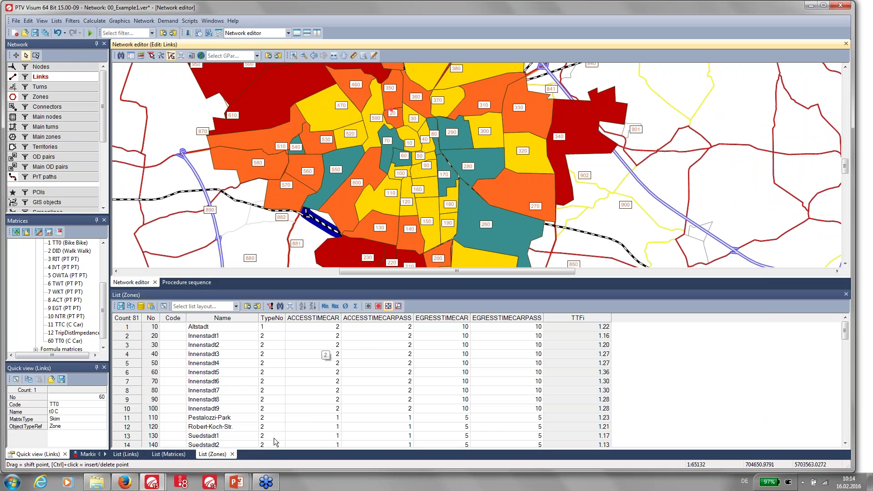
Switch to the PowerPoint presentation and advance to the Example 4 slide on operations for several matrices.
mouse_move(239, 485)
left_click(296, 429)
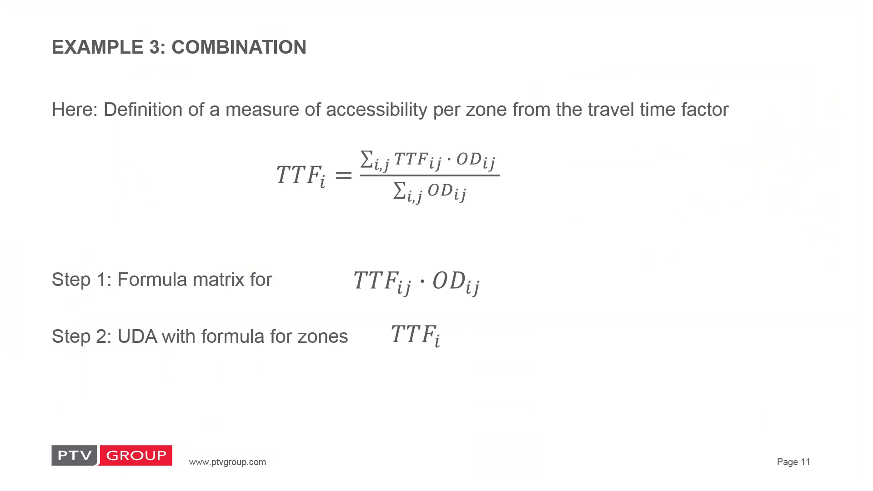
key("Right")
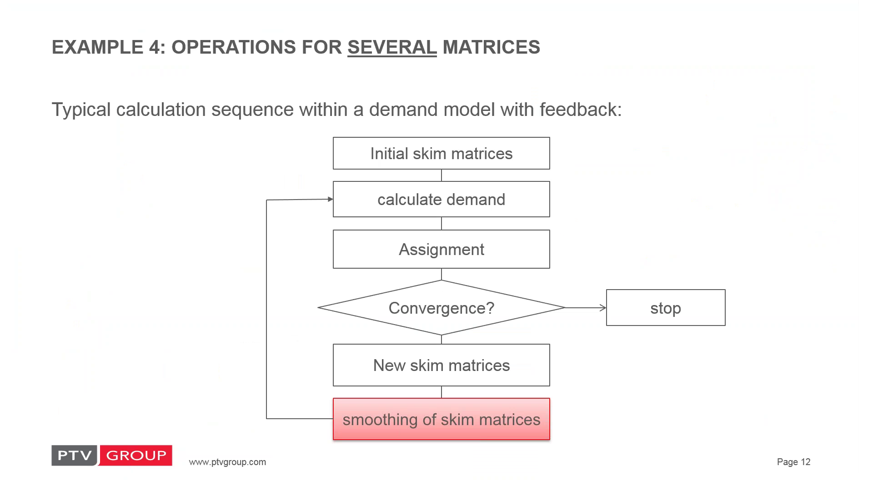
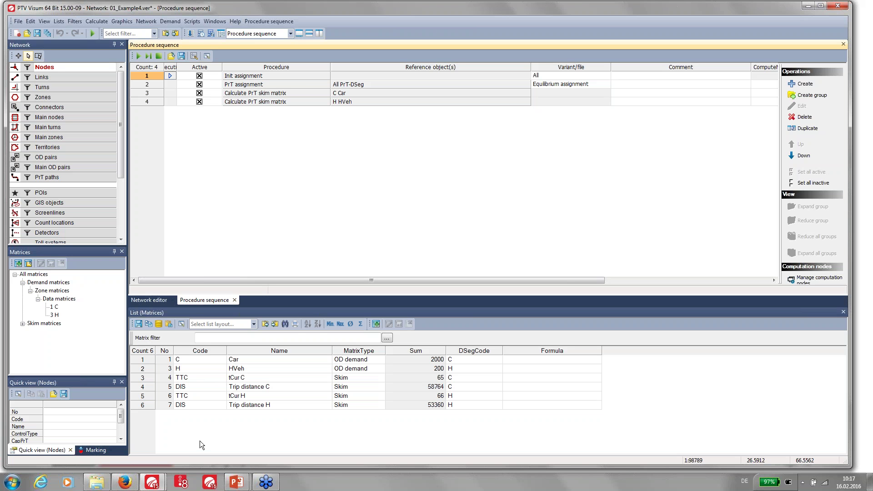
Create a user-defined data attribute for matrices with ID, code and name Smooth and the type Text.
left_click(149, 22)
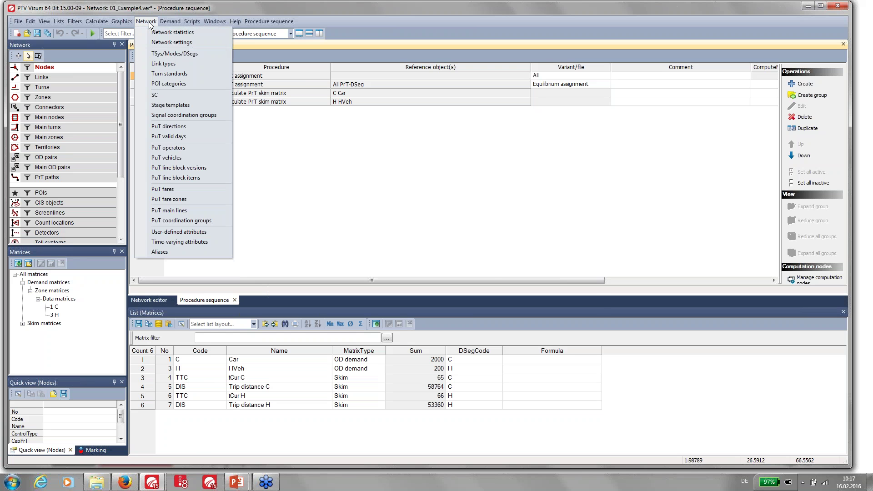
left_click(176, 231)
left_click(339, 133)
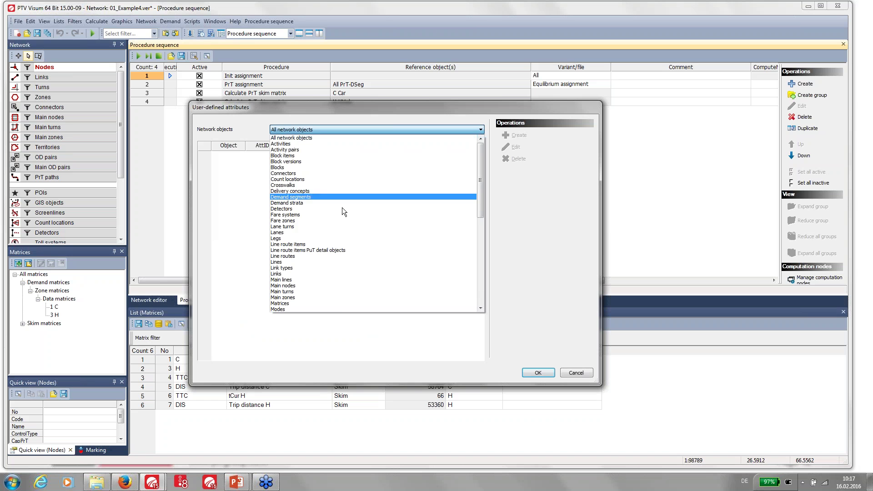
left_click(340, 301)
left_click(515, 135)
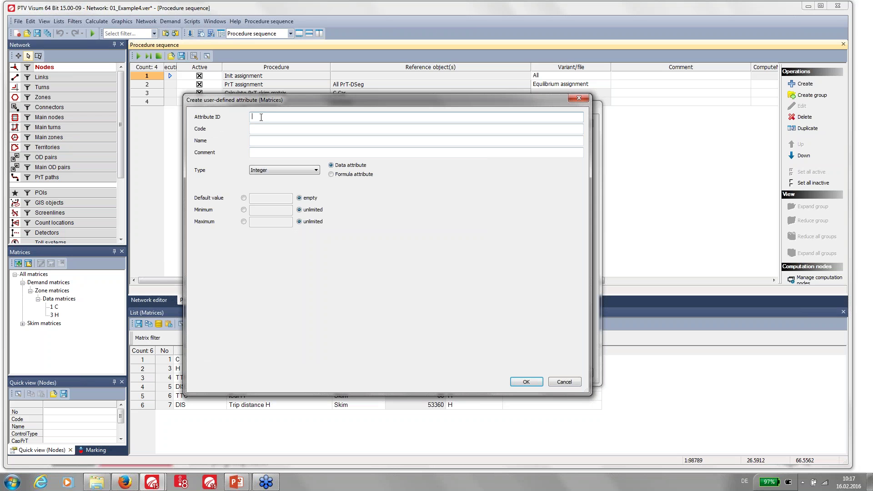
type("Smooth")
left_click(252, 128)
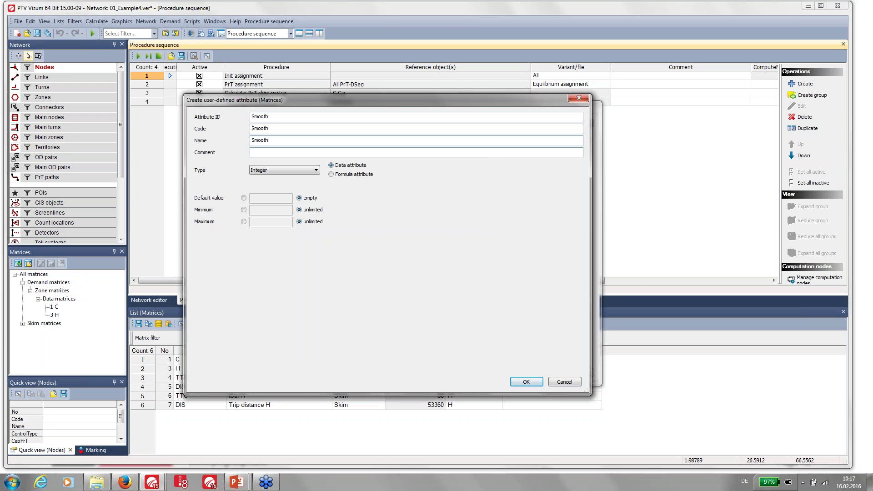
left_click(270, 172)
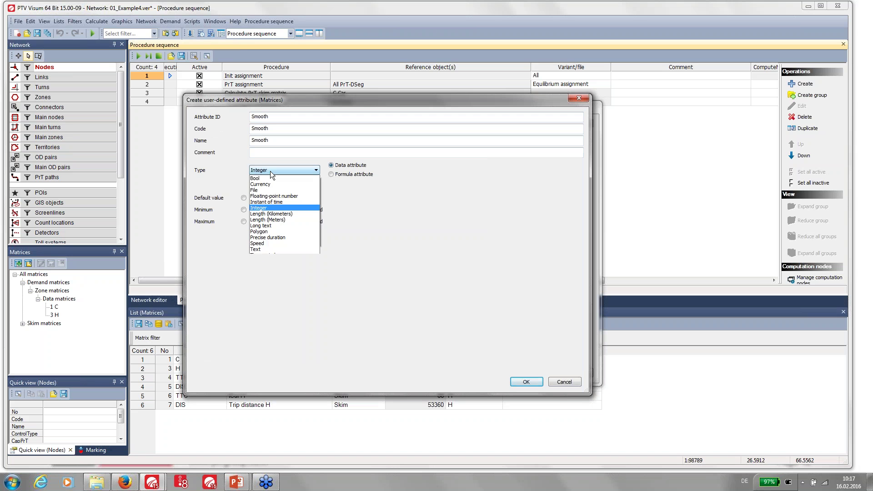
left_click(267, 250)
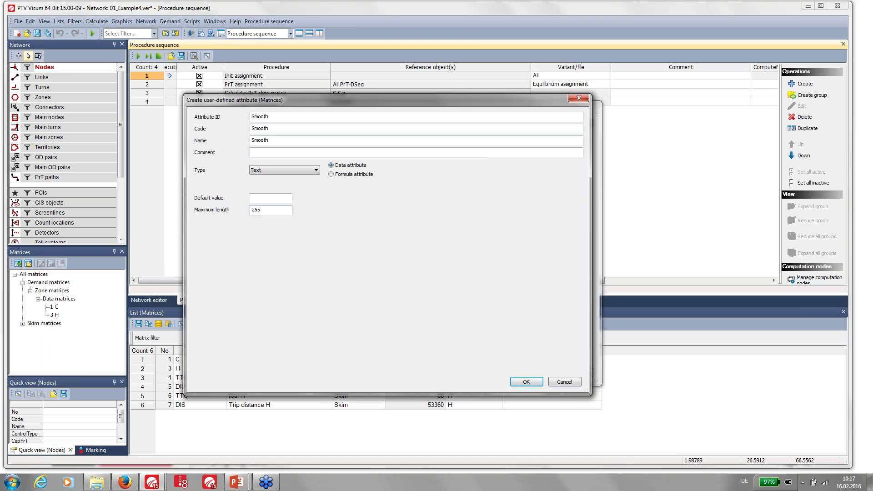
left_click(525, 382)
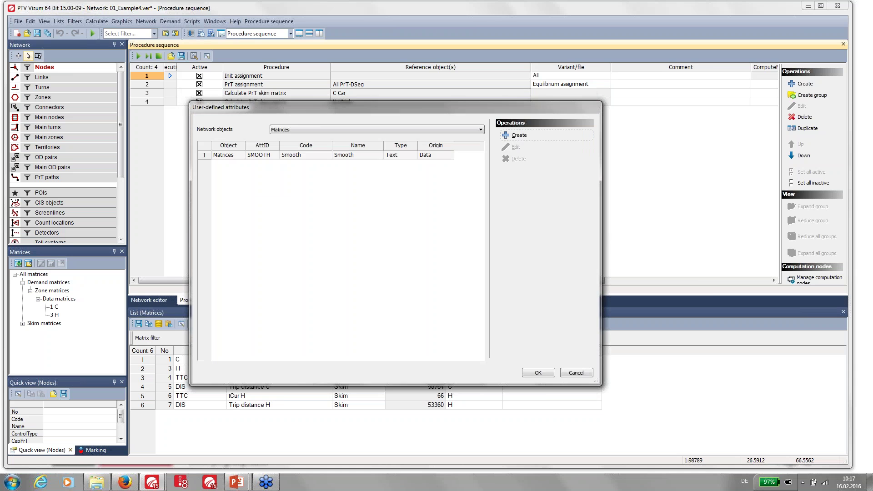
left_click(538, 372)
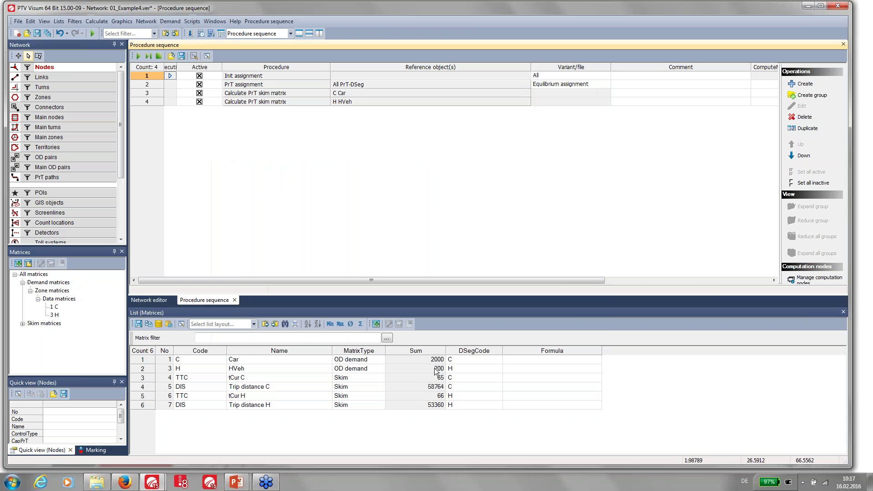
Add the Smooth attribute as a column in the matrices list and widen that column.
left_click(181, 324)
left_click_drag(696, 297, 695, 370)
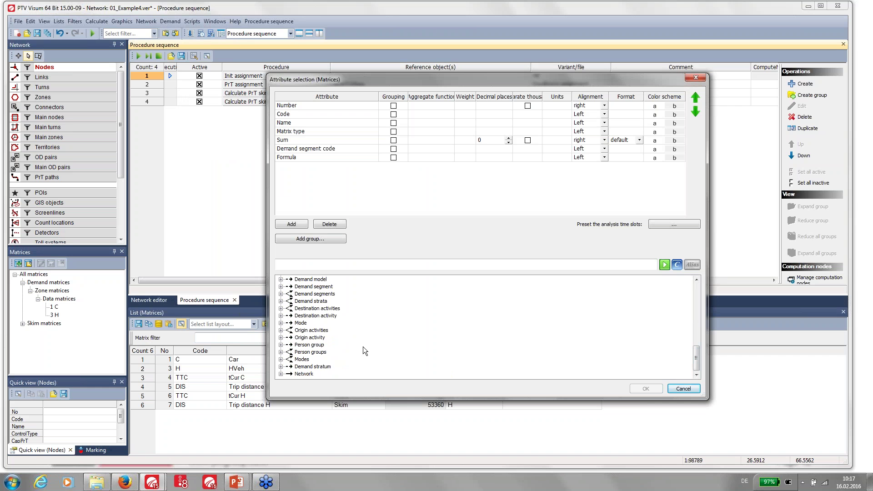
left_click(327, 332)
scroll(328, 334, "up", 2)
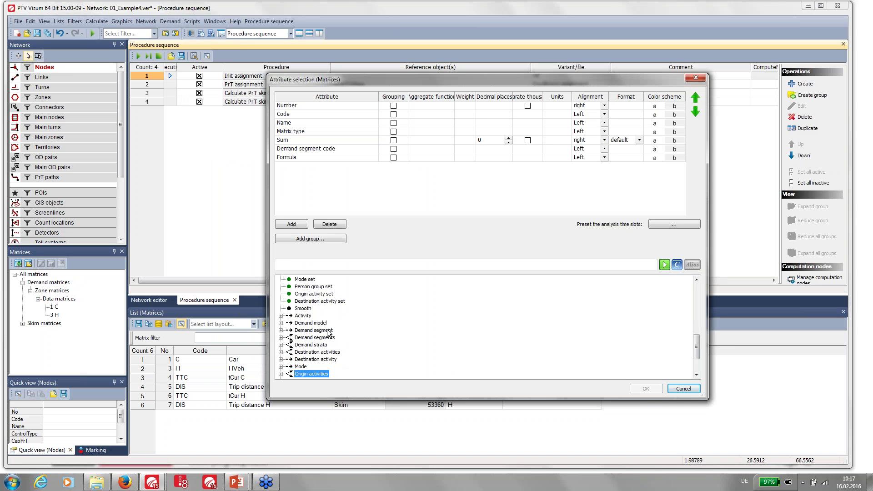
double_click(303, 308)
key("Return")
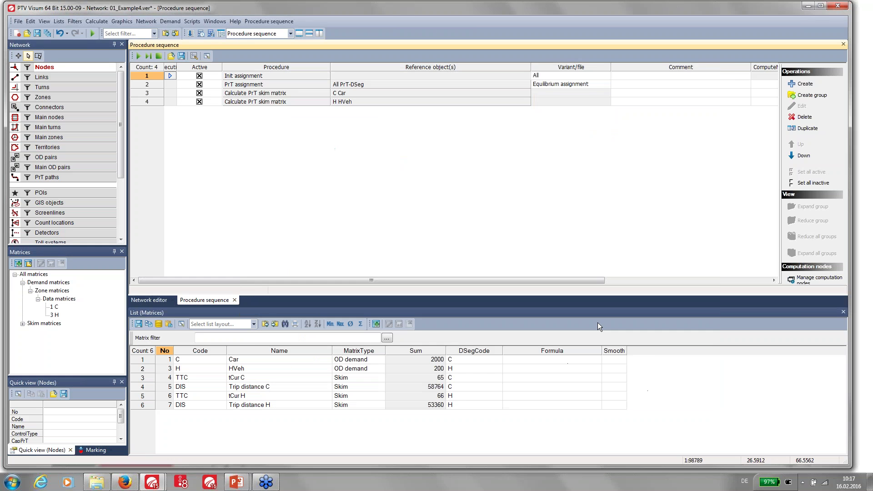
left_click_drag(629, 351, 665, 351)
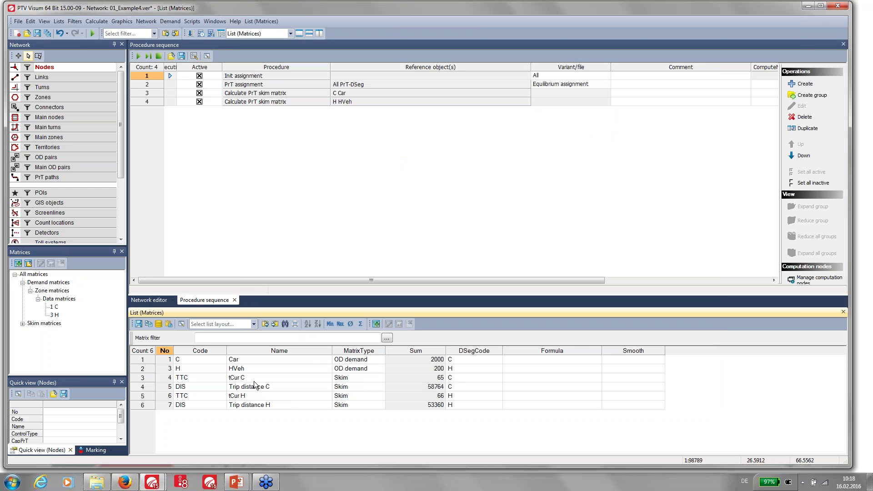
Add a Combination of matrices and vectors procedure after the HVeh skim matrix calculation.
left_click(625, 101)
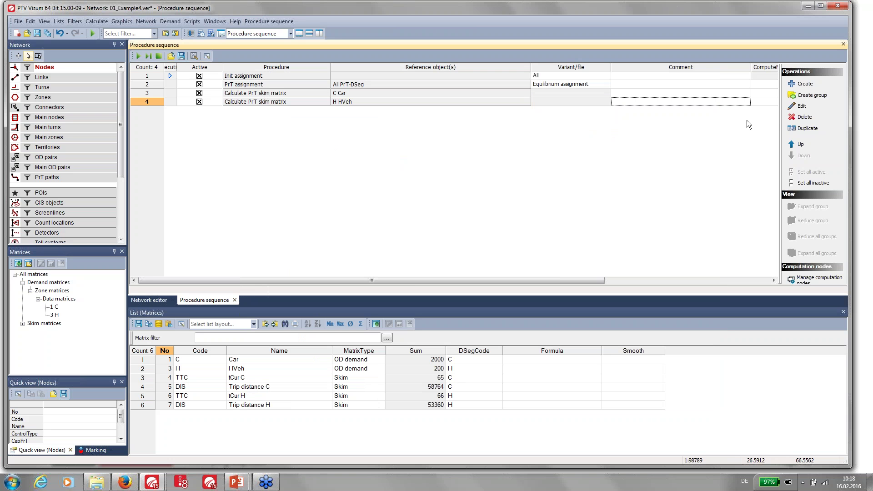
left_click(804, 83)
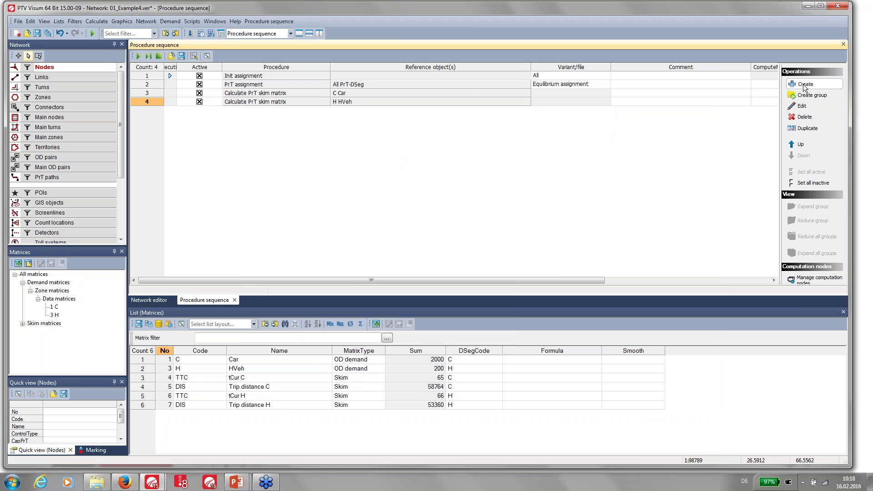
left_click(377, 237)
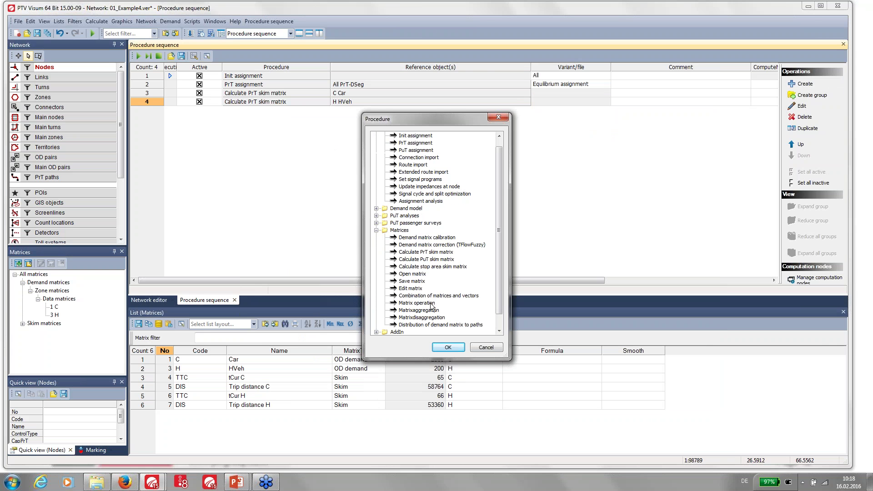
left_click(430, 296)
double_click(430, 296)
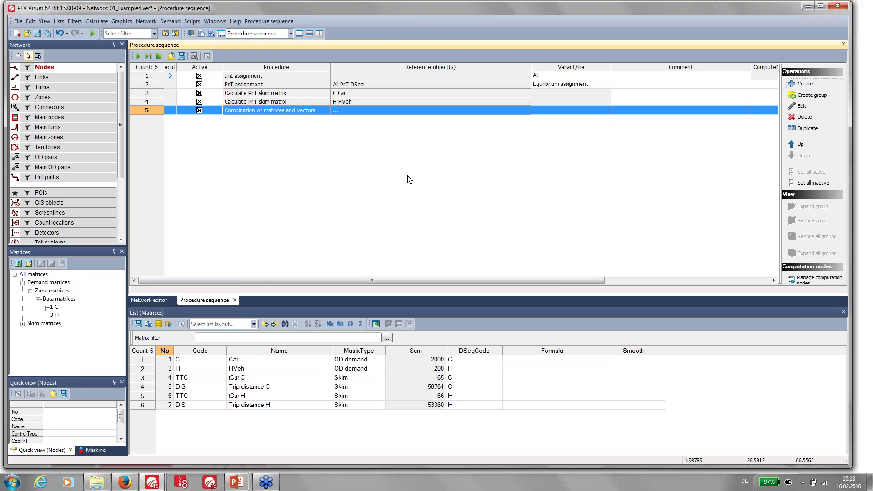
Insert a ForEach loop over matrices with variable name M and explanatory comments into the new procedure's formula.
left_click(345, 110)
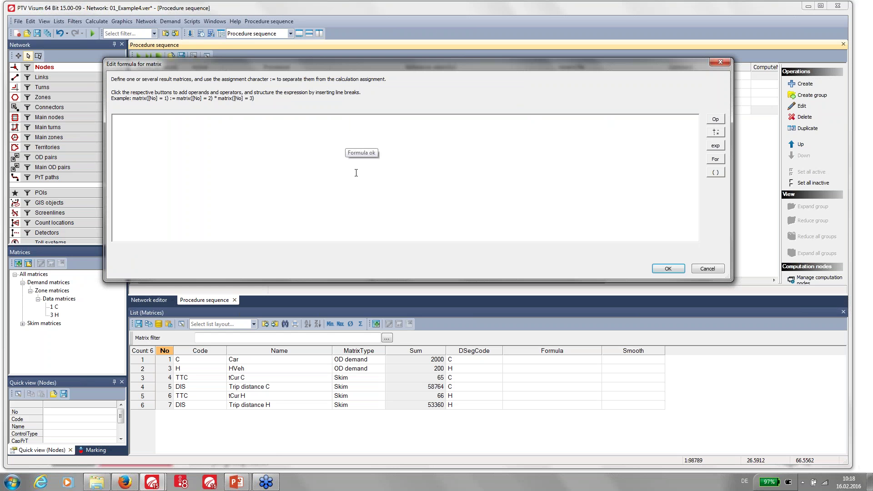
left_click(715, 159)
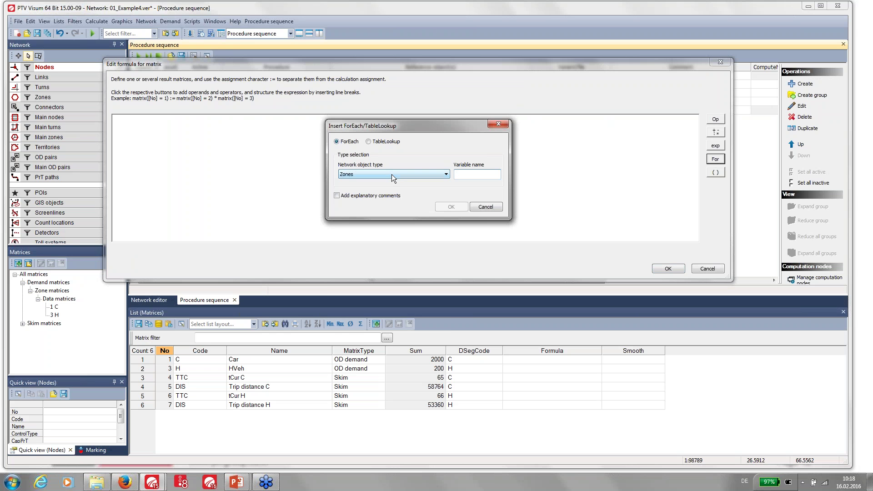
left_click(391, 174)
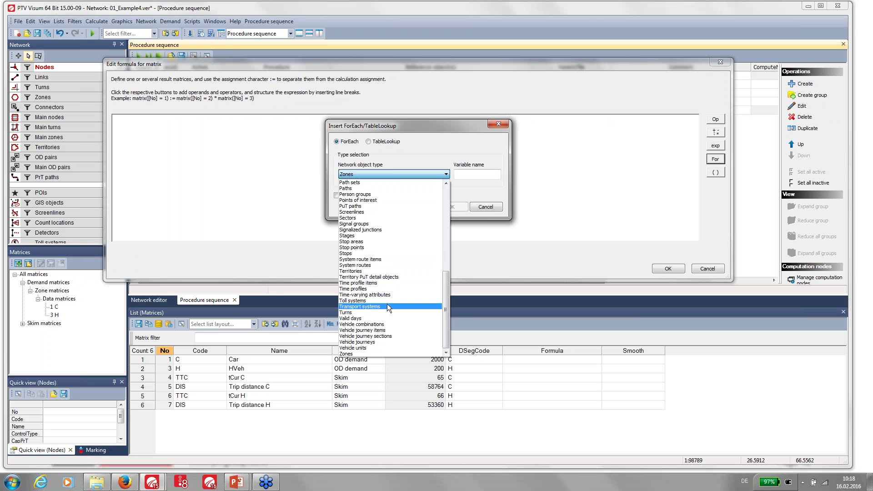
scroll(386, 298, "up", 6)
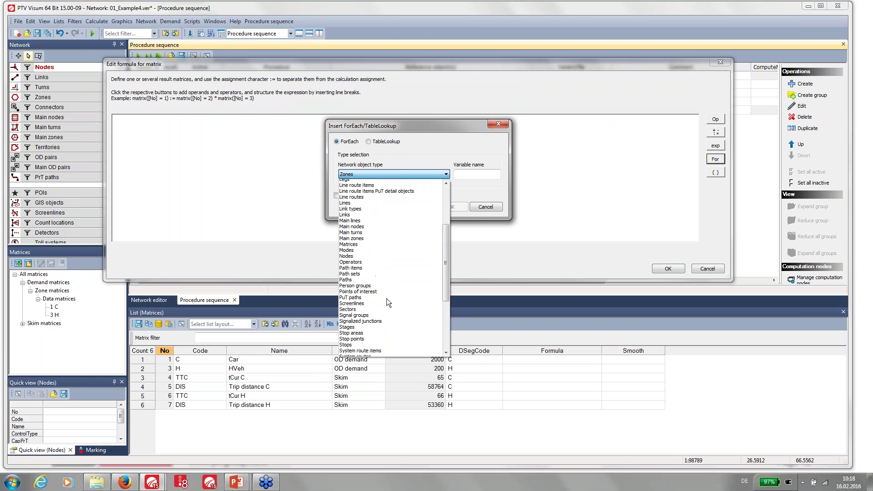
left_click(386, 260)
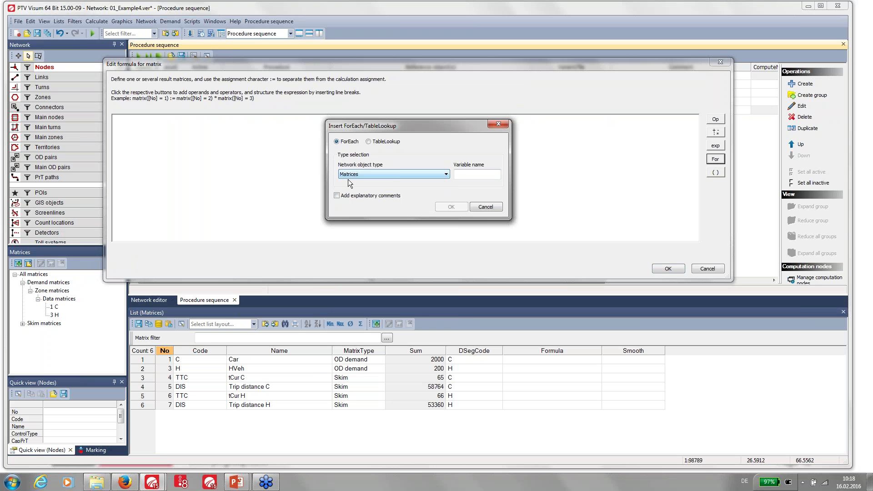
left_click(473, 174)
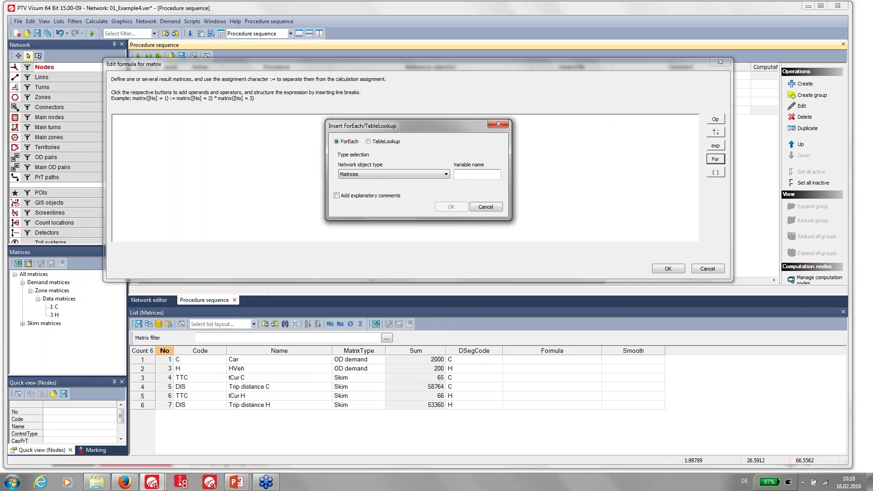
type("M")
left_click(351, 196)
left_click(441, 206)
left_click(192, 119)
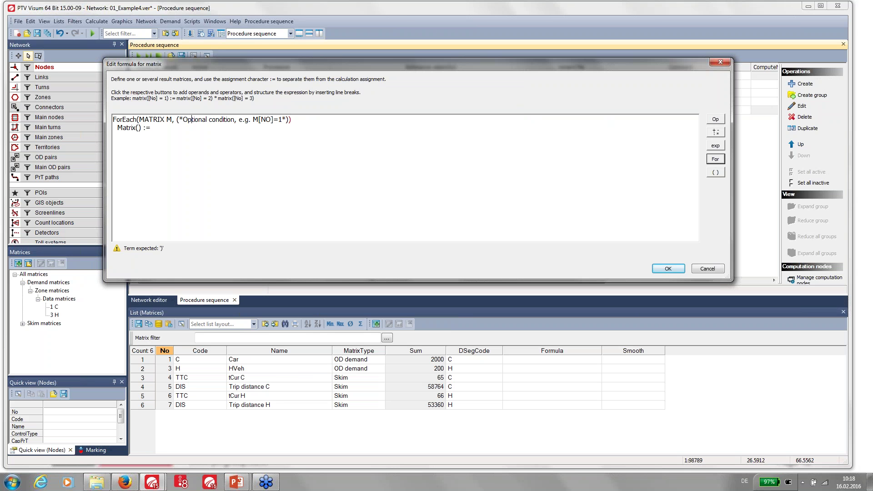
mouse_move(145, 120)
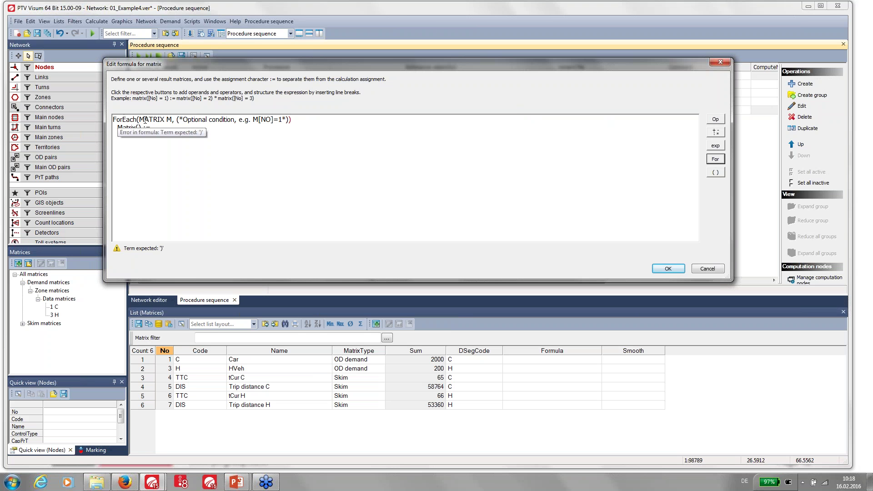
Replace the optional condition comment in the ForEach loop with the condition M[MATRIXTYPE]=4.
left_click(175, 119)
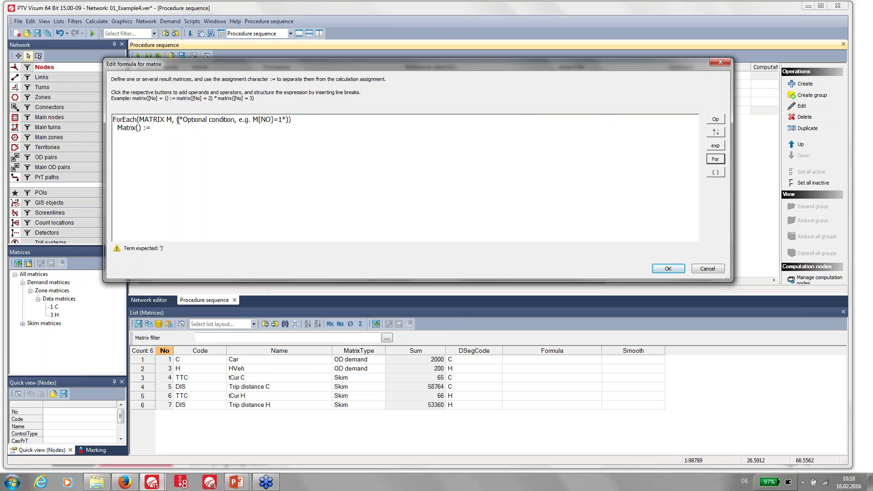
left_click_drag(178, 121, 289, 120)
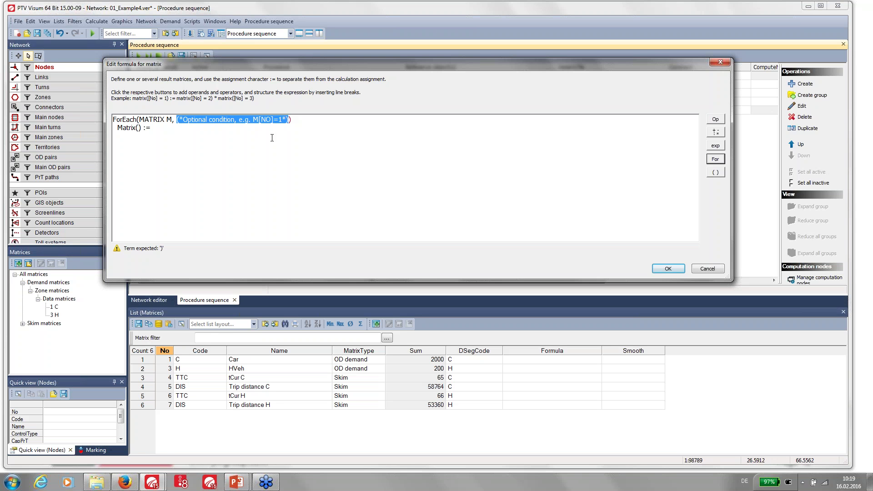
left_click(267, 125)
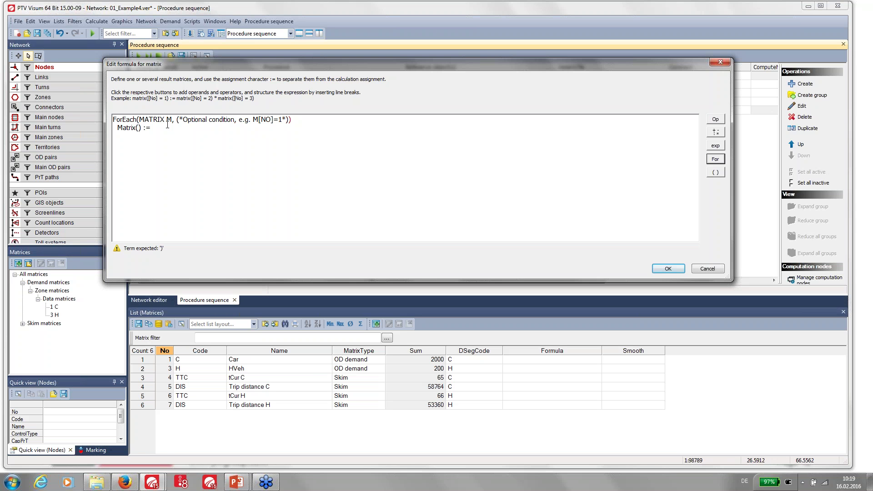
left_click_drag(177, 119, 251, 119)
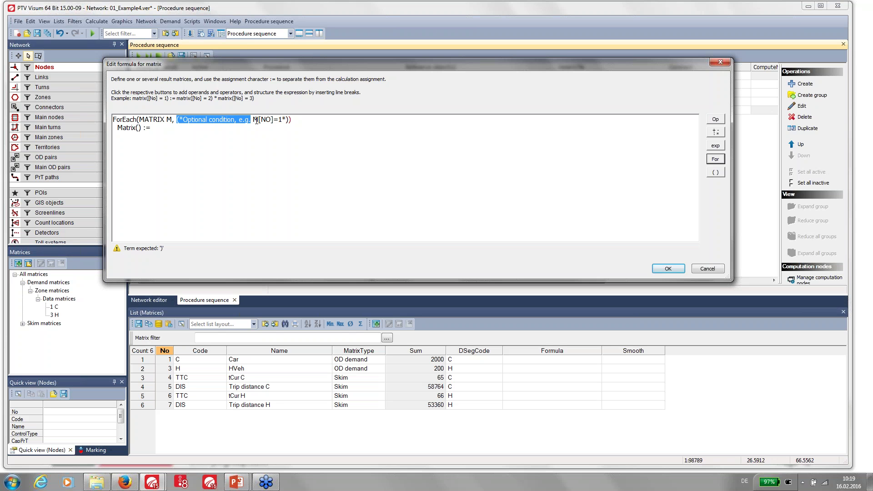
key("Delete")
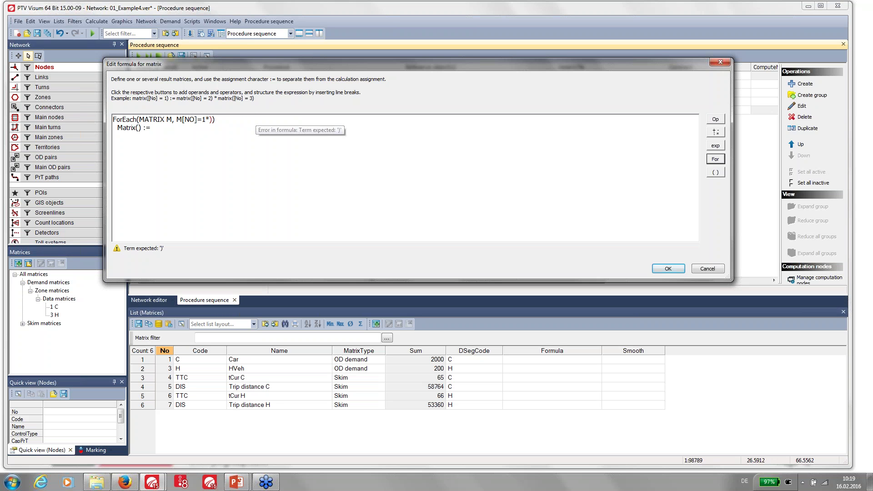
double_click(187, 120)
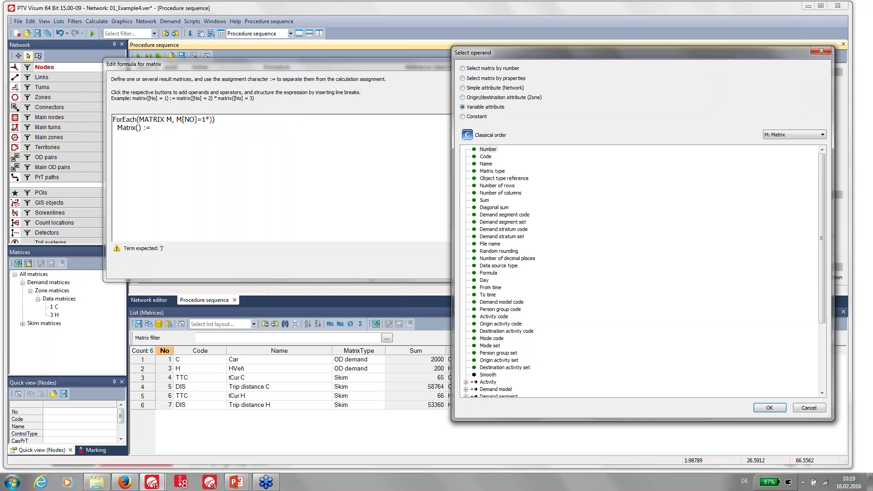
double_click(492, 171)
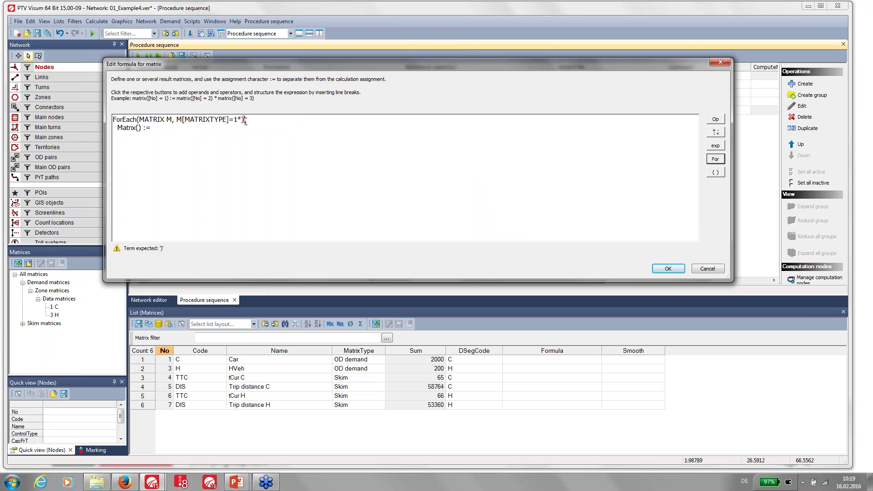
key("BackSpace")
key("BackSpace")
key("BackSpace")
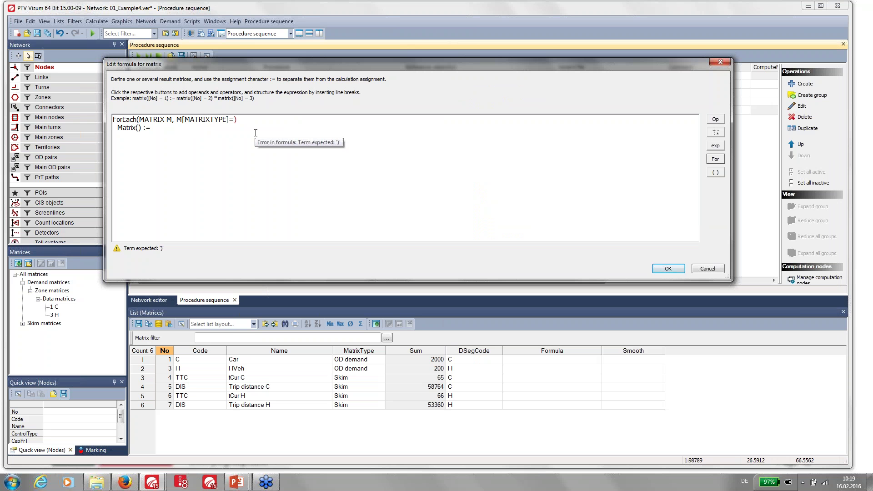
type("4")
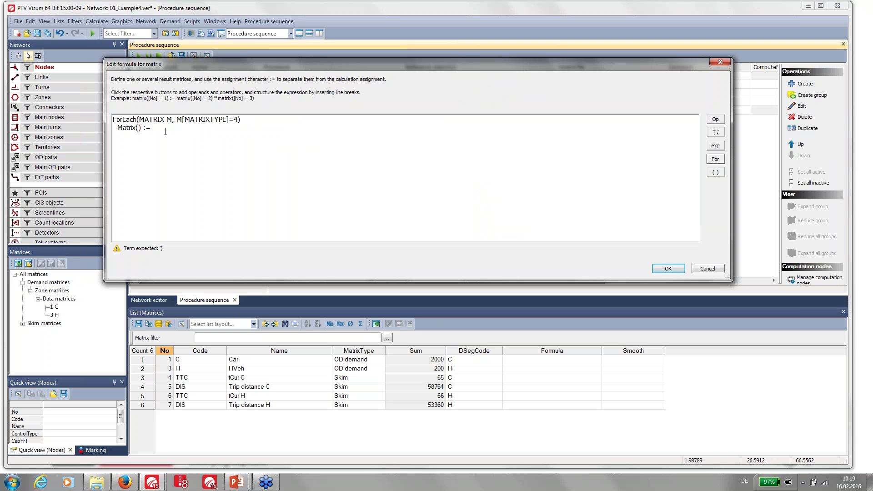
Define the result matrix in the loop by the code condition [CODE]= M[CODE], using the matrix attribute and the loop variable's attribute.
left_click(141, 127)
double_click(140, 128)
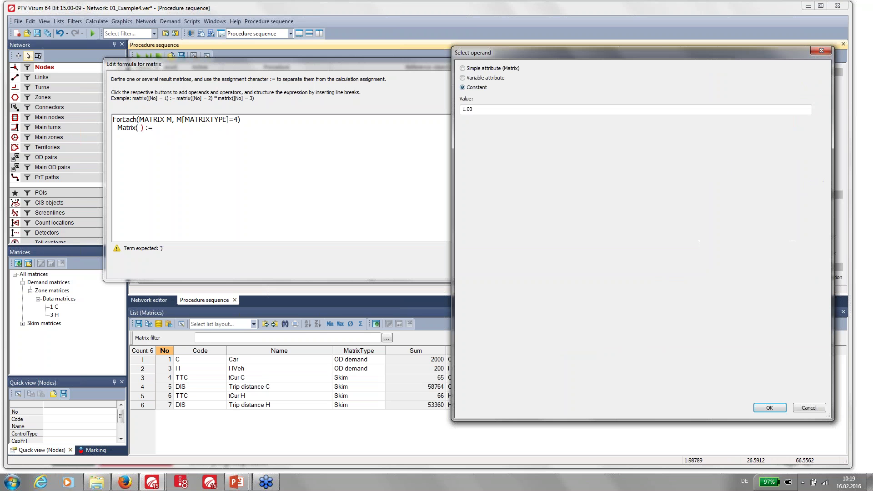
left_click(473, 68)
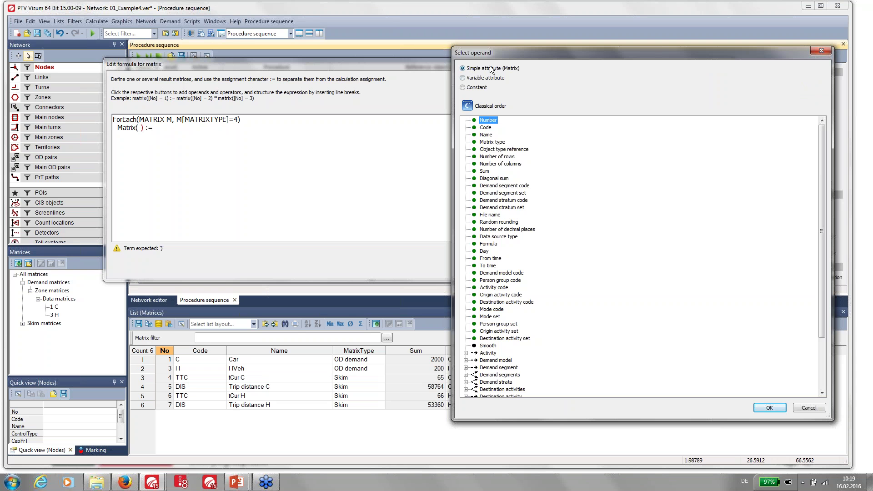
double_click(486, 128)
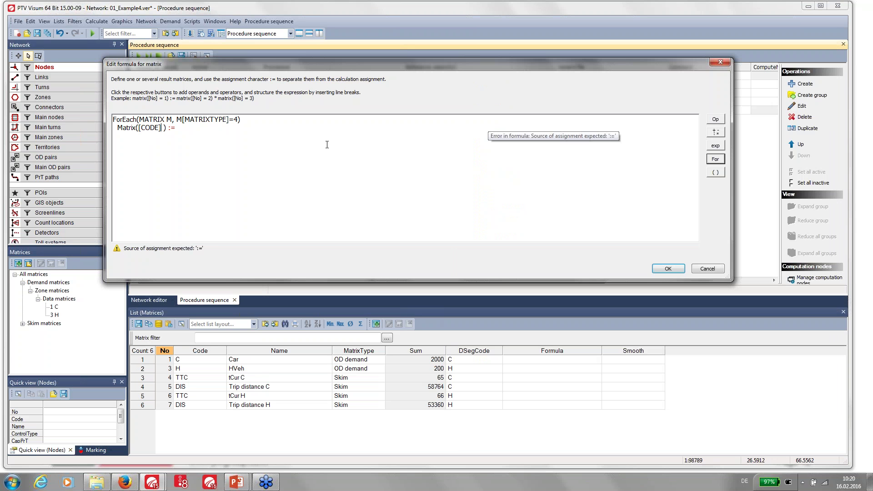
type("=")
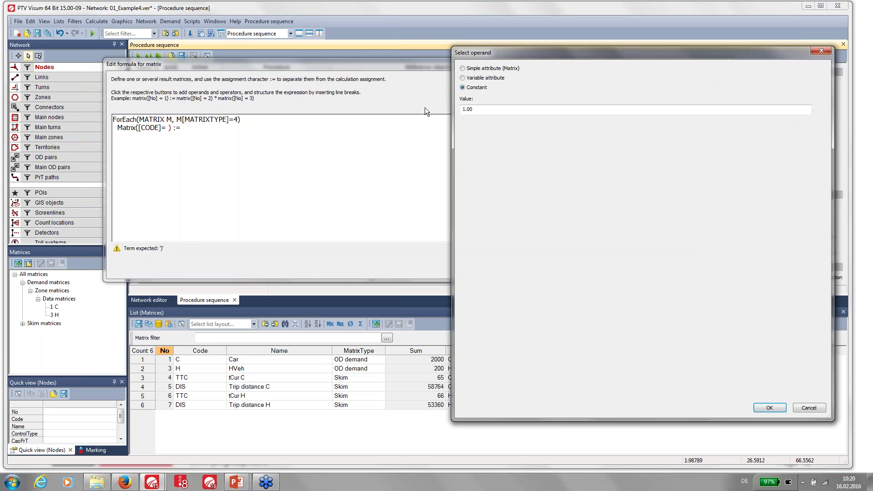
left_click(473, 78)
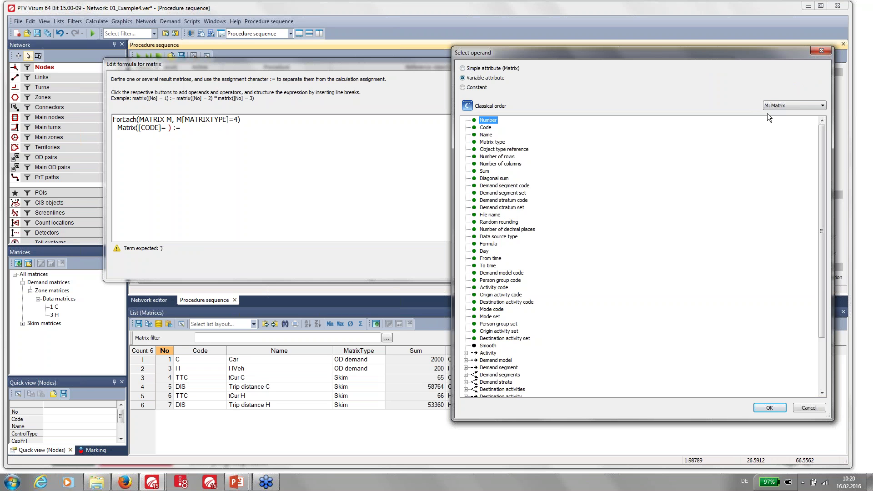
double_click(487, 133)
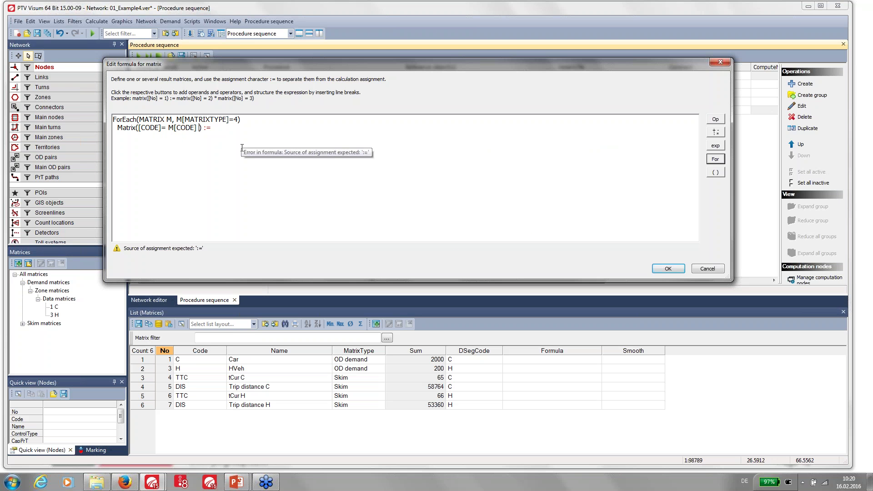
Extend the result matrix selection with the matrix type condition & [MATRIXTYPE] = M[MATRIXTYPE].
type("&")
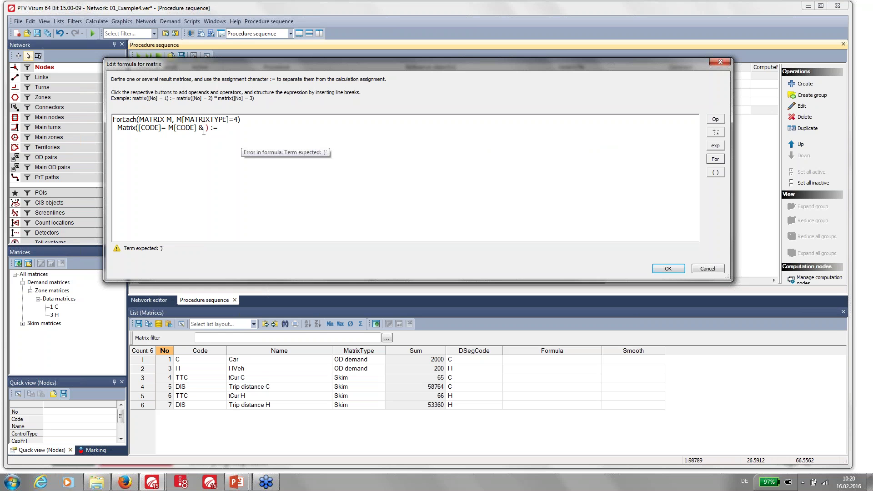
key("ctrl+o")
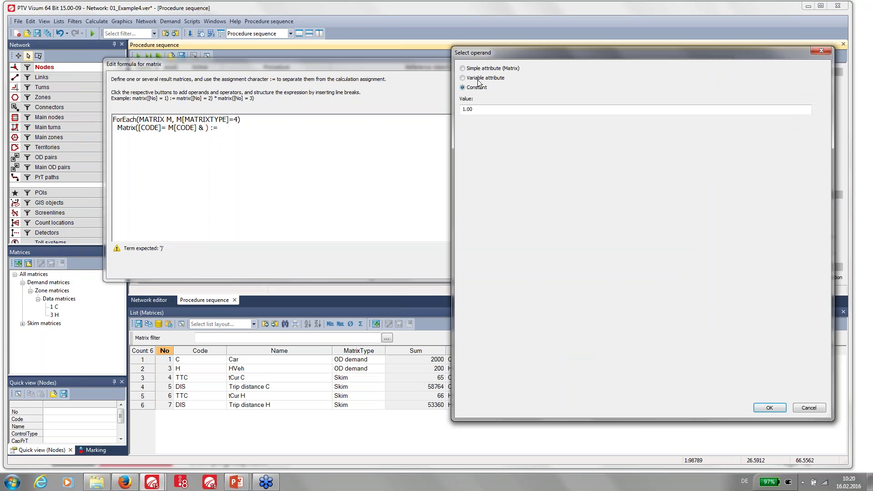
left_click(477, 68)
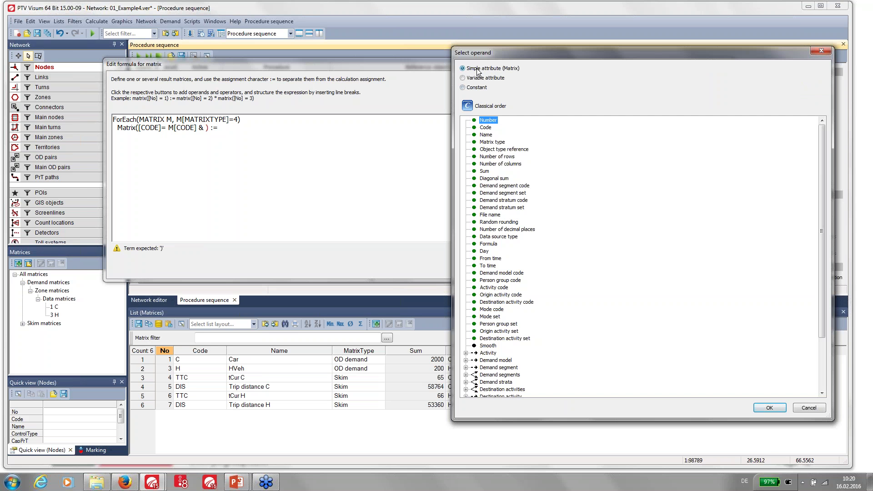
double_click(492, 141)
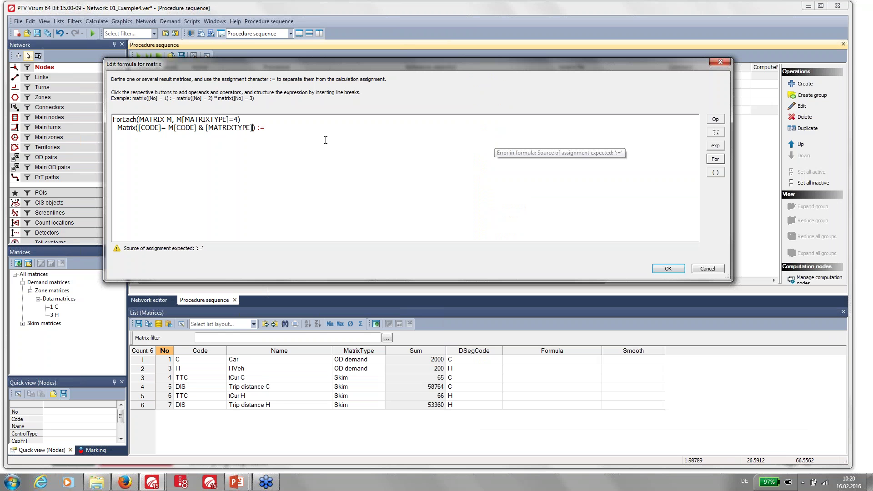
type("= ")
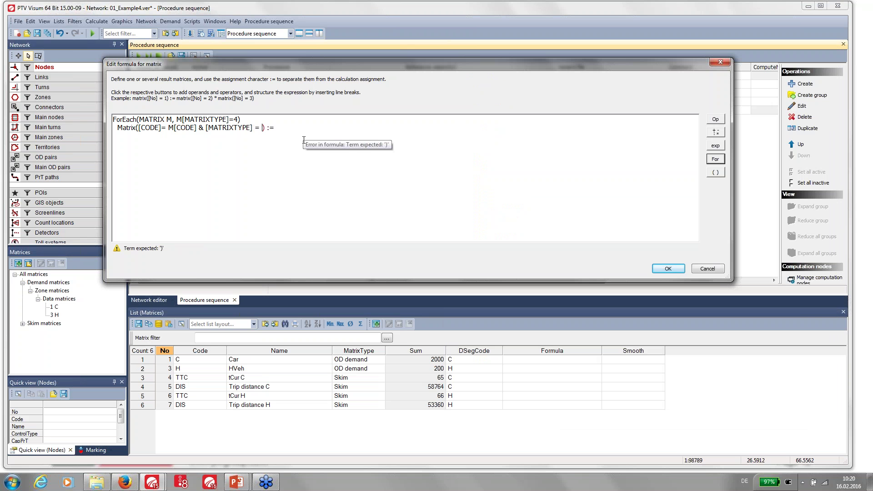
type("M")
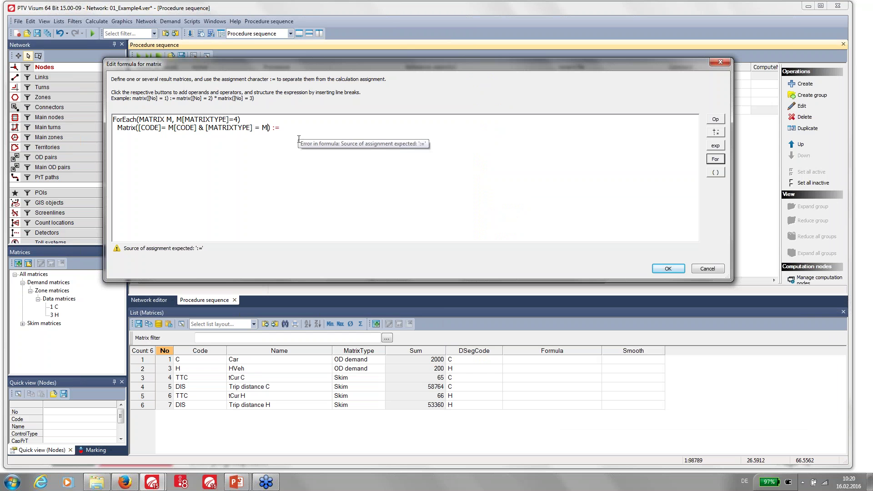
type("[]")
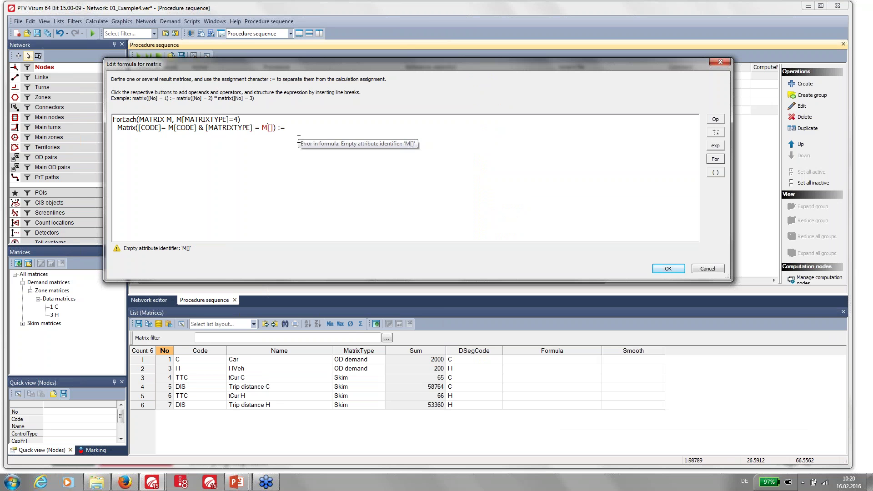
left_click(270, 127)
double_click(270, 128)
left_click(472, 78)
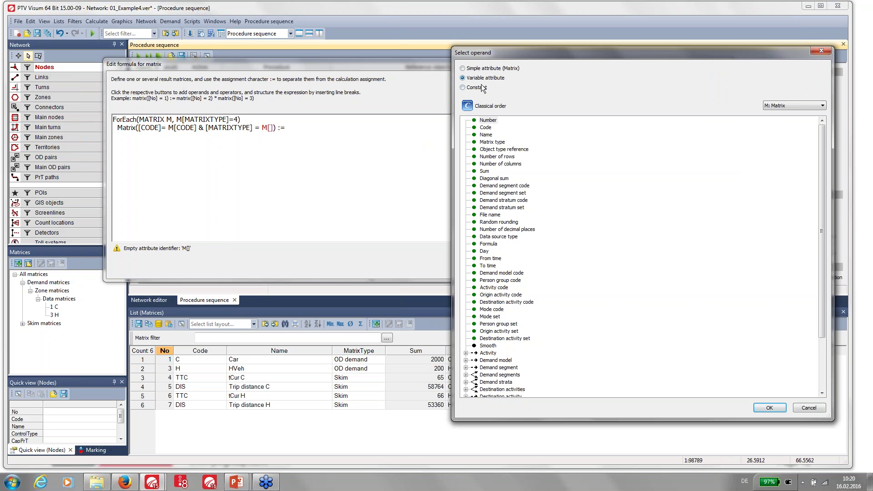
double_click(501, 142)
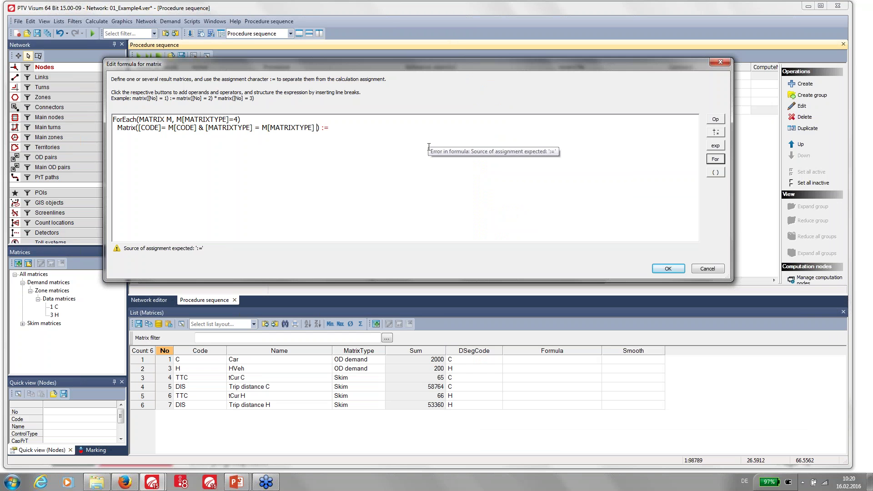
Extend the result matrix selection with the demand segment code condition & [DSEGCODE]=M[DSEGCODE].
type("&")
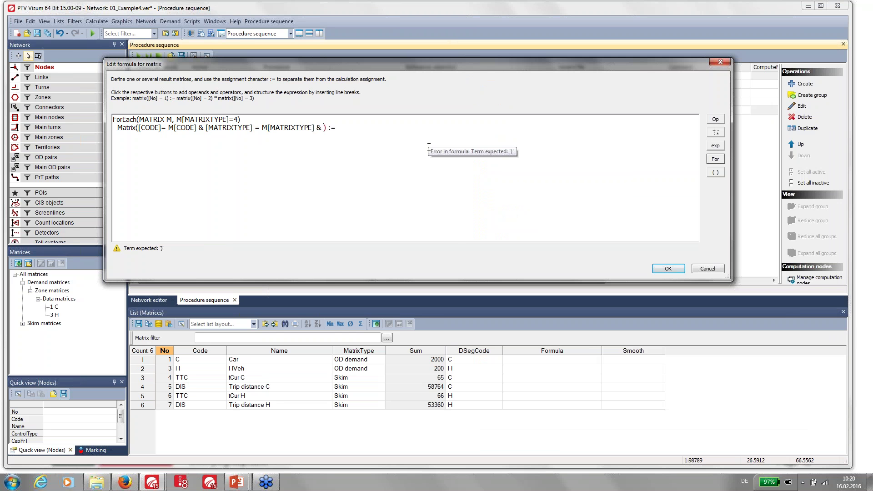
double_click(326, 129)
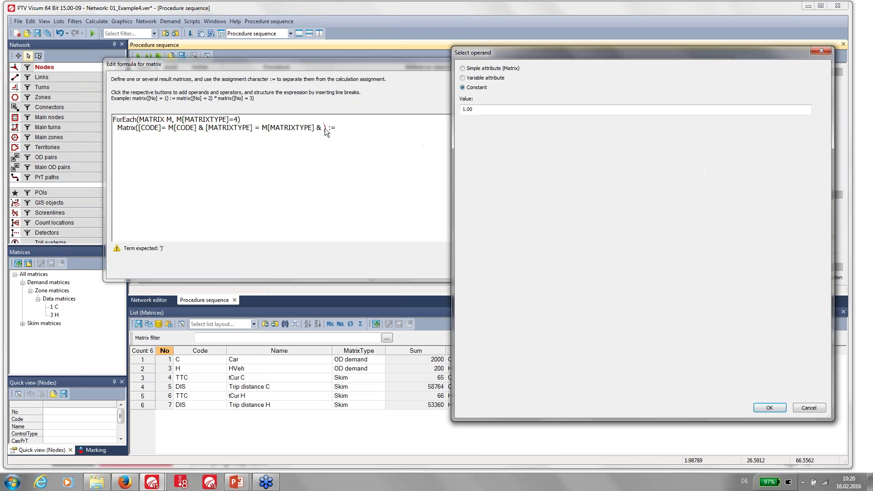
left_click(473, 68)
double_click(495, 185)
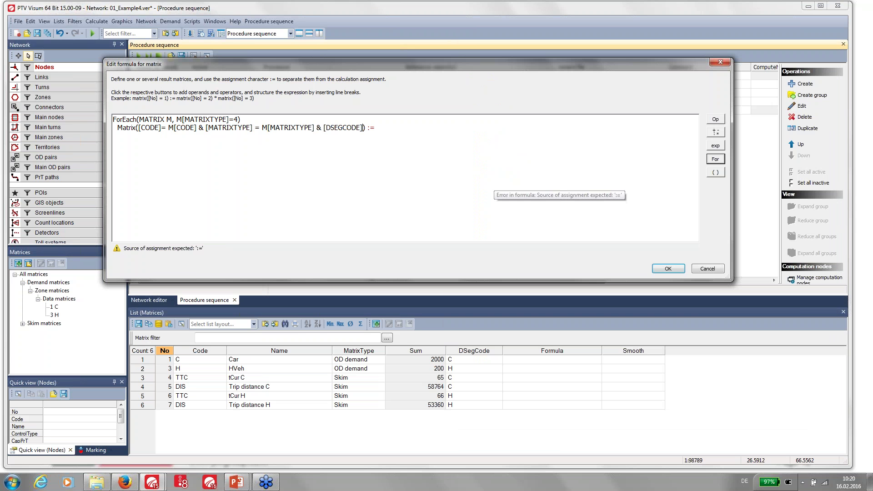
type("=")
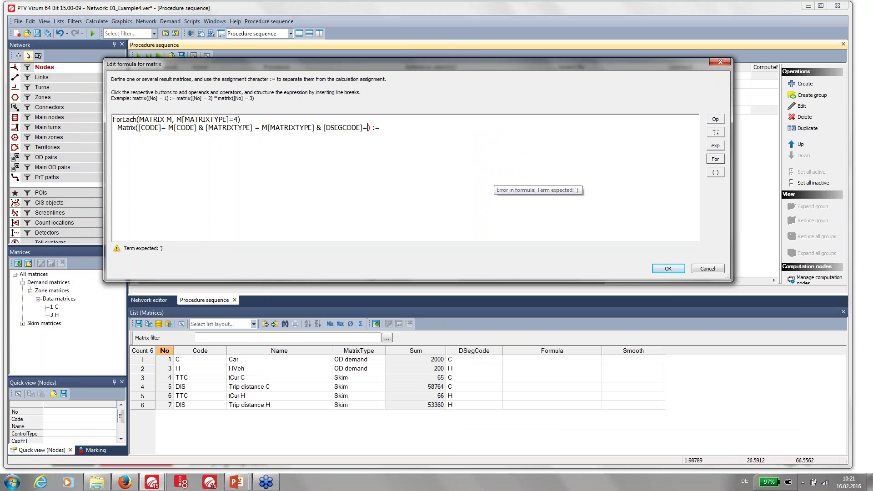
type("M[]")
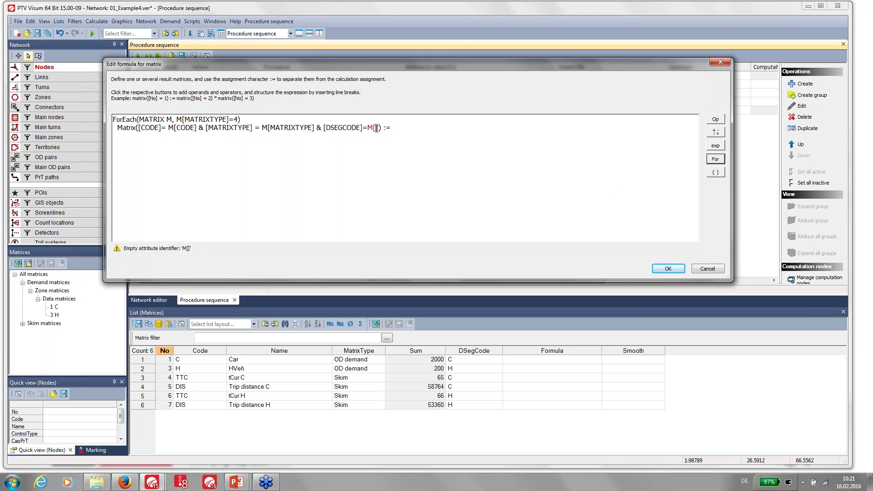
left_click(716, 120)
double_click(500, 185)
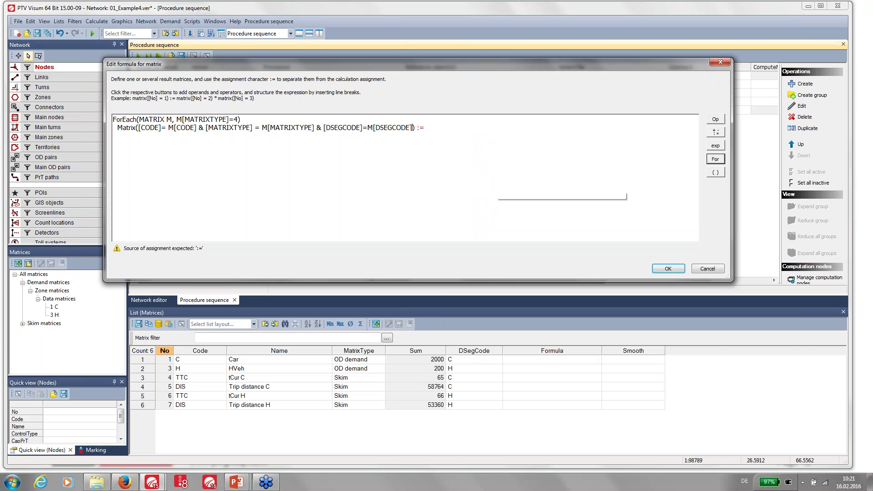
Extend the result matrix selection with the user-defined attribute condition & [SMOOTH] = "avg".
type("& ")
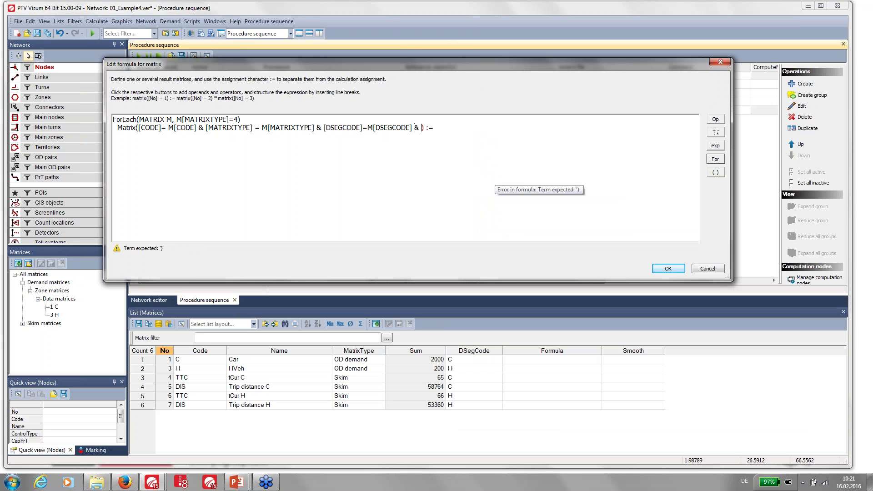
type("[")
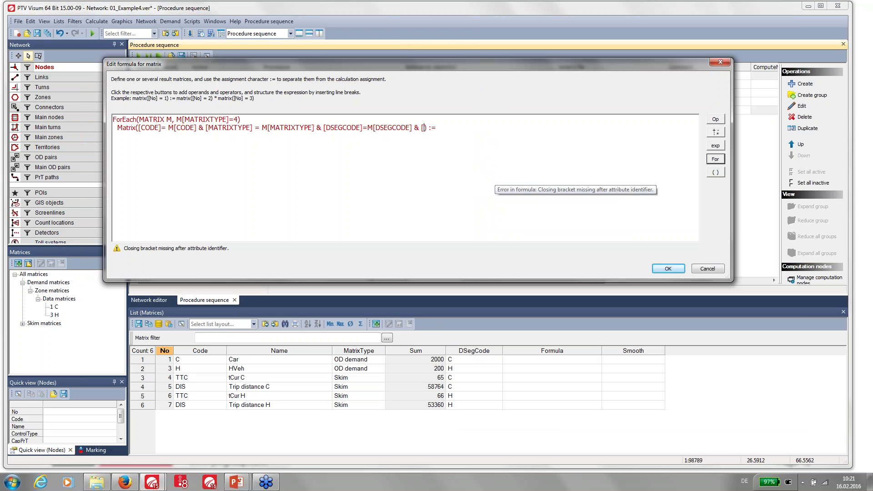
type("]")
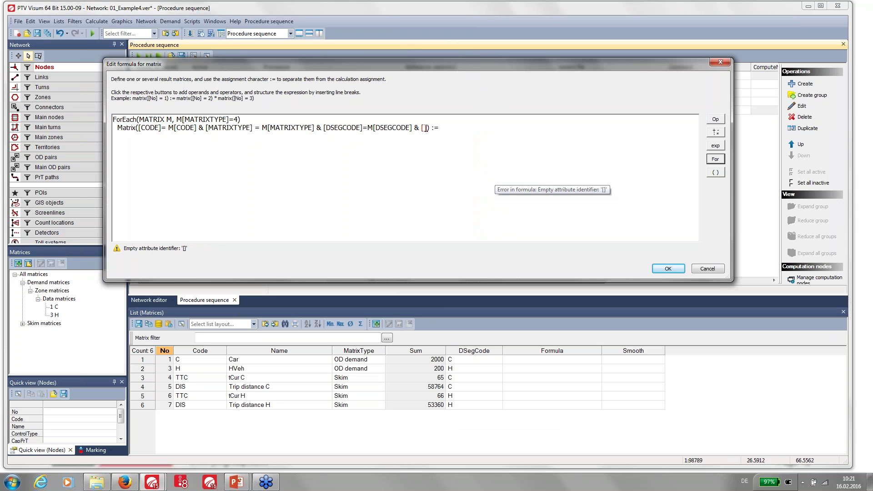
double_click(425, 128)
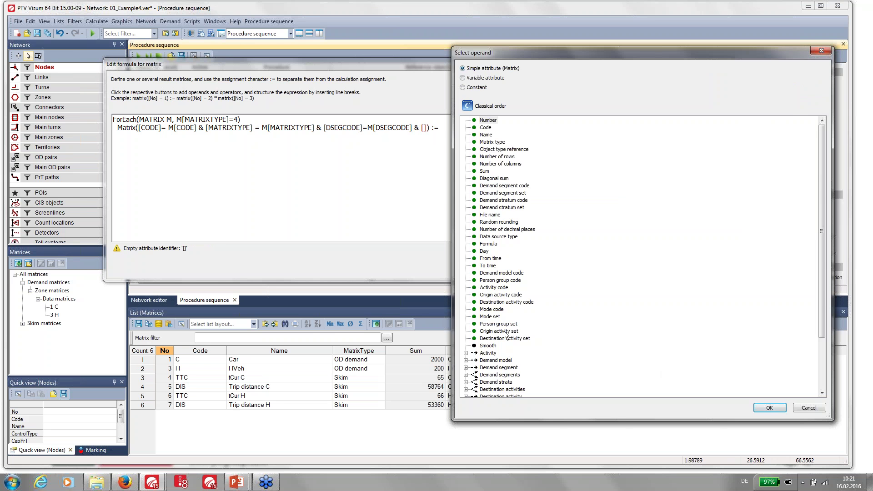
double_click(488, 345)
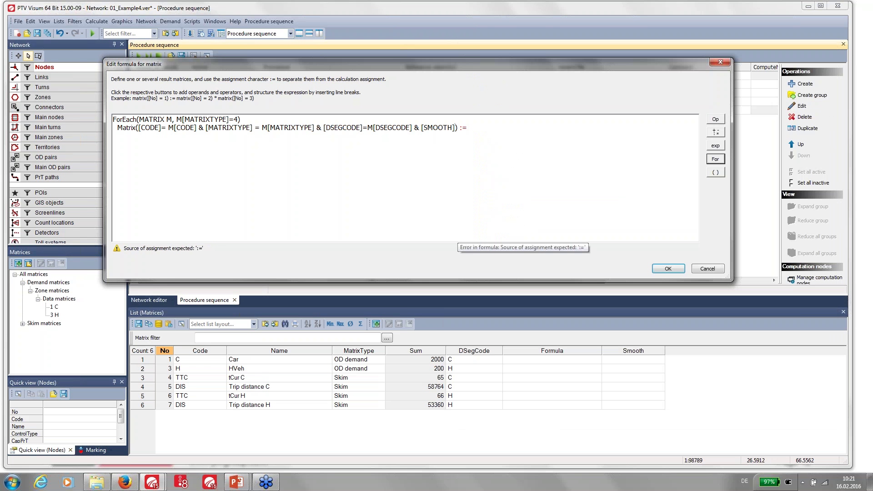
type("= ")
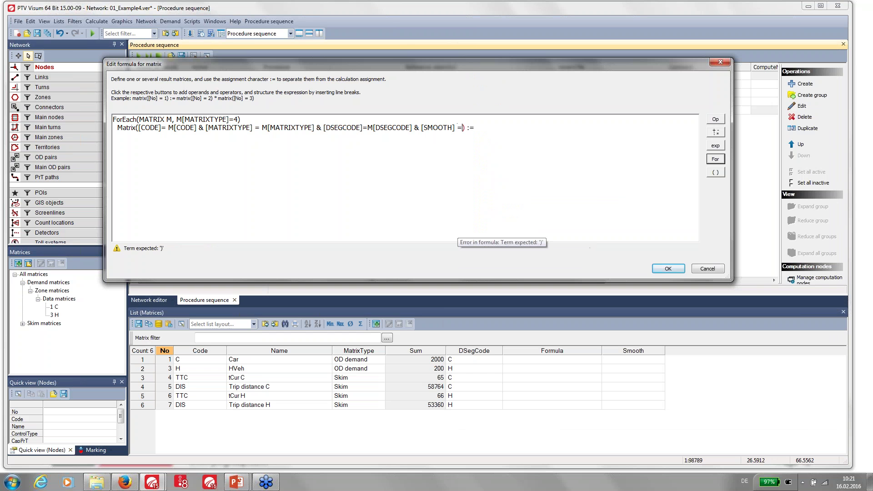
type("\"")
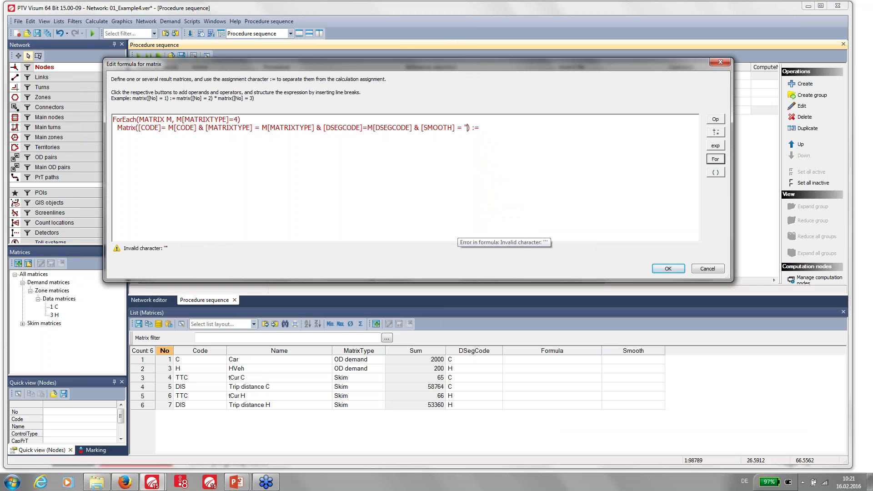
type("avg\"")
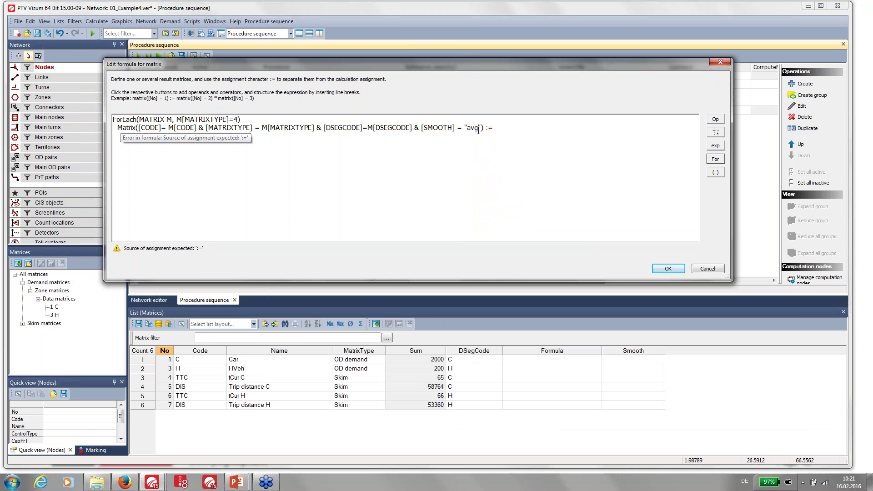
Assign the loop variable M as the source of the result matrix and accept the formula.
left_click(504, 128)
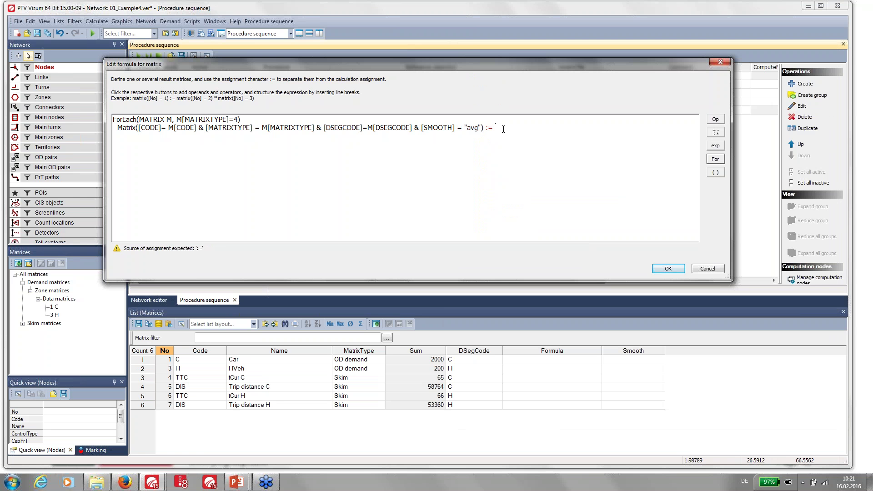
type("M")
left_click(667, 269)
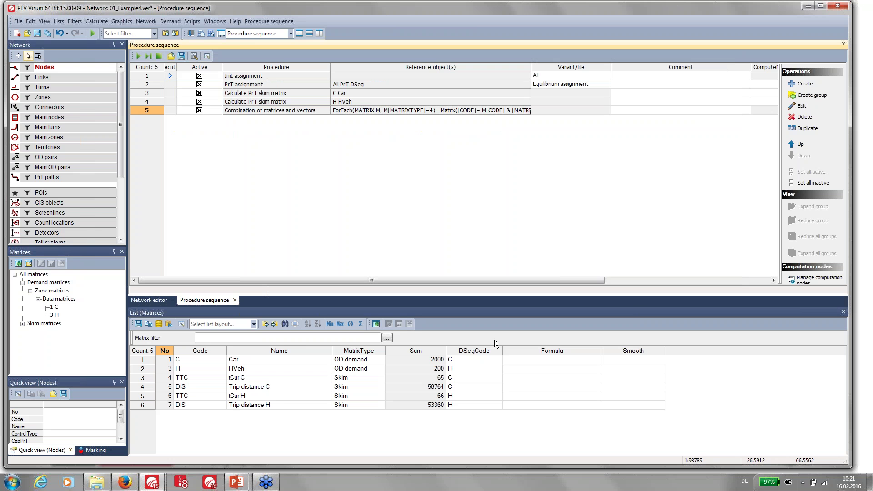
Execute only the combination of matrices and vectors procedure and enlarge the matrix list.
right_click(174, 108)
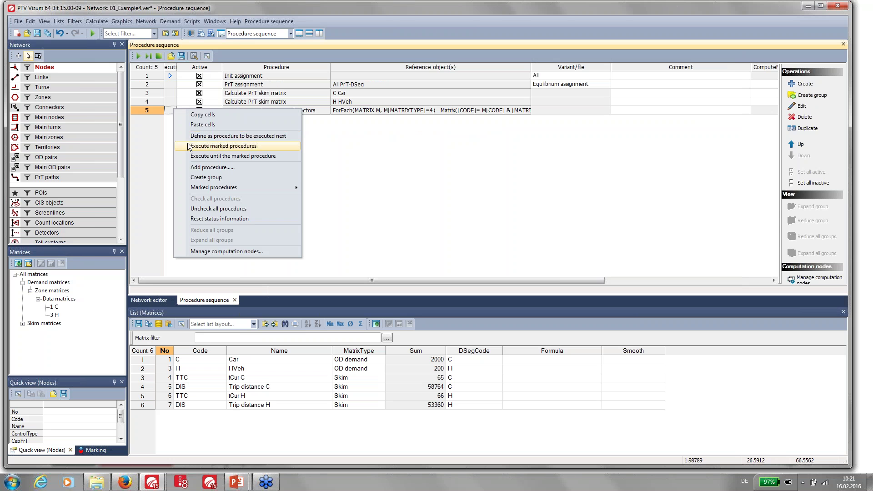
left_click(189, 147)
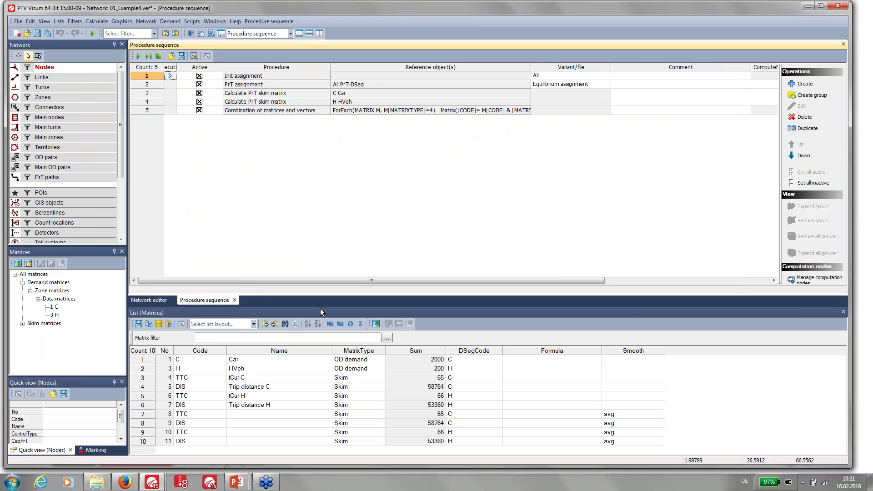
left_click_drag(321, 309, 320, 245)
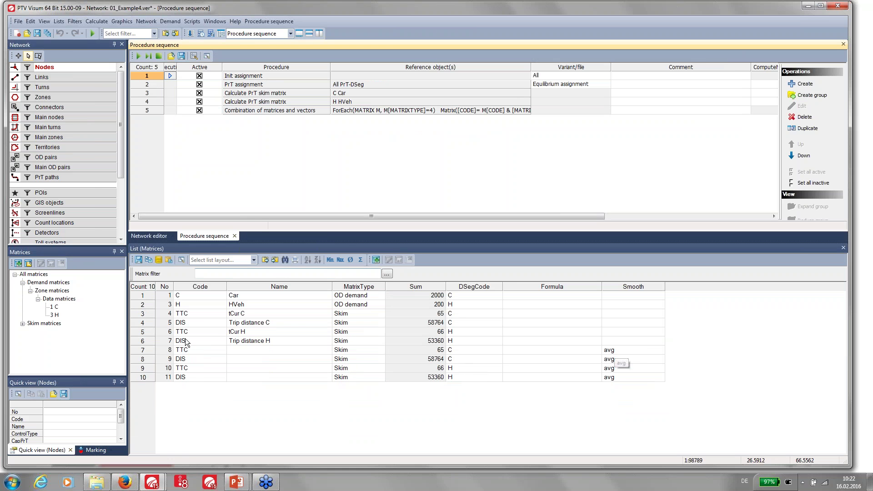
Initialize the four unnamed skim matrices, numbers 8 to 11.
left_click(236, 350)
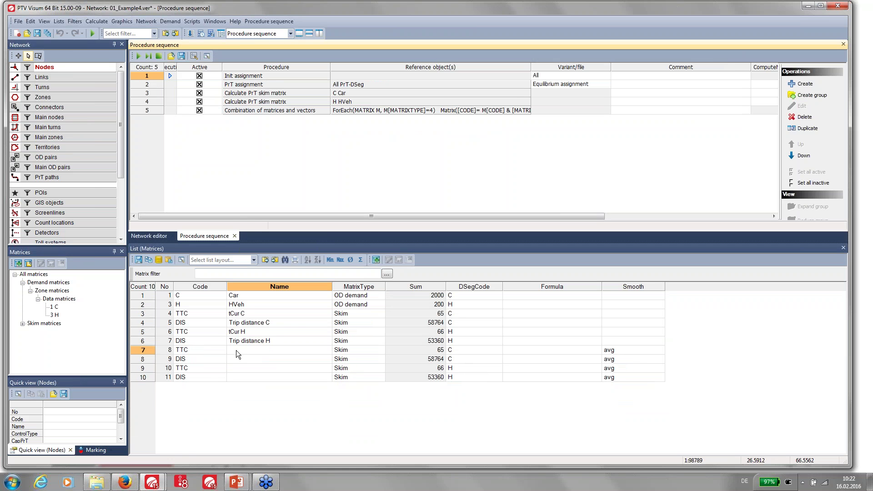
left_click(238, 374, "shift")
right_click(239, 376)
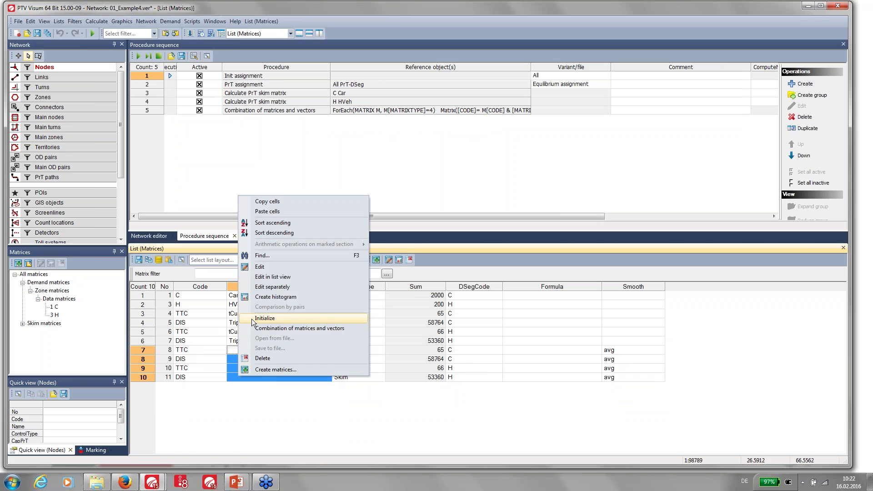
left_click(252, 319)
Execute the combination of matrices and vectors procedure again to refill the initialized skim matrices.
left_click(158, 118)
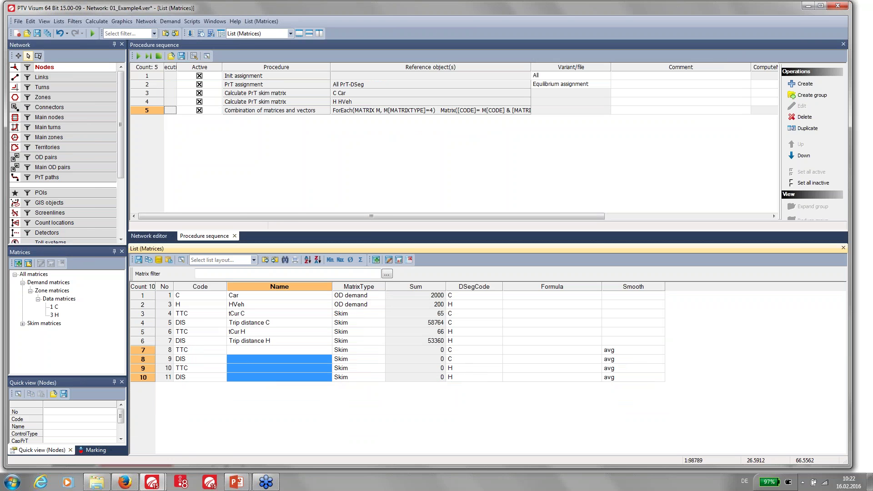
right_click(168, 110)
left_click(176, 149)
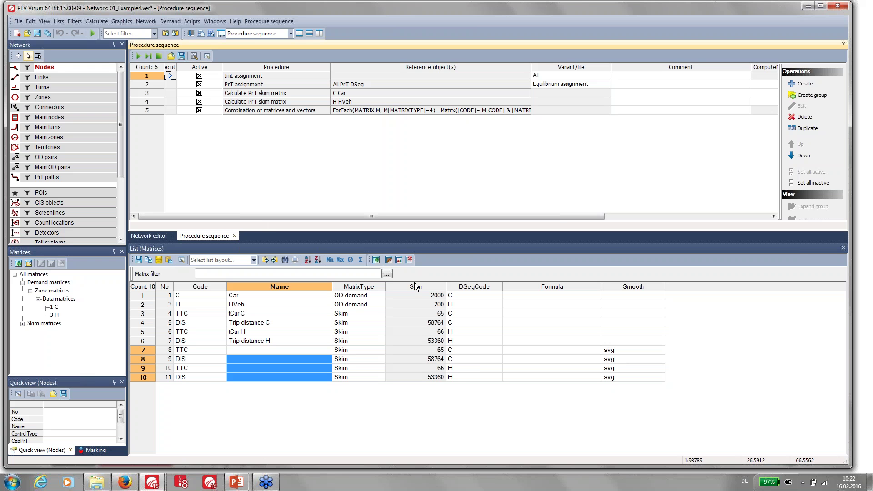
Add another Combination of matrices and vectors procedure after the fifth one and open its formula for editing.
left_click(616, 109)
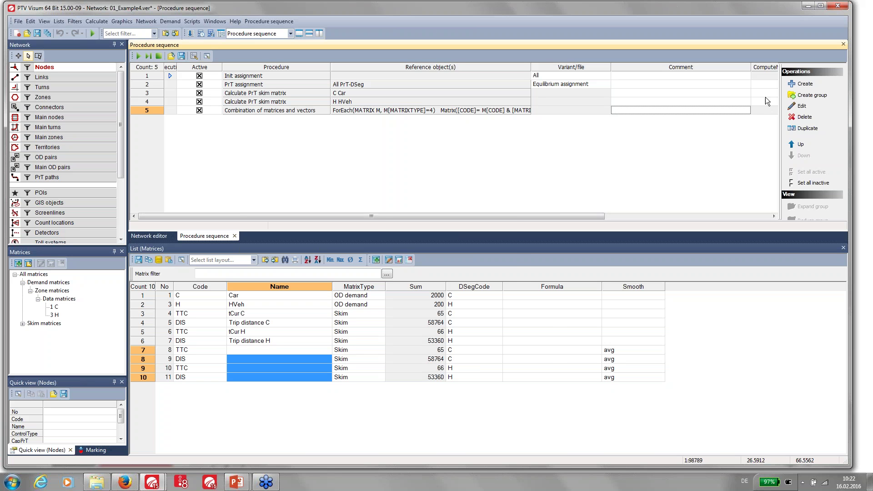
left_click(803, 84)
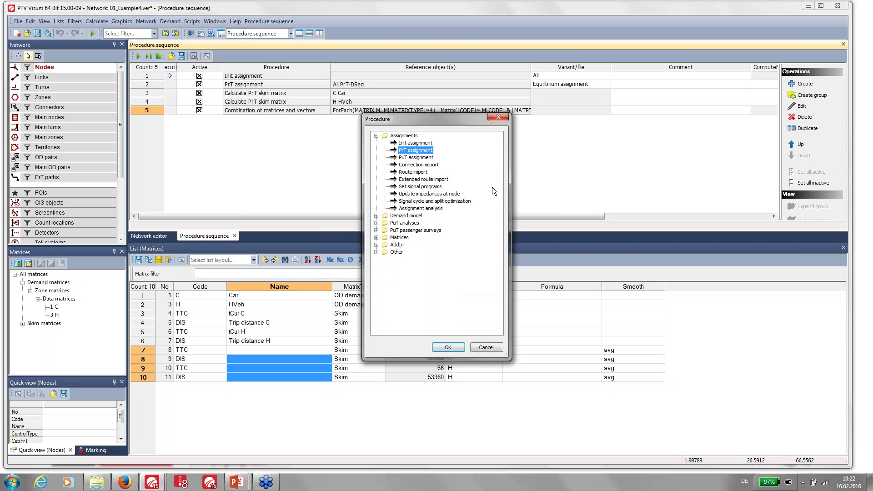
left_click(376, 238)
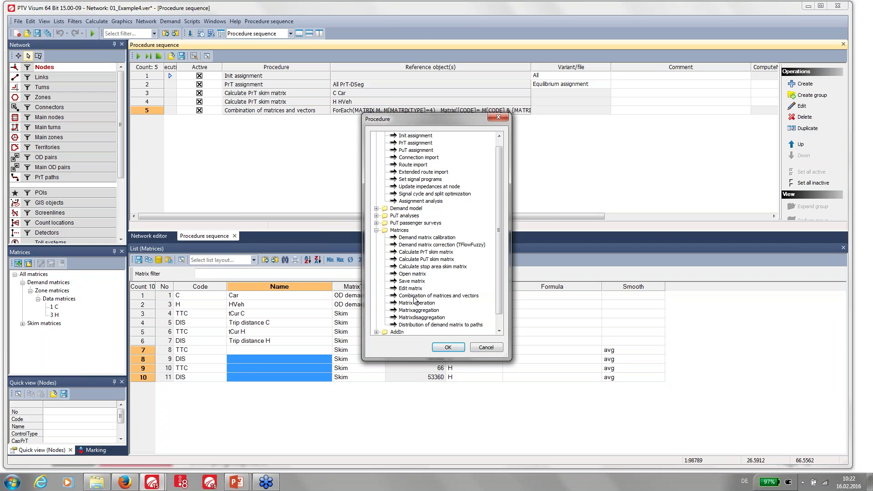
double_click(433, 296)
double_click(372, 120)
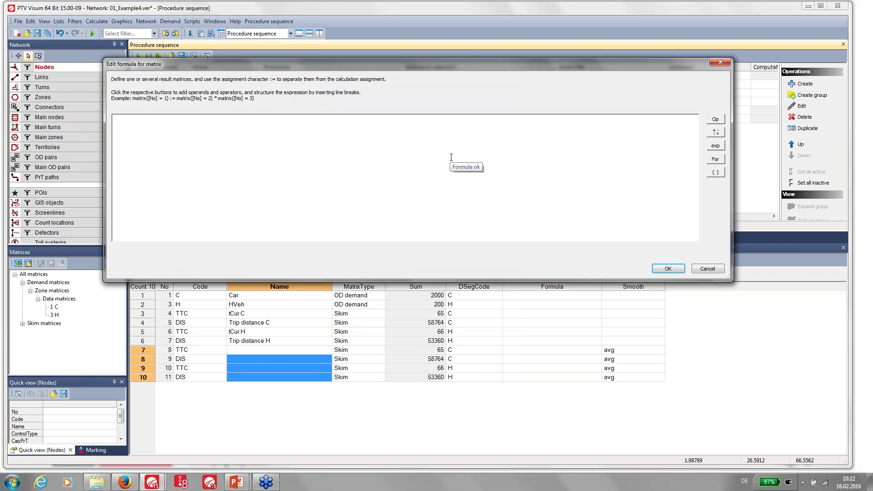
Insert a ForEach loop over Matrices with the variable name M and explanatory comments into the formula.
left_click(716, 158)
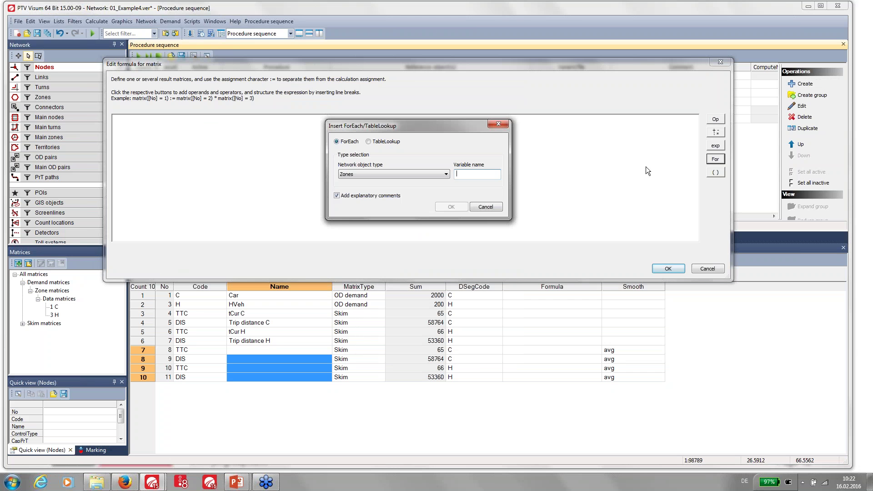
left_click(368, 175)
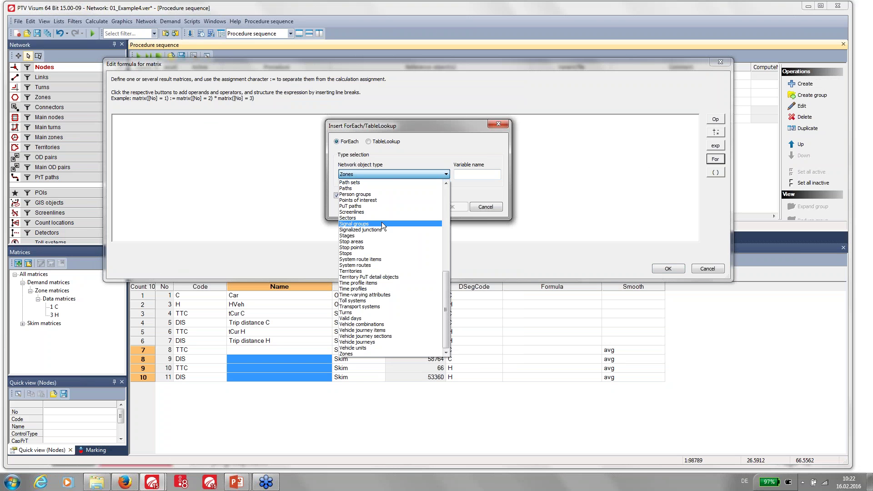
scroll(381, 222, "up", 4)
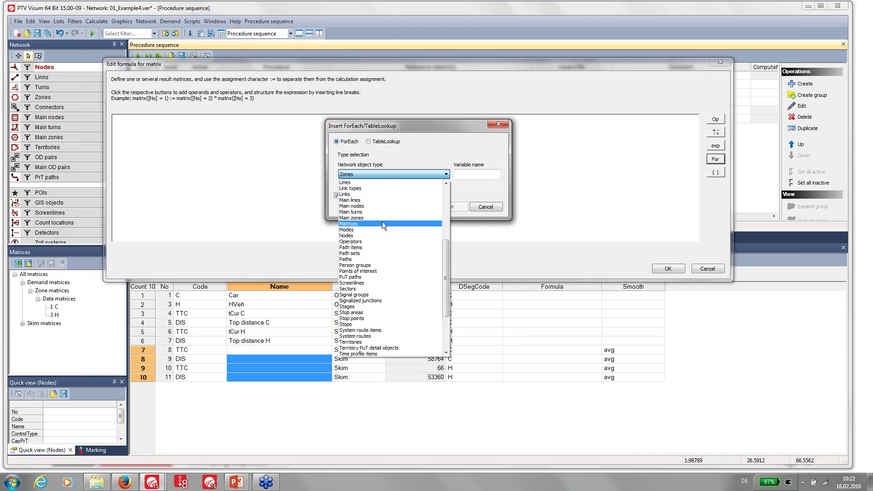
left_click(382, 222)
key("Tab")
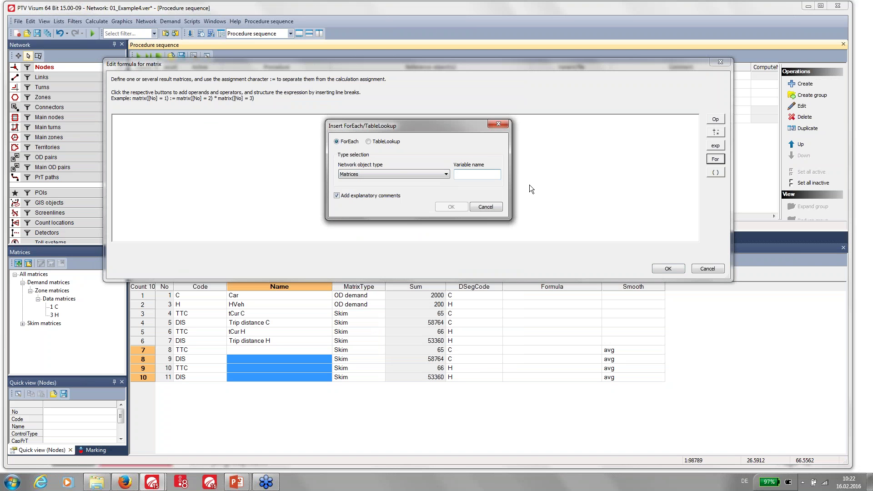
type("M")
left_click(448, 207)
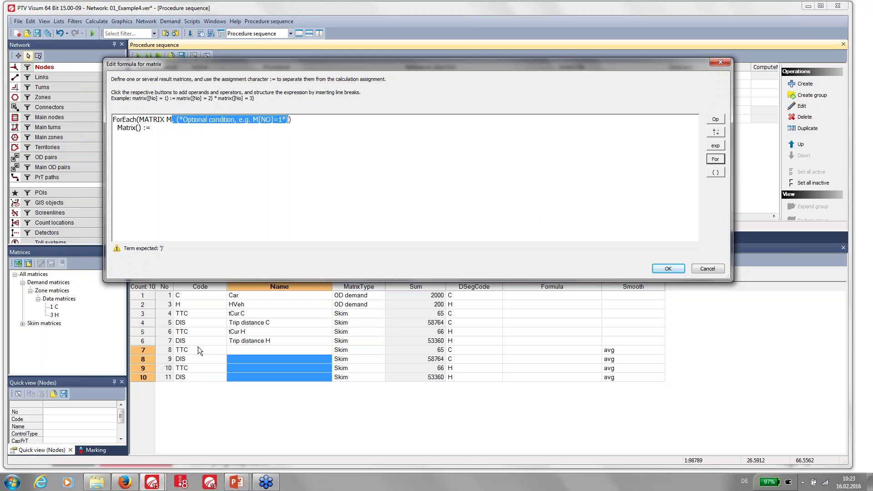
Strip the comment opening from the loop's sample condition and replace its NO attribute with matrix M's Smooth attribute.
left_click(273, 152)
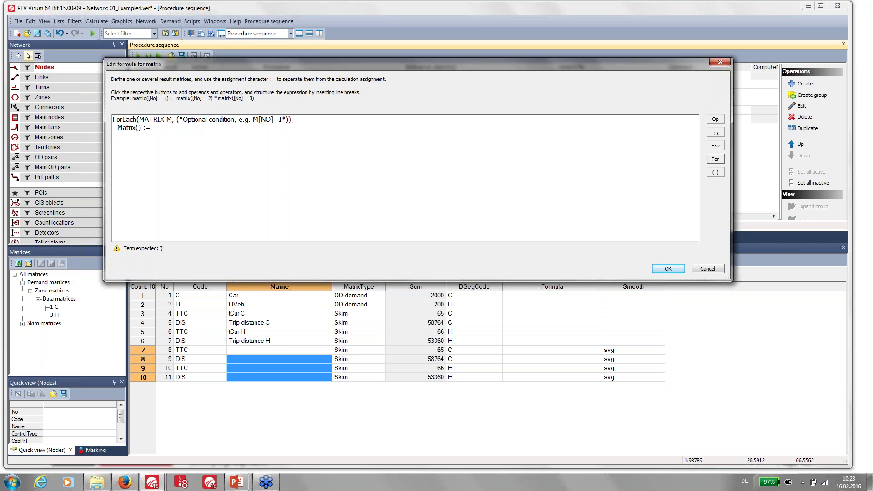
left_click_drag(177, 120, 253, 118)
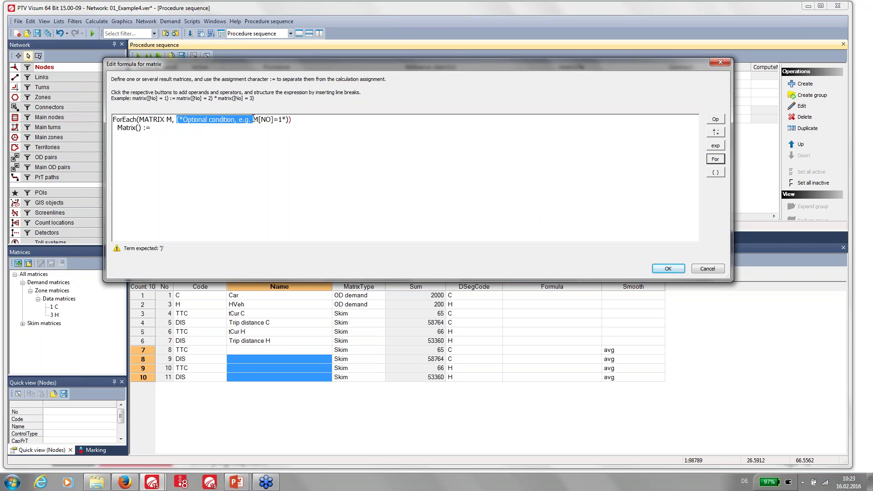
key("Delete")
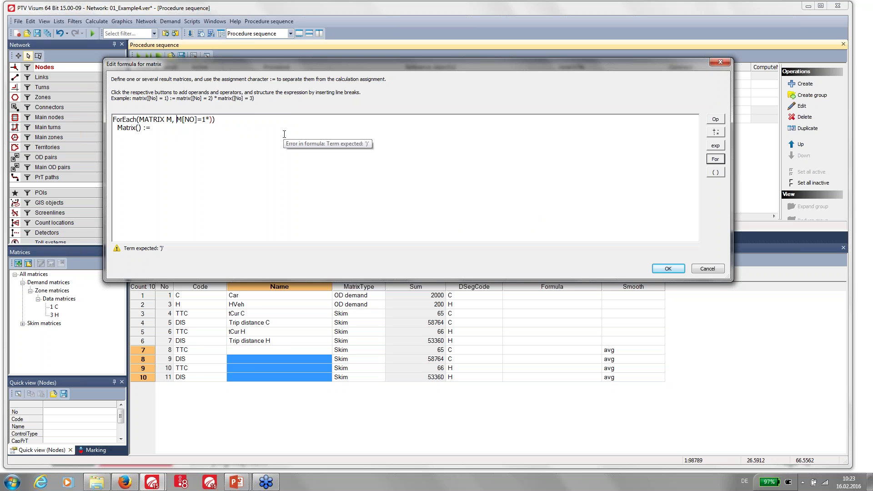
left_click(716, 120)
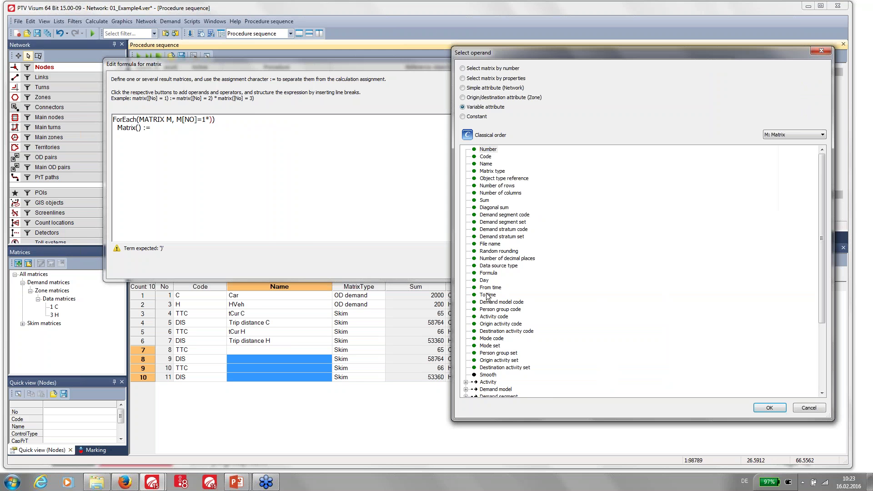
double_click(488, 374)
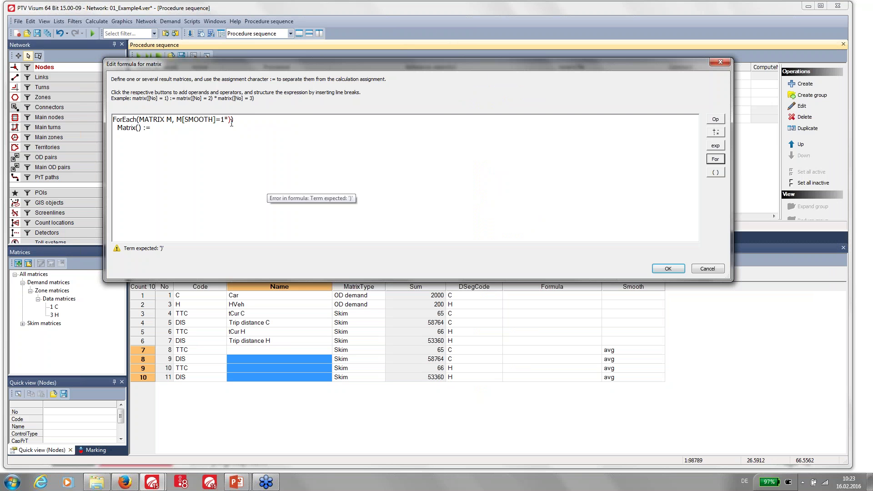
Complete the loop condition as M[SMOOTH]="avg", removing the leftover sample value and comment ending.
left_click(232, 119)
key("BackSpace")
key("BackSpace")
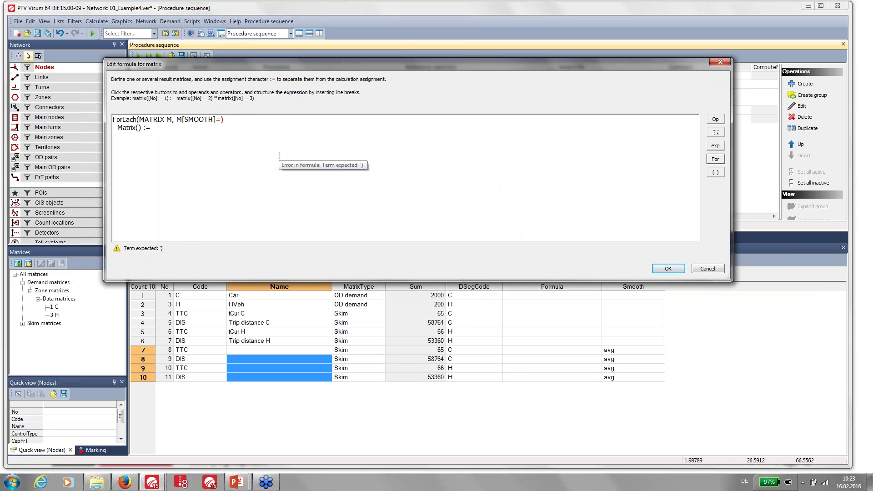
type("\"")
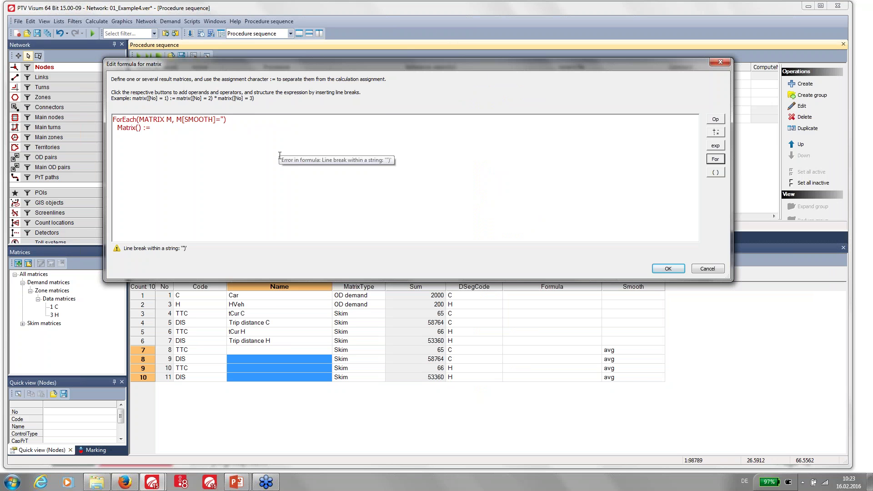
type("avg\"")
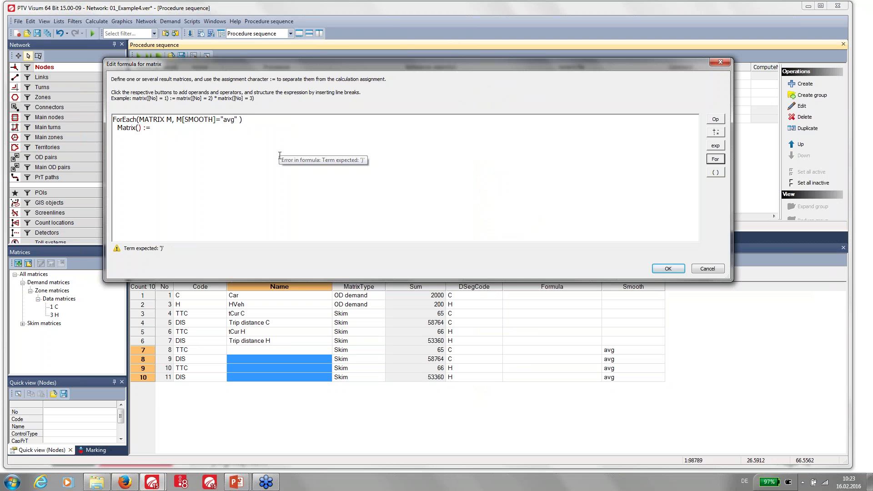
type(" &")
key("BackSpace")
key("BackSpace")
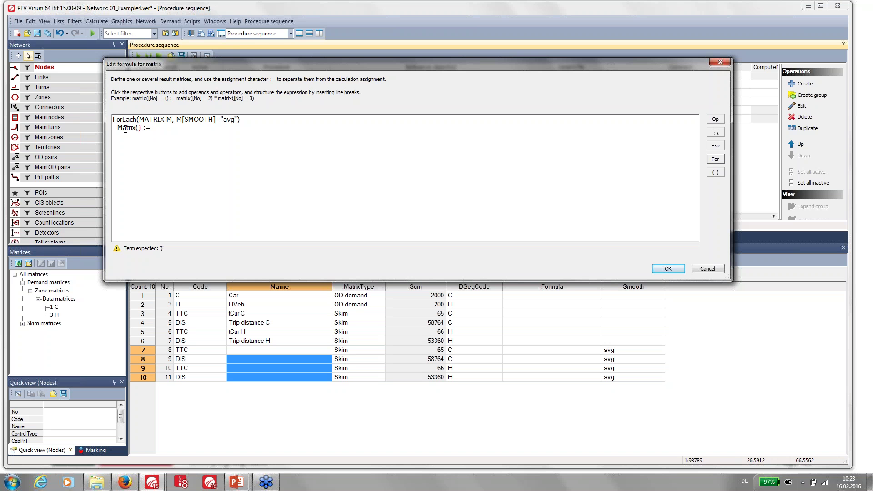
Replace the Matrix() target with M and begin its assignment as M := M * 0.2 +.
left_click_drag(125, 130, 142, 129)
key("Delete")
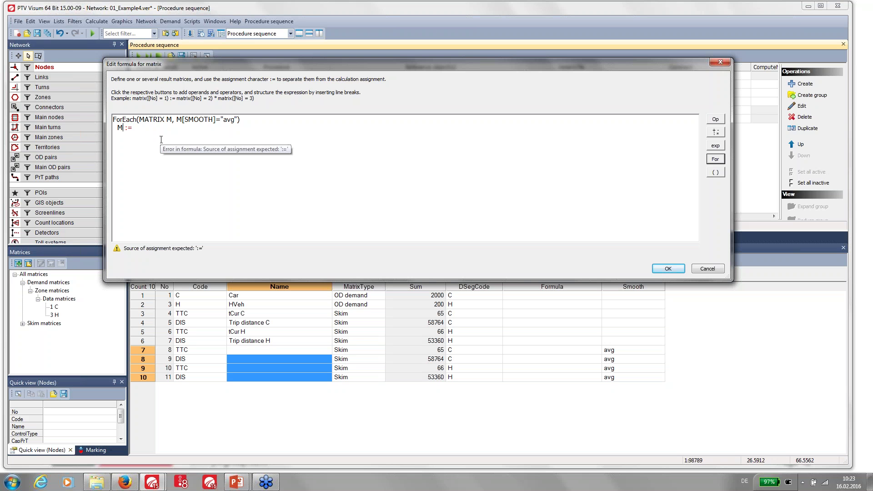
left_click(133, 129)
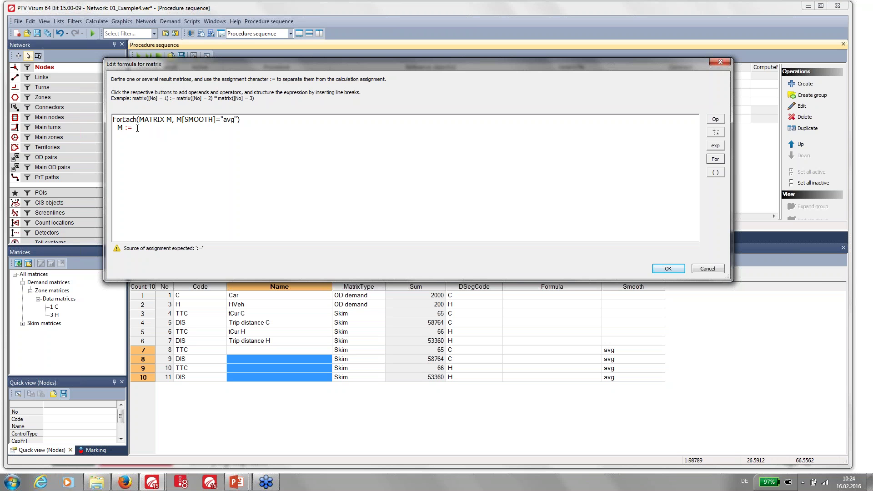
type("M")
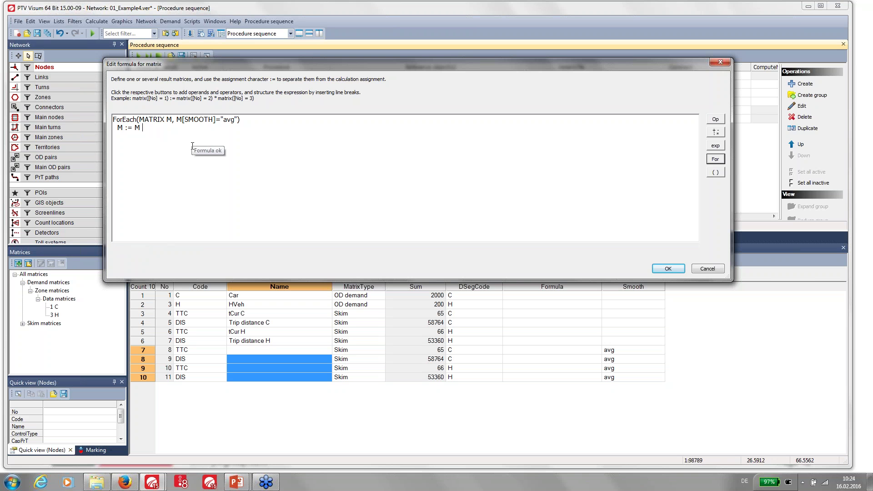
type(" *")
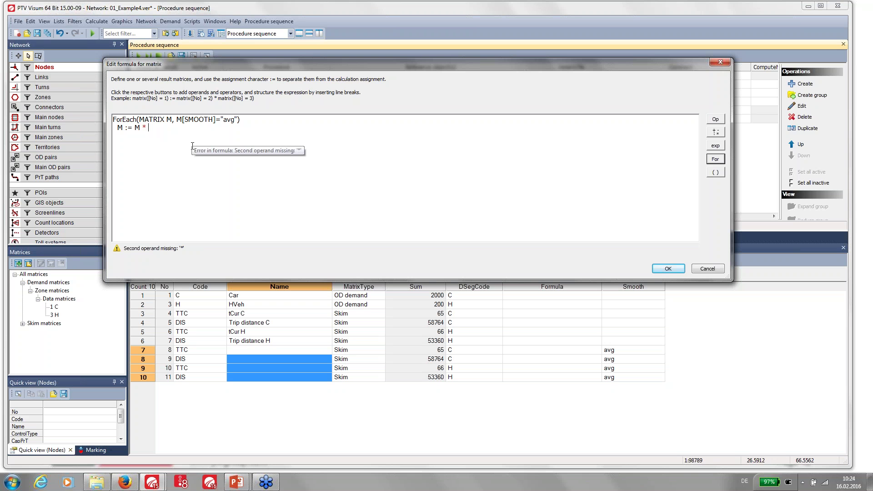
type(" 0.2")
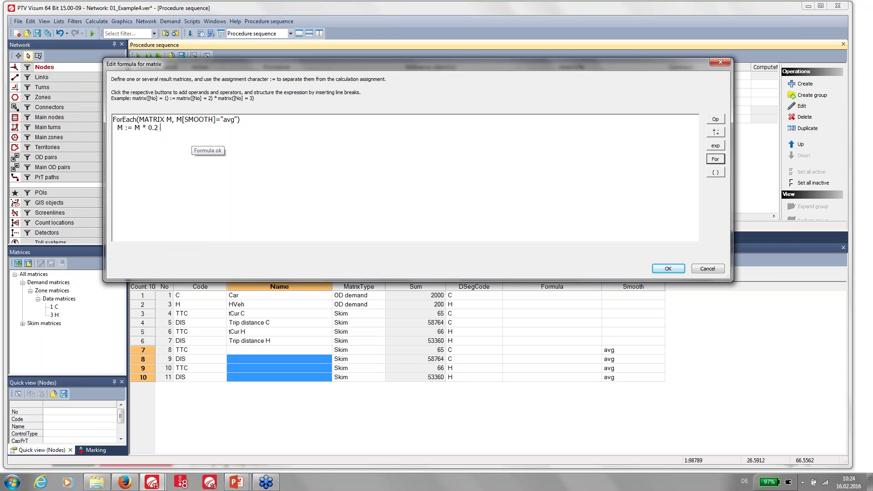
type(" +")
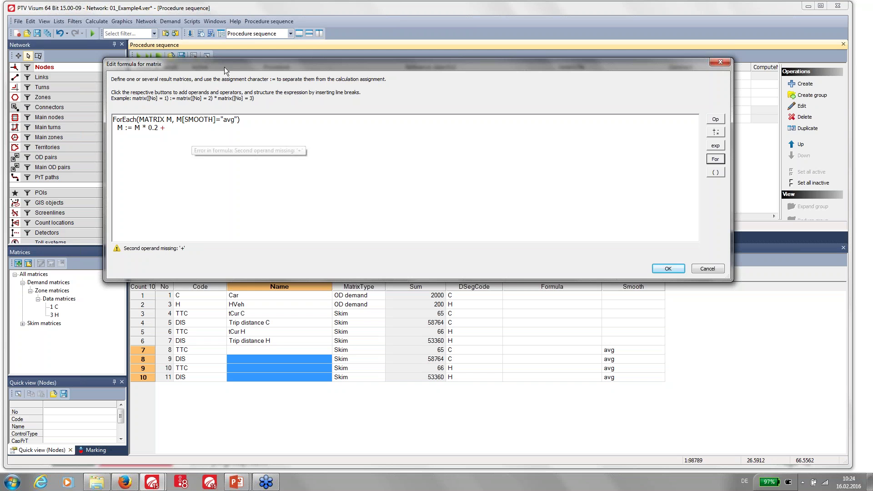
Append Matrix([CODE] = M[CODE]) as the second operand of the sum and continue its condition with &.
left_click_drag(225, 67, 221, 42)
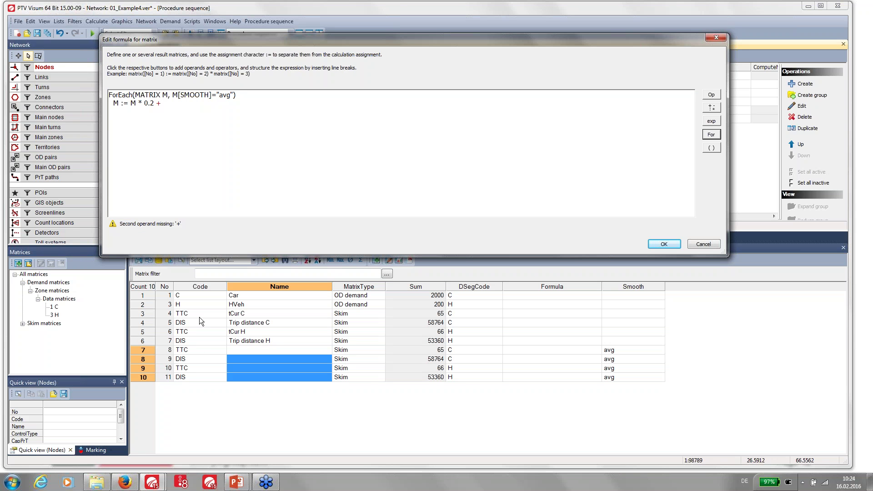
type("Matrix")
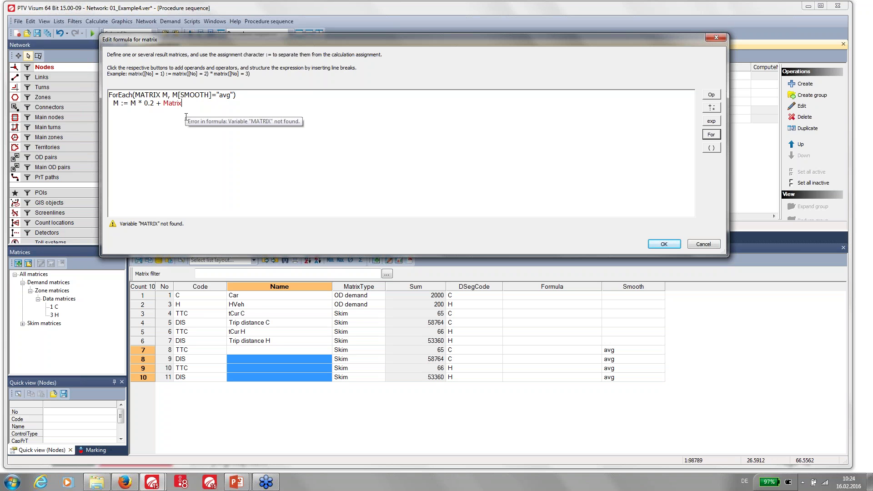
type("()")
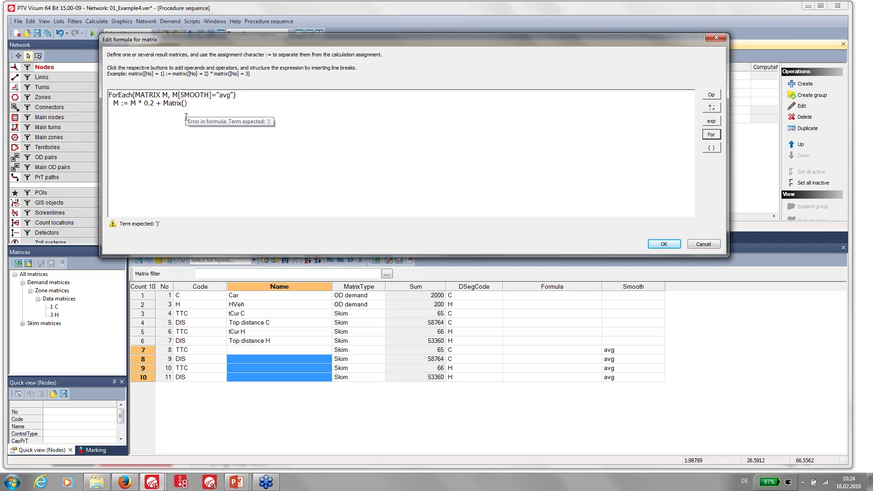
left_click(185, 104)
left_click(712, 95)
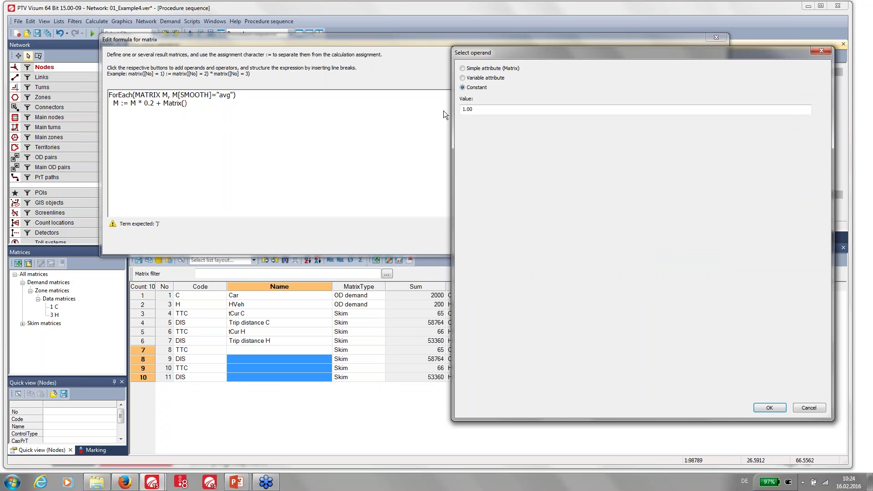
left_click(468, 69)
double_click(483, 129)
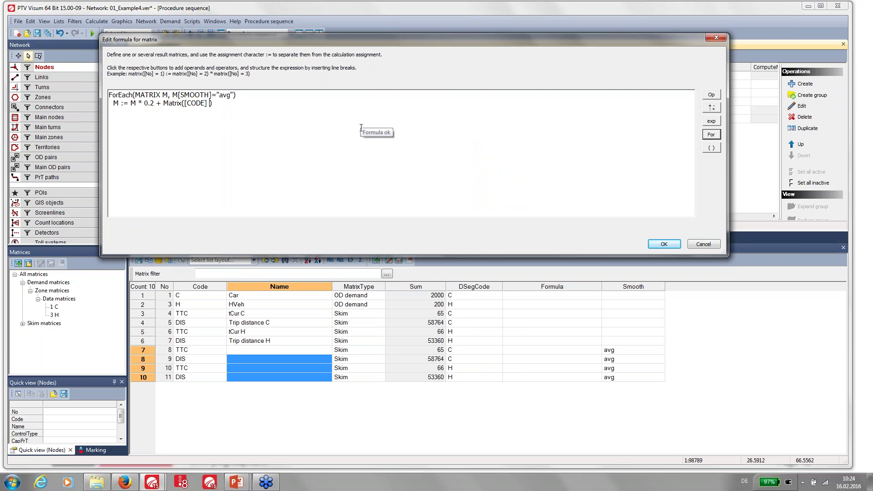
type("=")
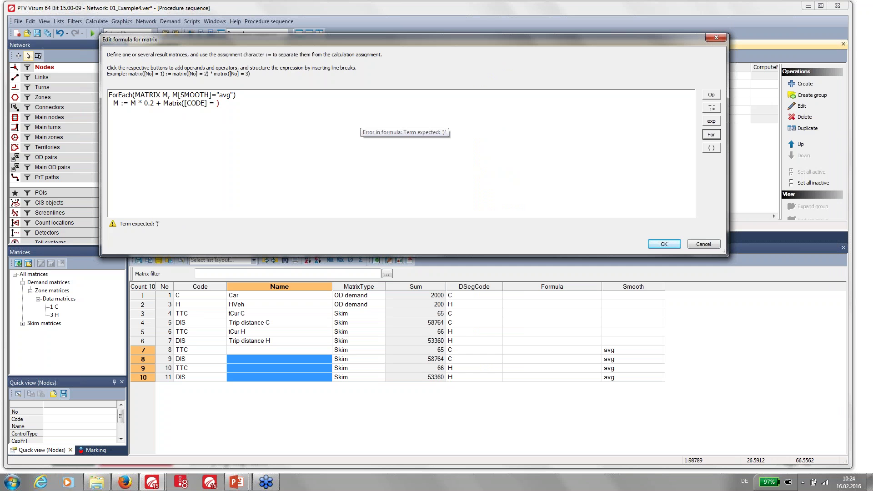
type(" M[CODE")
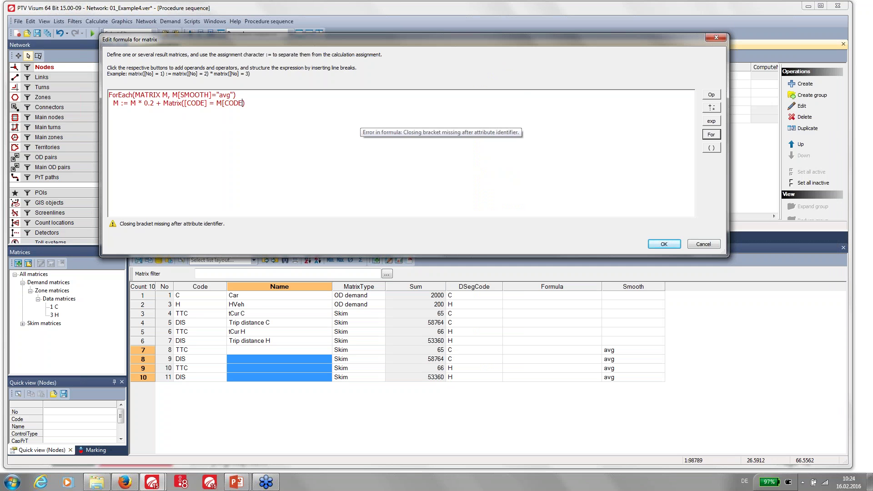
type("] &")
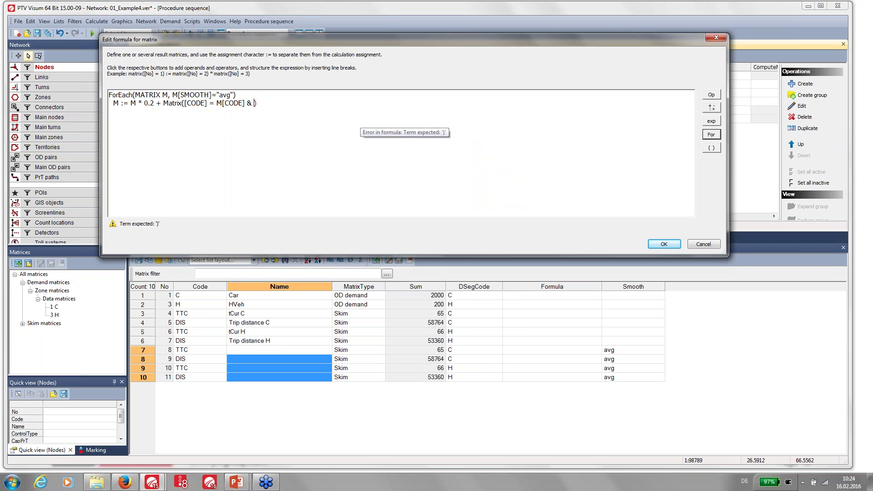
Extend the Matrix() condition with the matrix type comparison [MATRIXTYPE] = M[MATRIXTYPE].
key("ctrl+space")
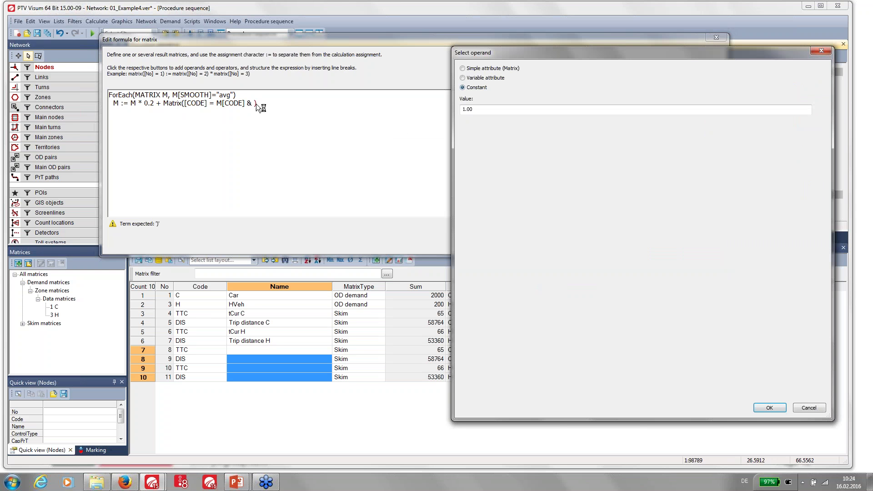
left_click(473, 69)
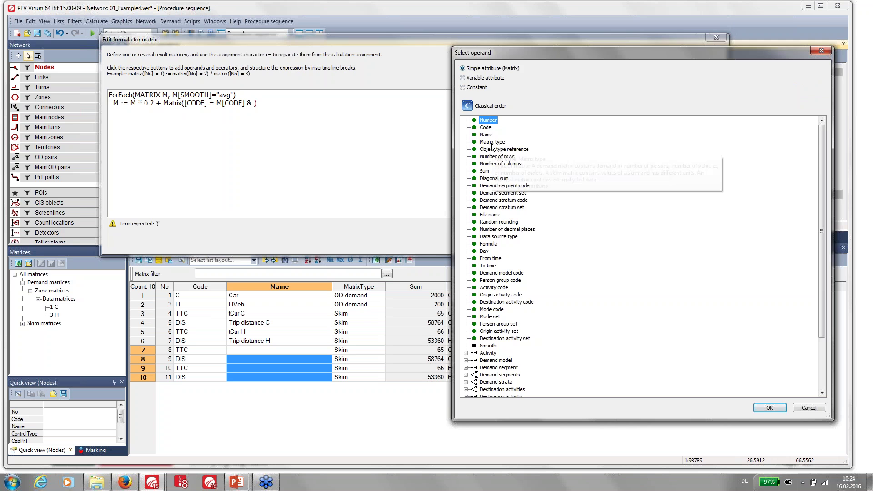
double_click(492, 143)
type("= M")
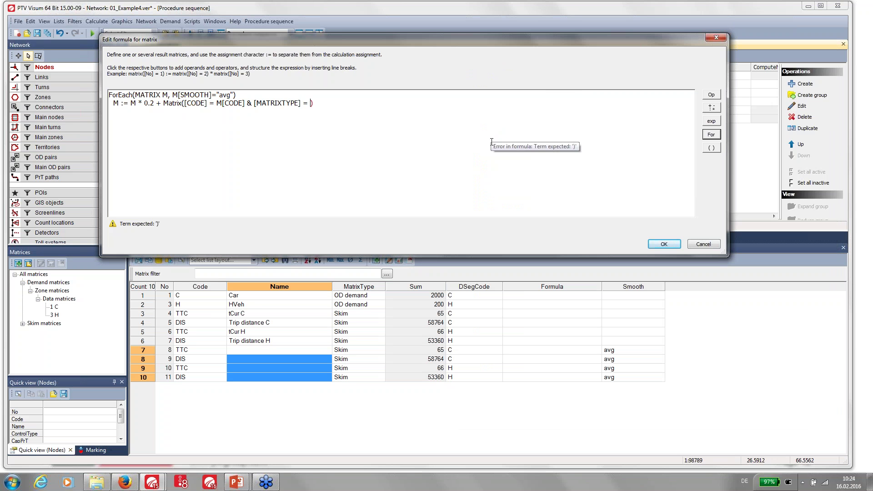
type("[")
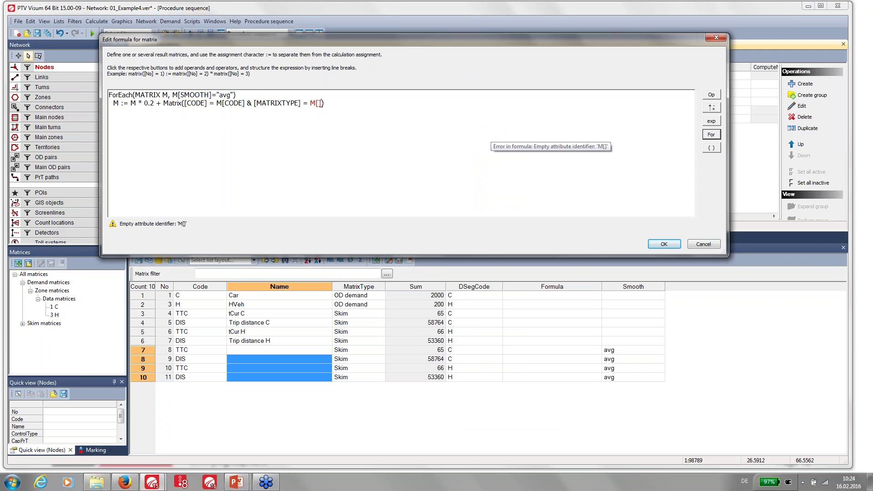
double_click(320, 103)
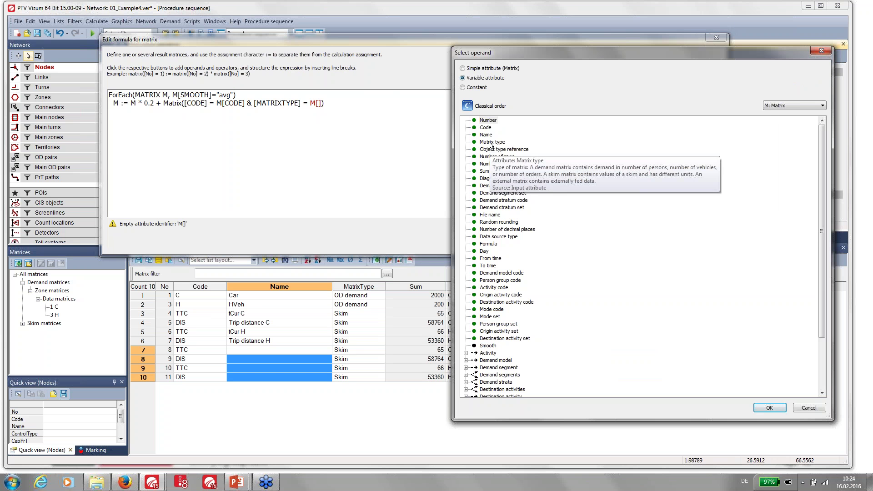
double_click(494, 157)
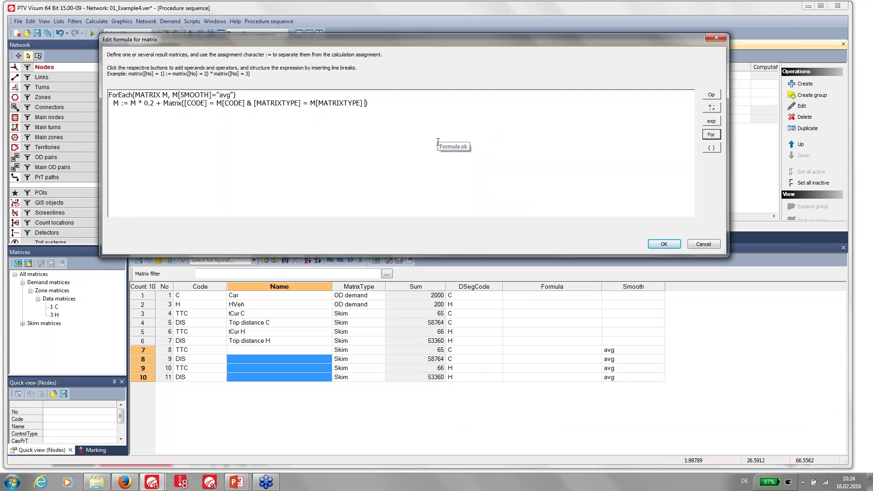
Extend the Matrix() condition with the demand segment code comparison & [DSEGCODE]= M[DSEGCODE].
type("&")
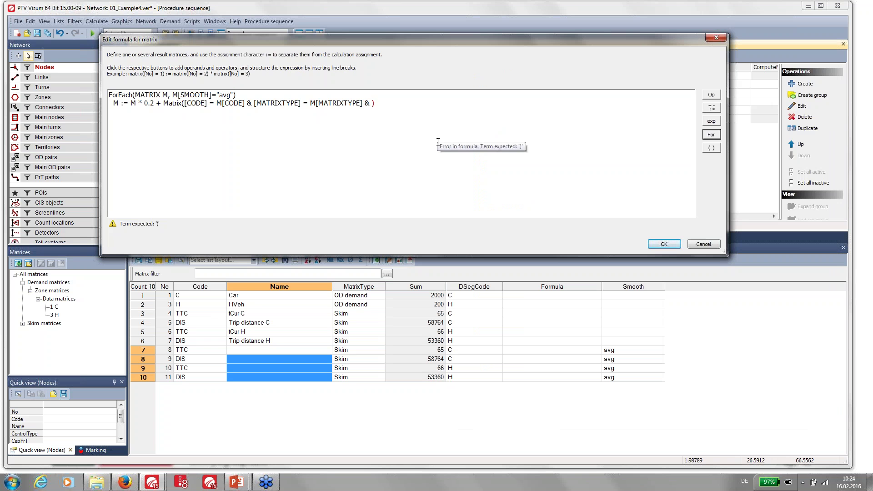
double_click(438, 142)
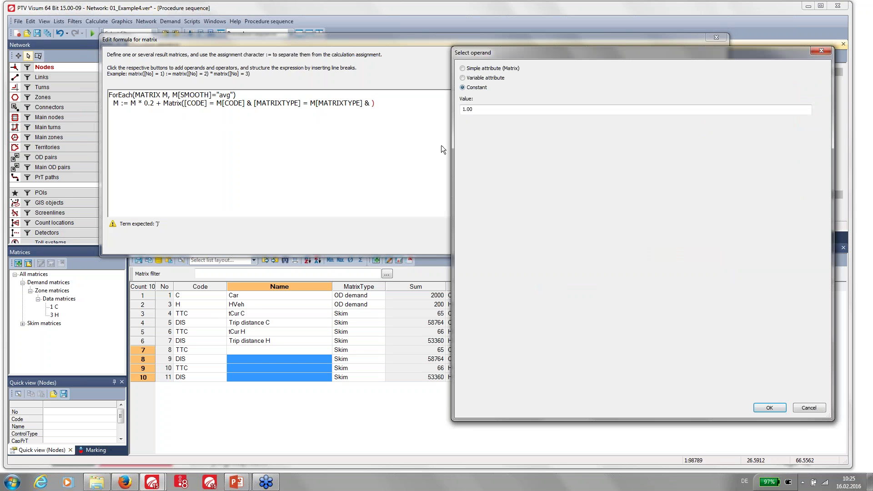
left_click(482, 69)
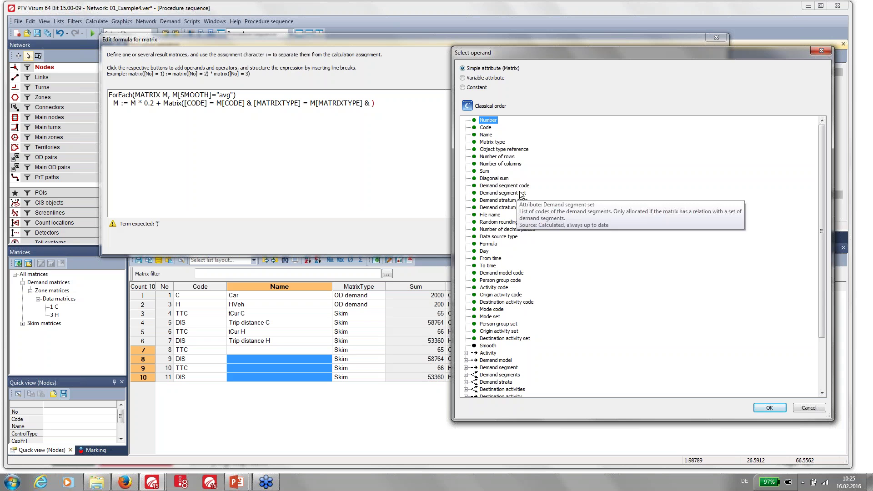
double_click(505, 186)
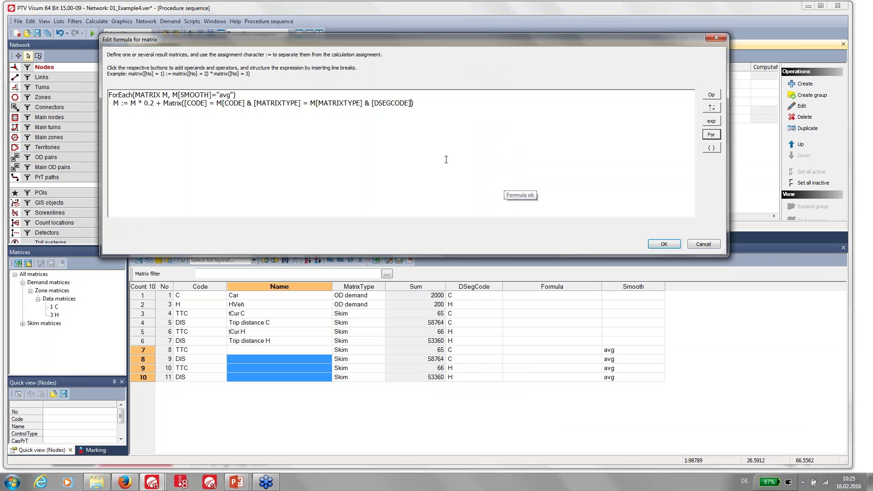
type("= ")
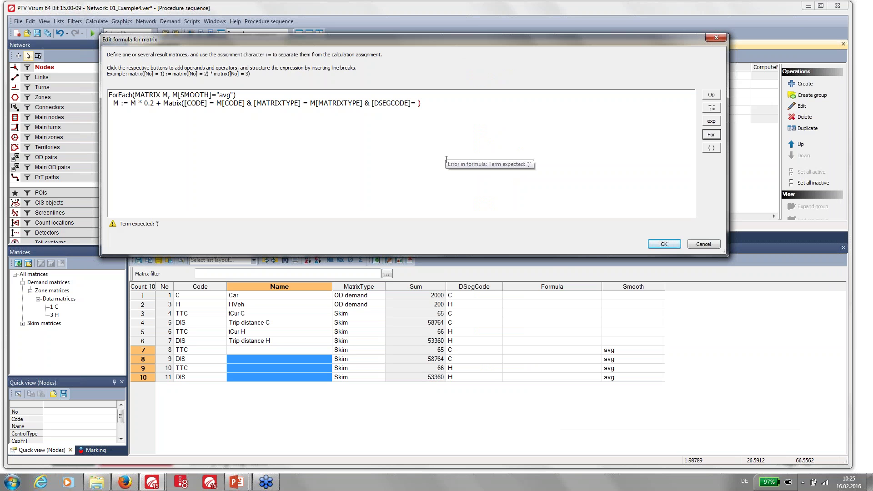
type("M[]")
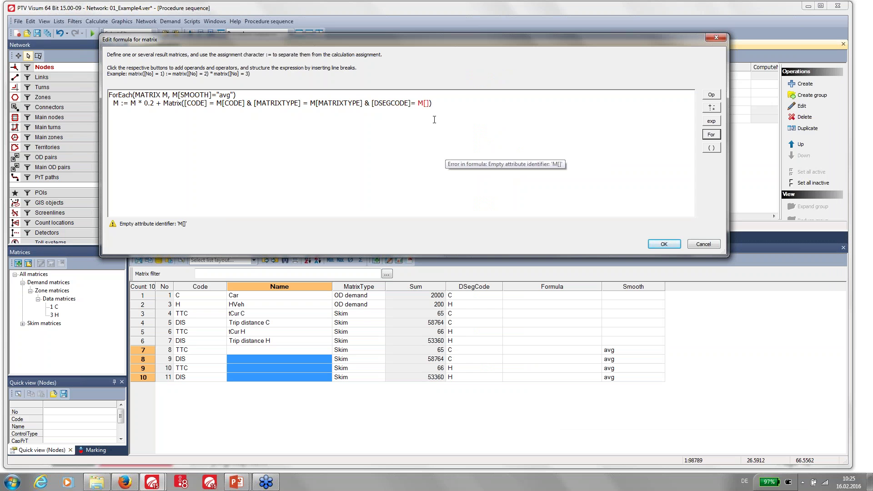
left_click(711, 94)
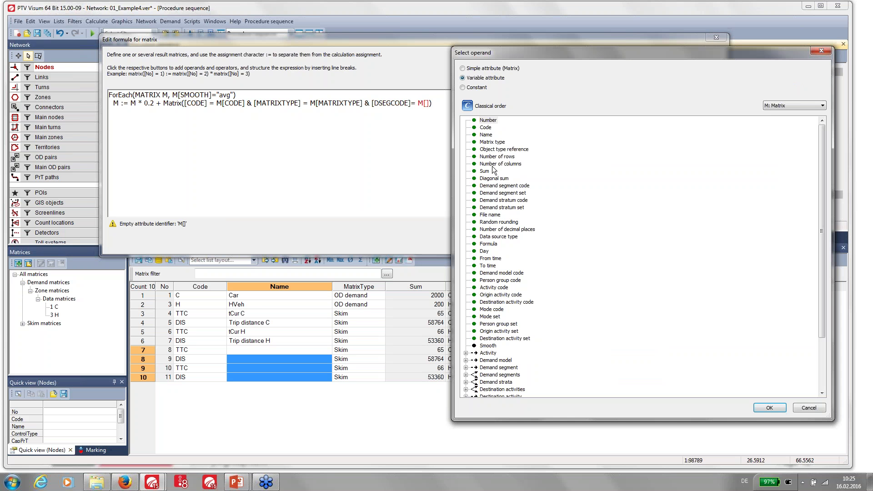
left_click(505, 185)
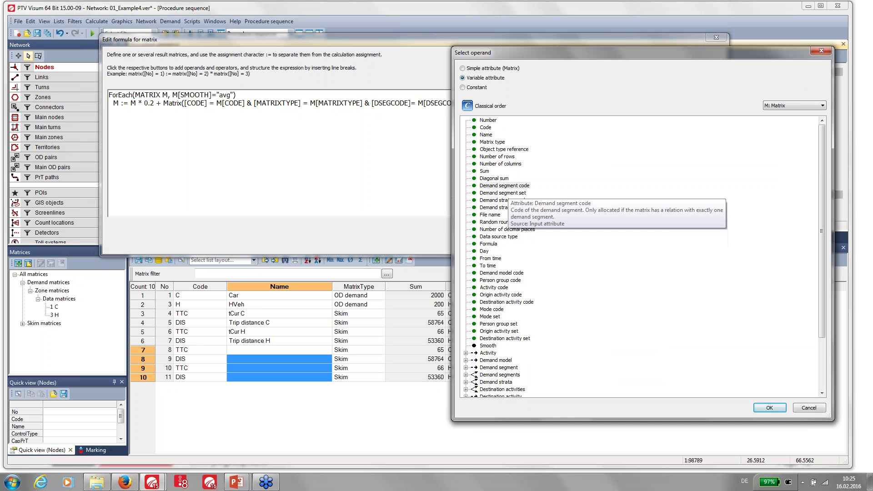
key("Return")
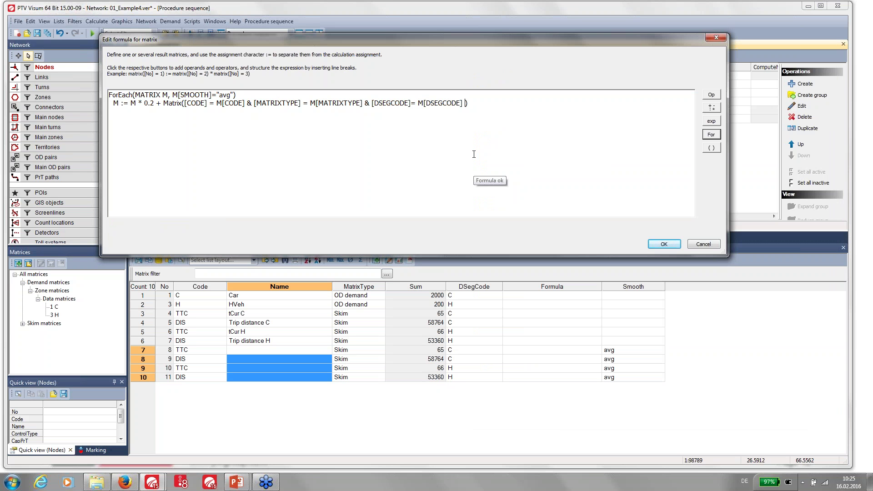
Restrict the Matrix() condition to matrices with an empty Smooth attribute by adding & [SMOOTH]= "".
type("&")
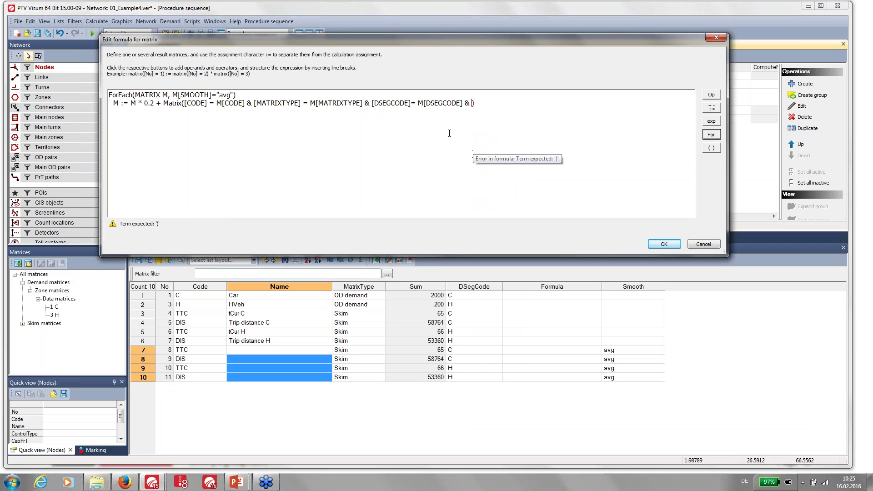
left_click(711, 95)
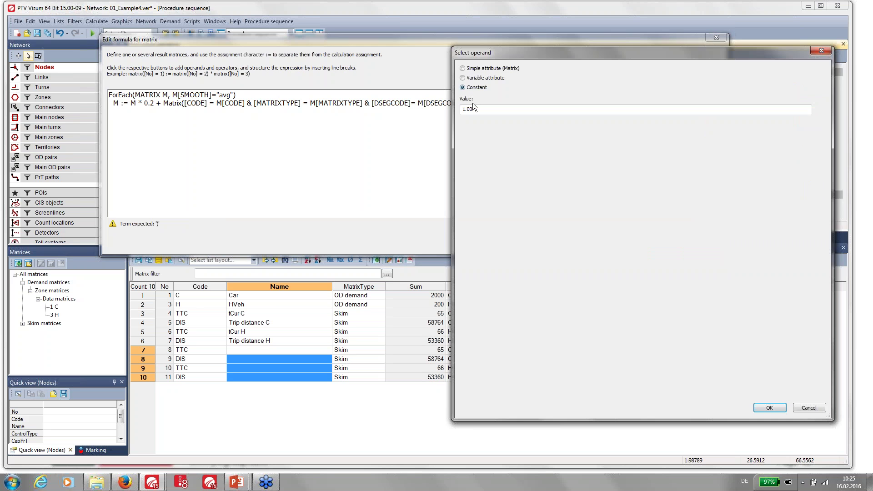
left_click(476, 79)
double_click(483, 351)
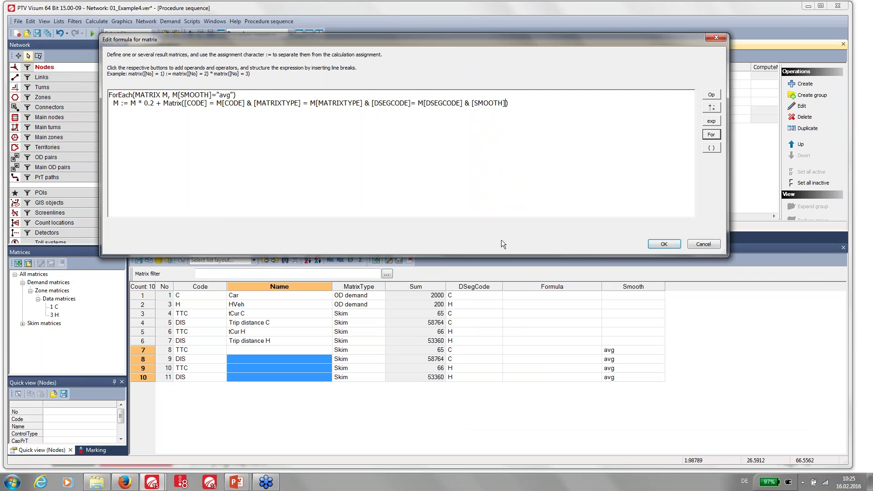
type("= \"")
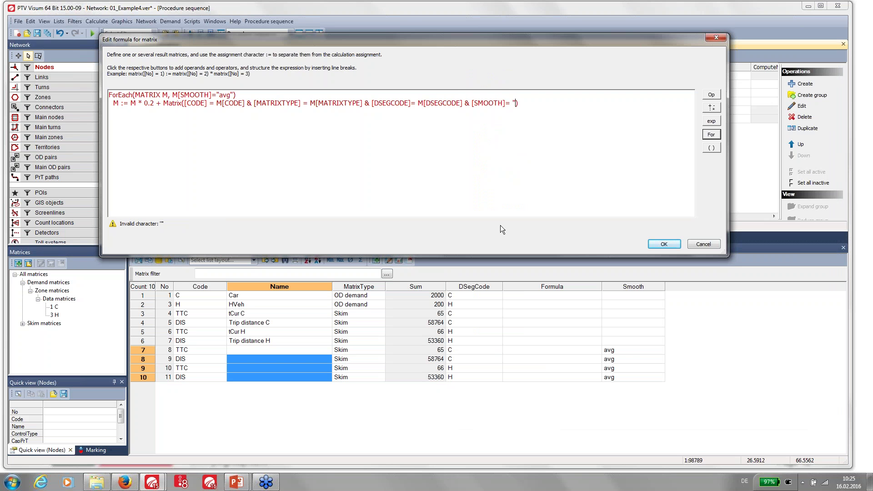
type("\"")
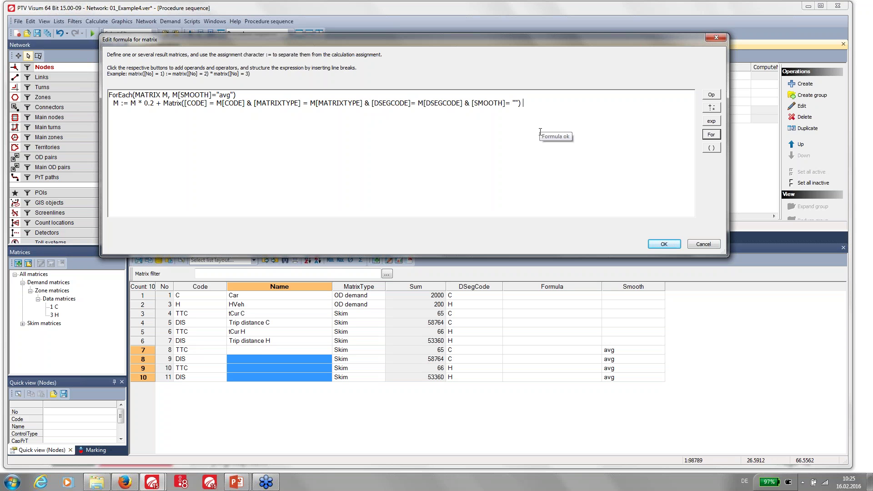
Weight the Matrix() operand with * 0.3, accept the formula, and execute only this combination procedure.
type("* 0.3")
left_click(664, 244)
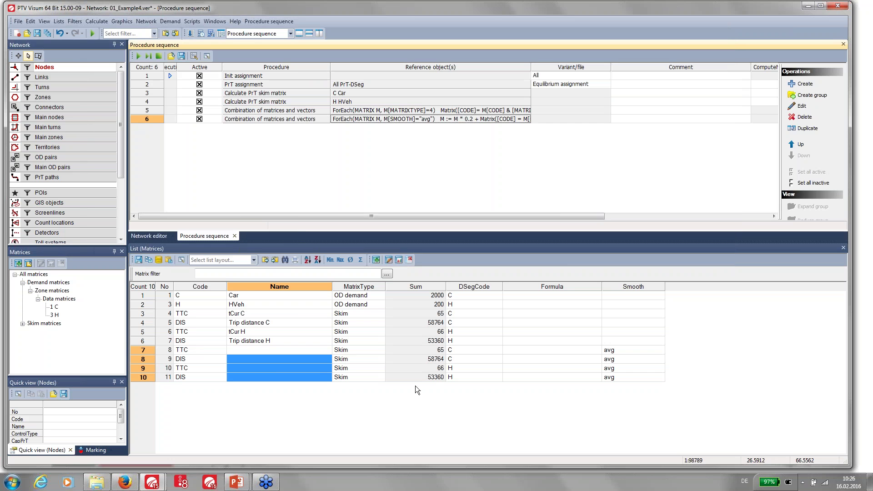
right_click(168, 118)
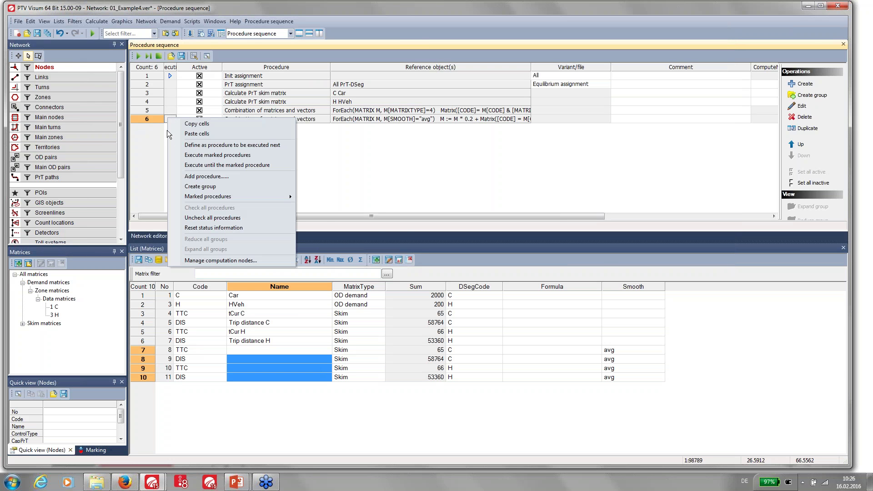
left_click(174, 154)
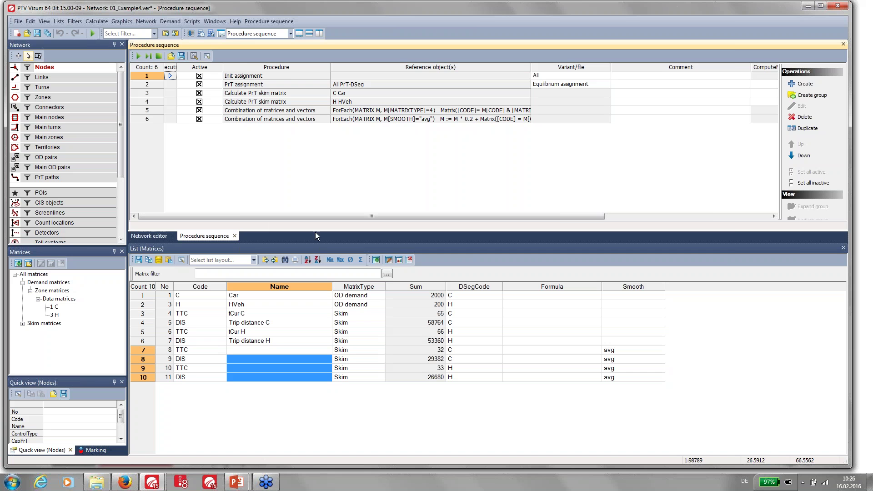
Examine how the [SMOOTH] and M[DSEGCODE] operands are defined in the averaging formula of procedure 6.
double_click(362, 118)
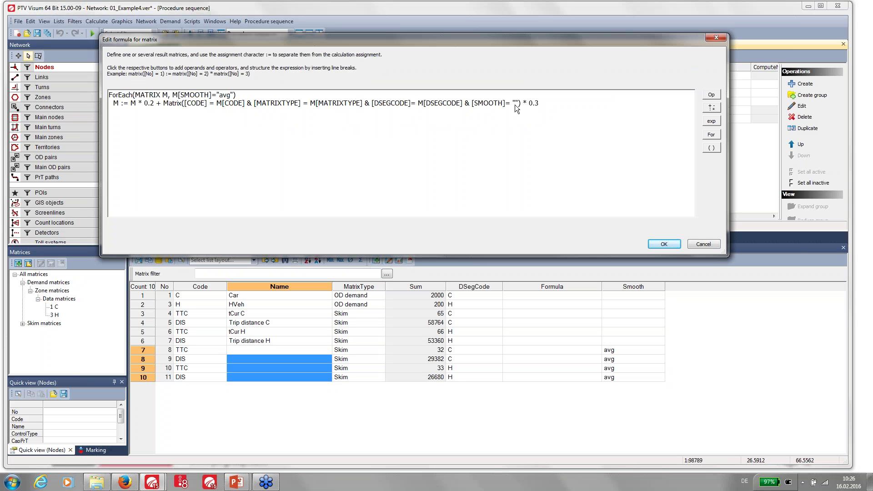
key("ctrl+a")
left_click(489, 103)
double_click(488, 103)
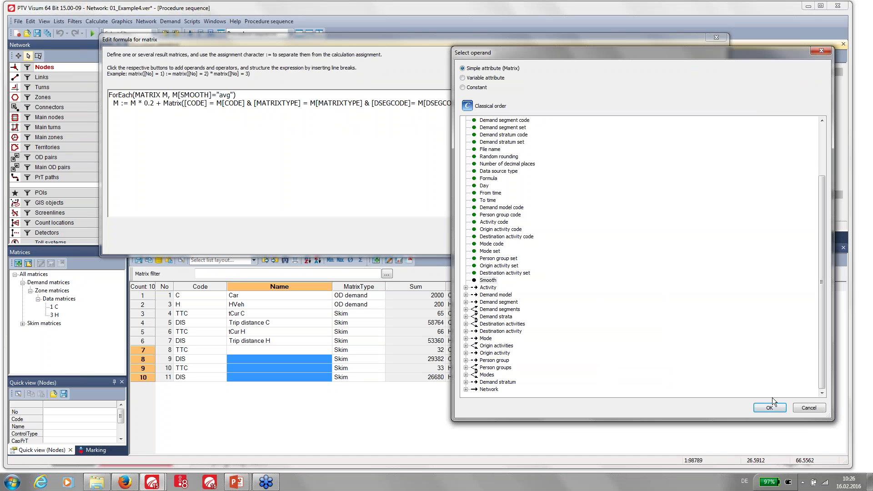
left_click(814, 409)
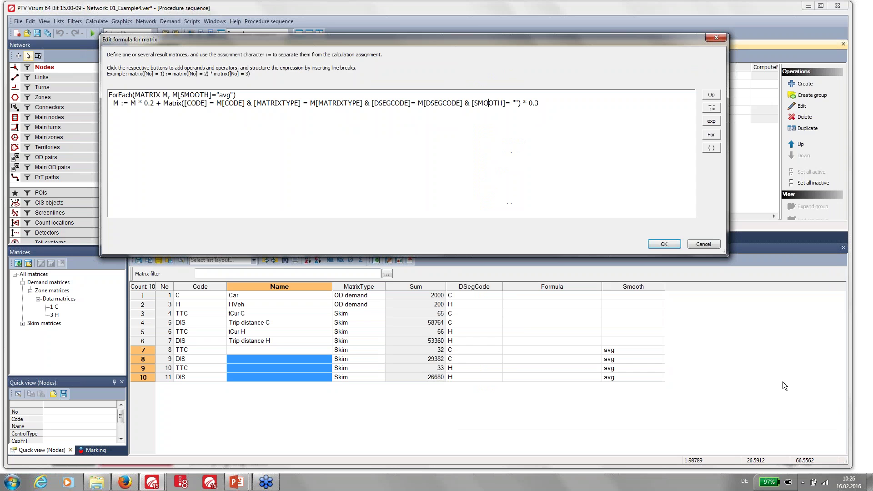
double_click(439, 103)
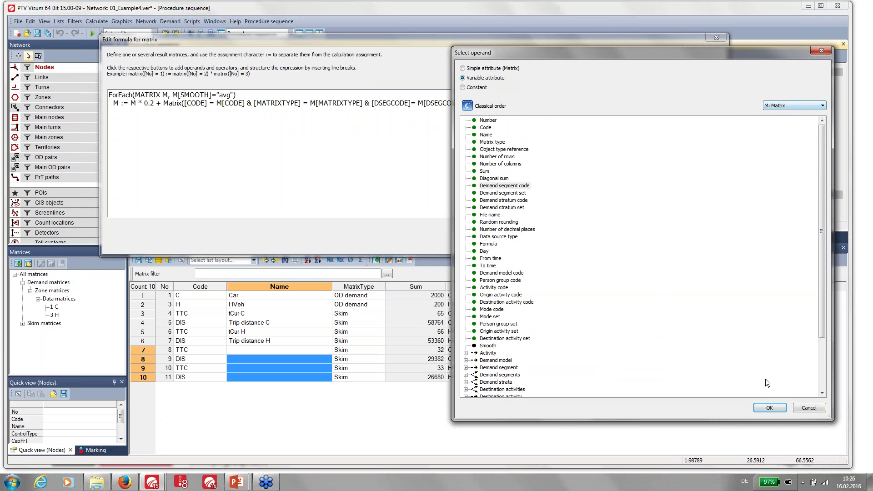
left_click(776, 409)
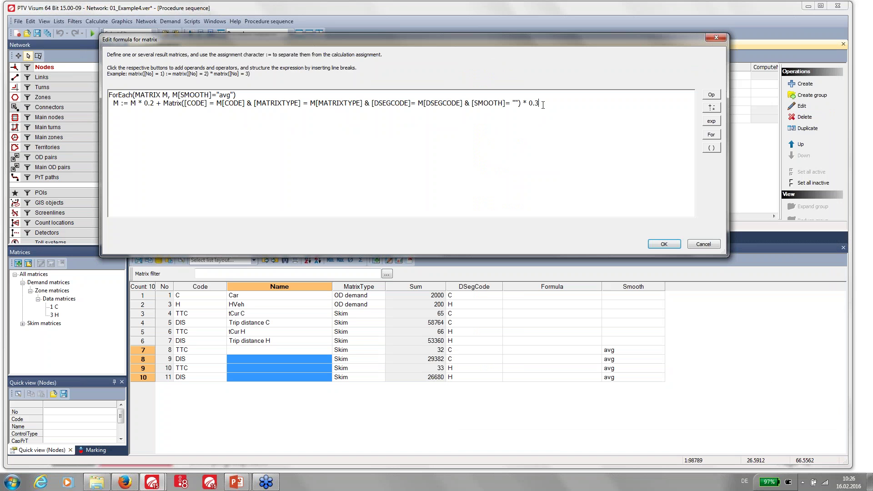
Add an empty Matrix() reference below the averaging formula, inspect its selection by properties, and discard the formula edits.
key("Return")
type("Matri")
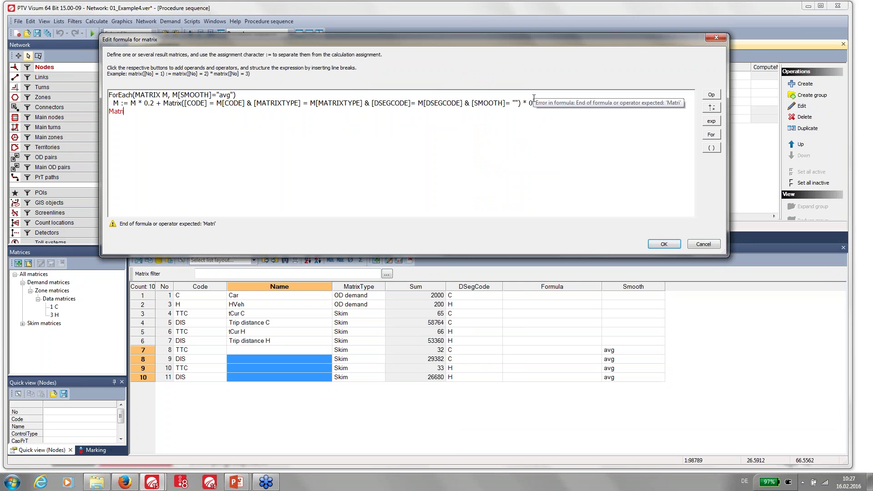
type("x()")
double_click(117, 111)
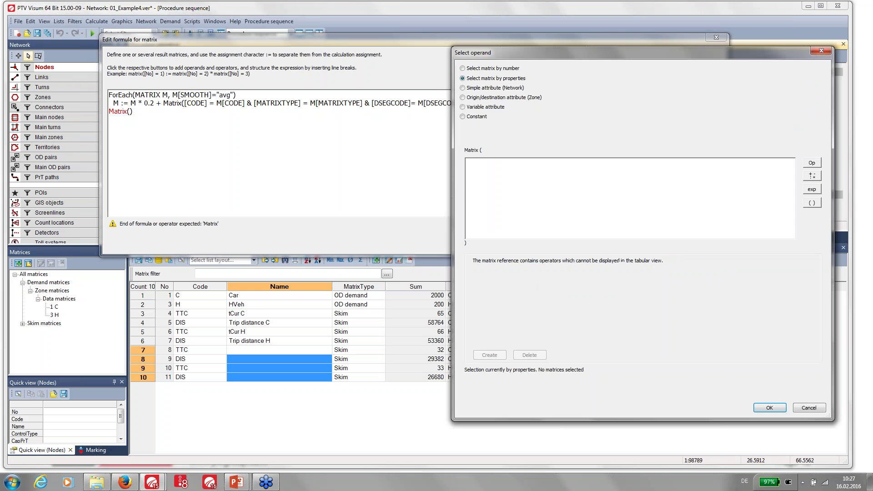
left_click(491, 174)
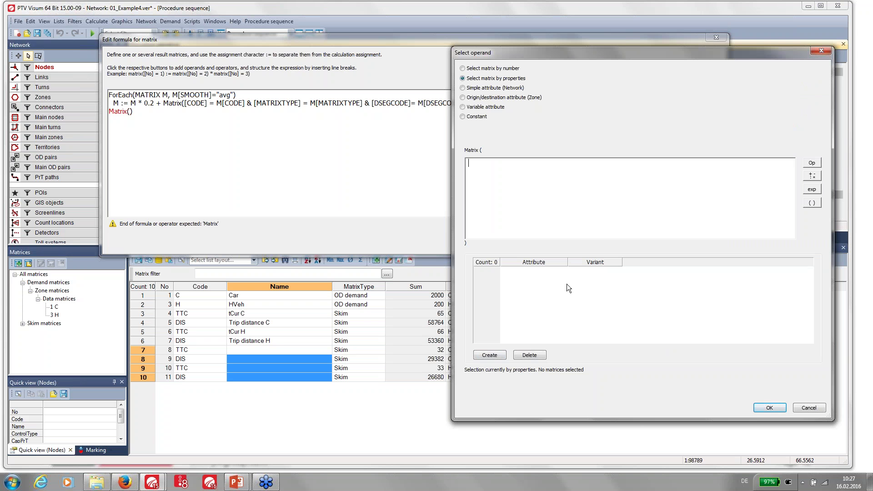
left_click(768, 408)
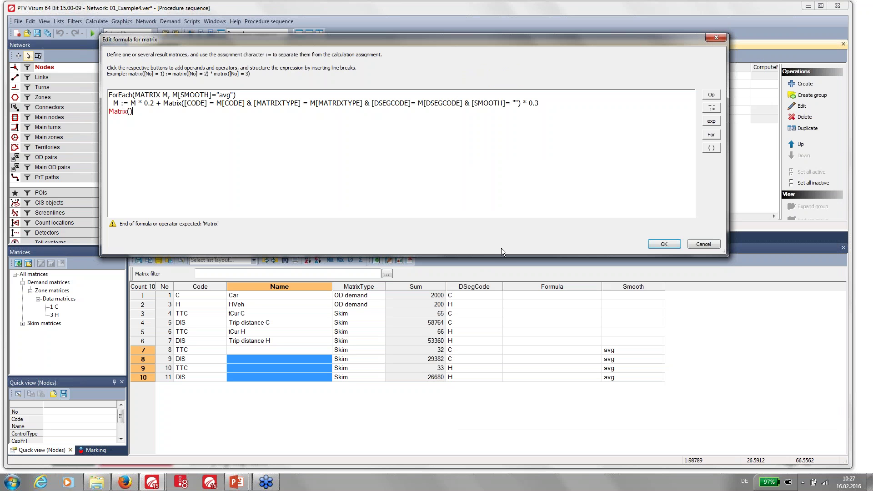
left_click(704, 245)
mouse_move(237, 481)
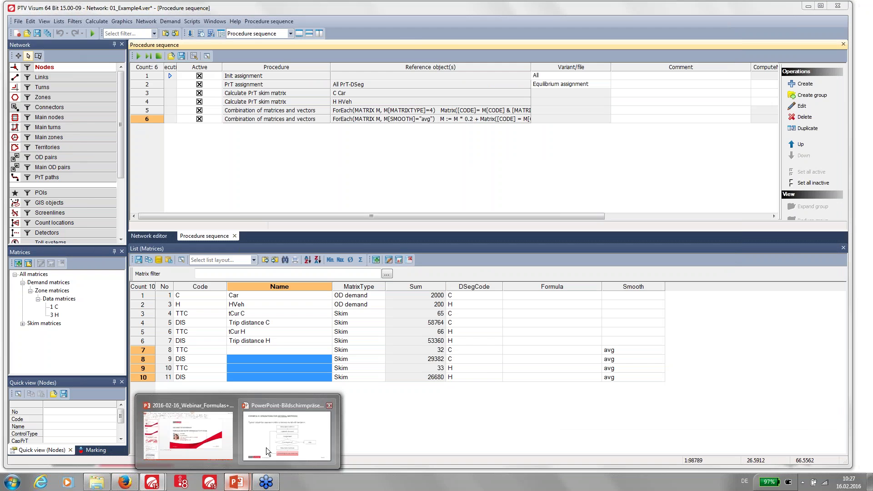
left_click(272, 441)
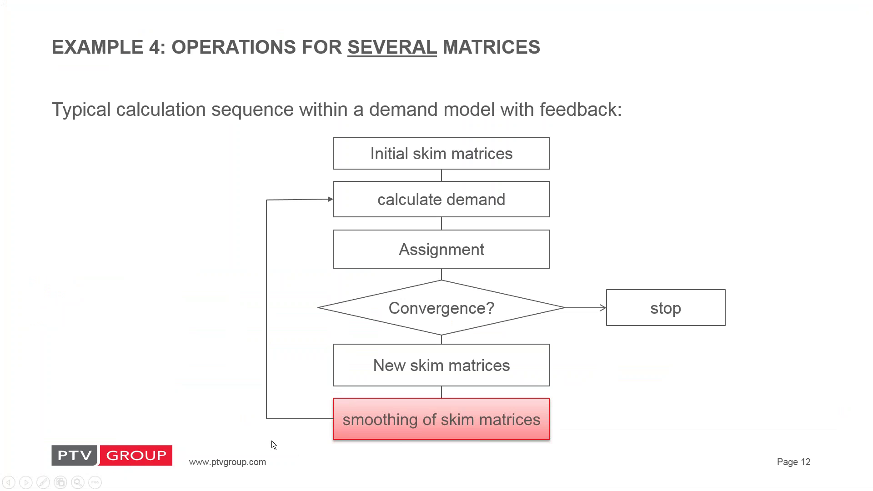
left_click(272, 444)
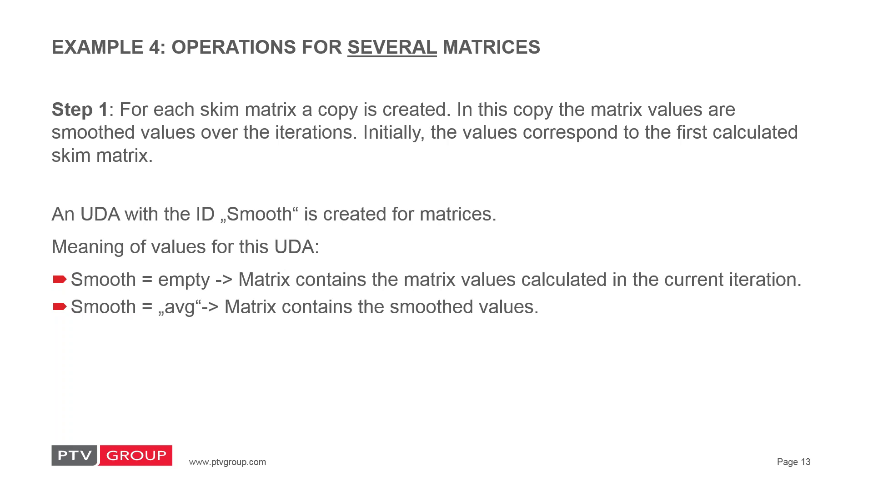
key("Right")
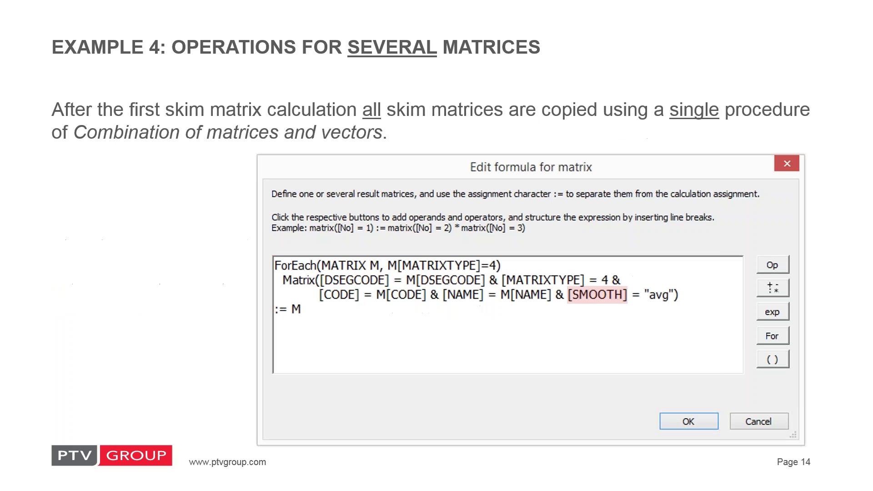
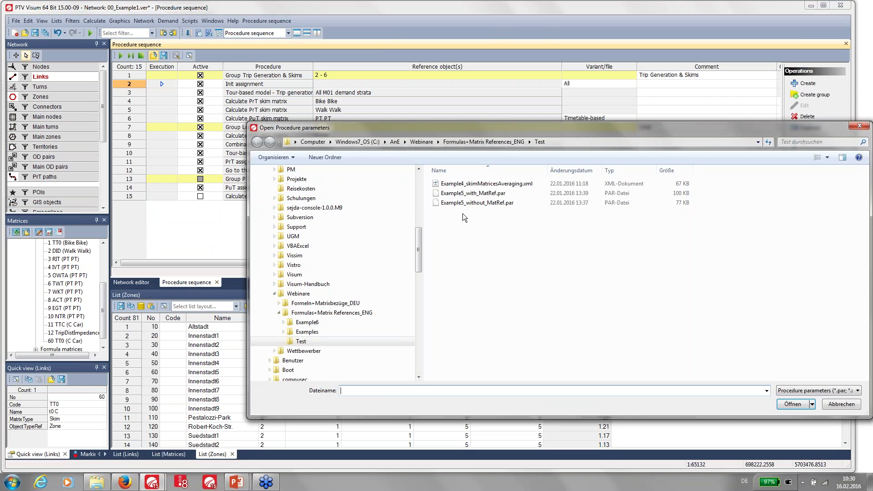
Load Example5_without_MatRef.par, replacing the procedure sequence, and examine the mode choice utility functions of the combined trip distribution procedure.
double_click(469, 203)
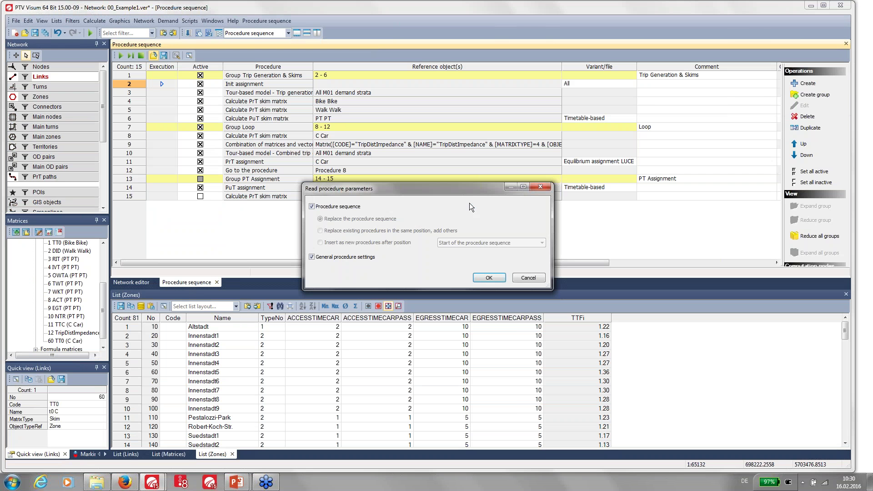
left_click(487, 277)
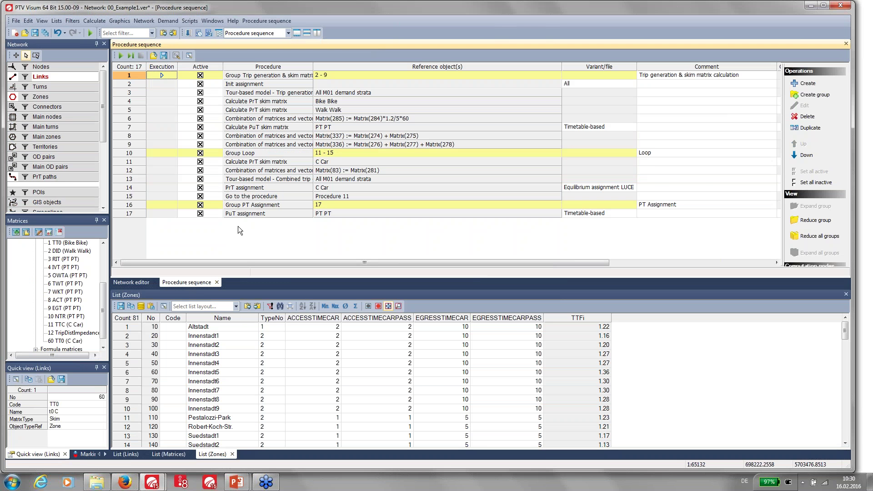
double_click(164, 178)
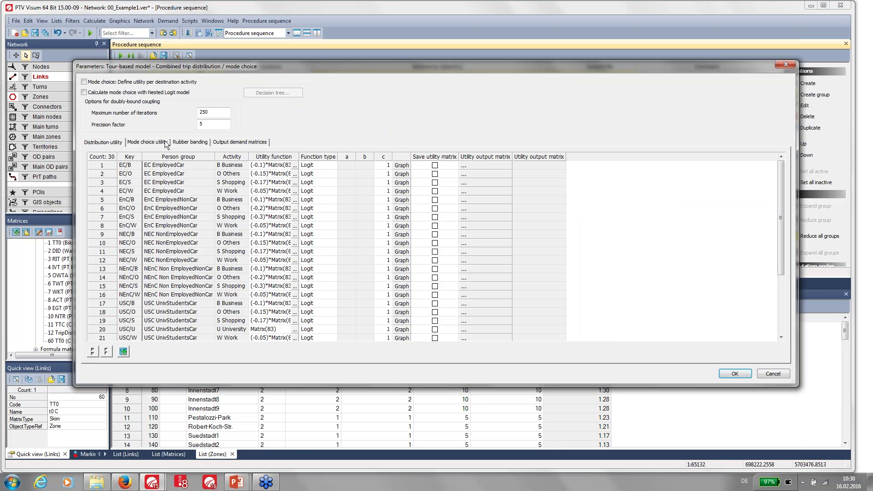
left_click(161, 141)
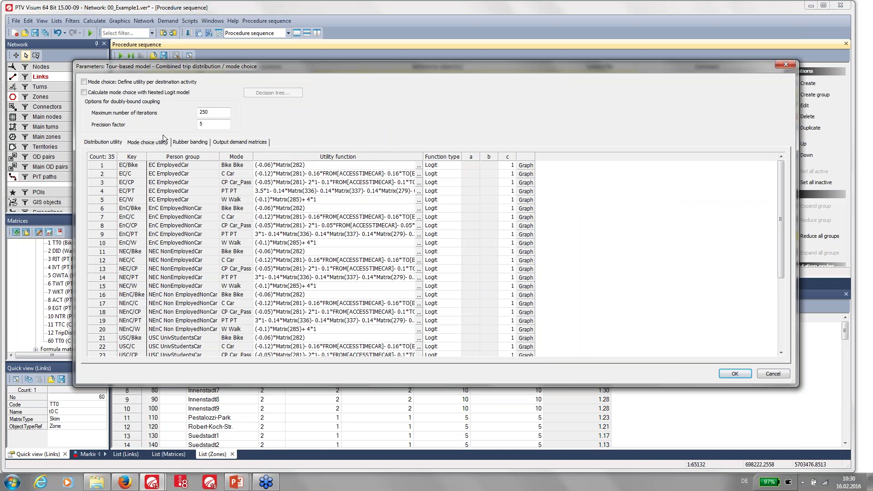
left_click_drag(423, 157, 512, 157)
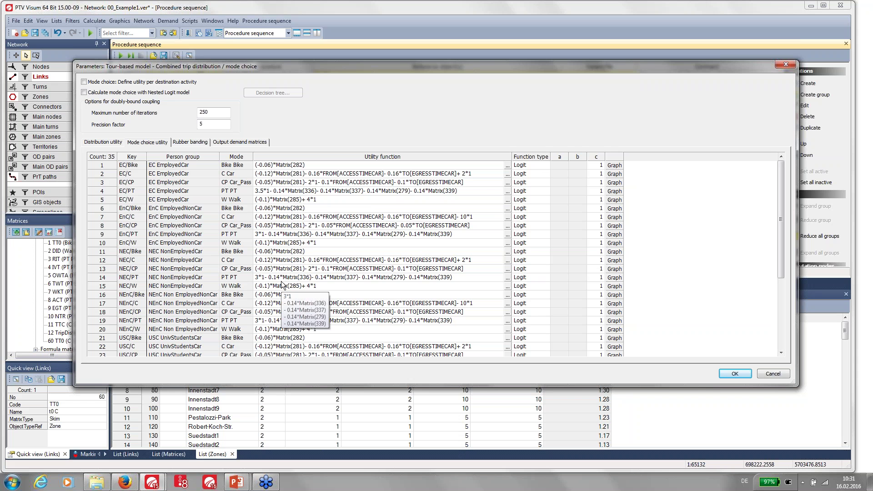
left_click(733, 374)
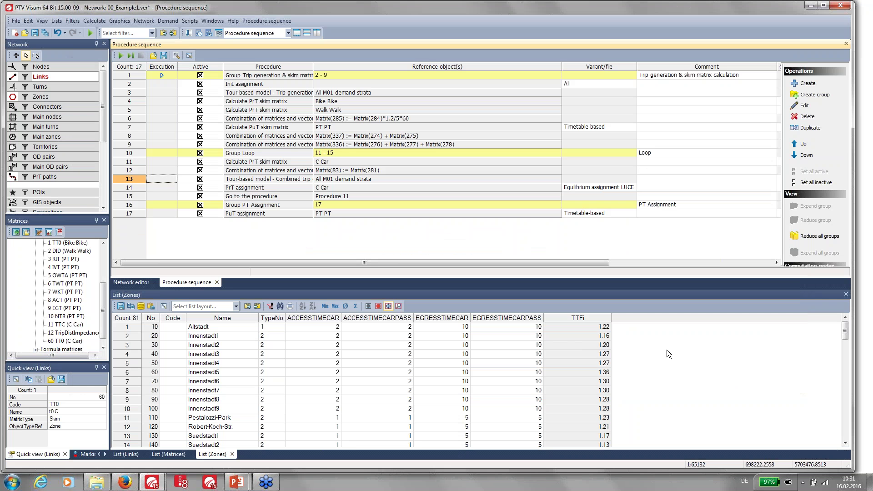
Load the procedure parameters from Example5_with_MatRef.par, replacing the current procedure sequence.
left_click(154, 58)
left_click(477, 193)
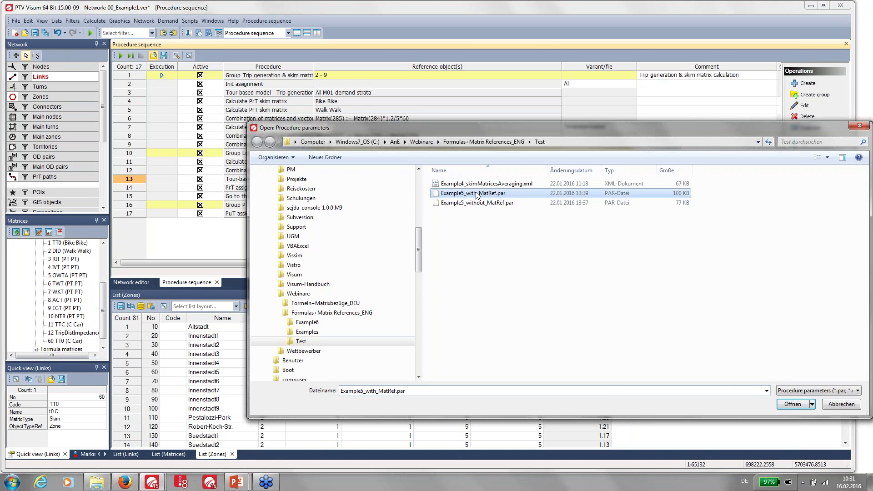
double_click(477, 193)
left_click(489, 280)
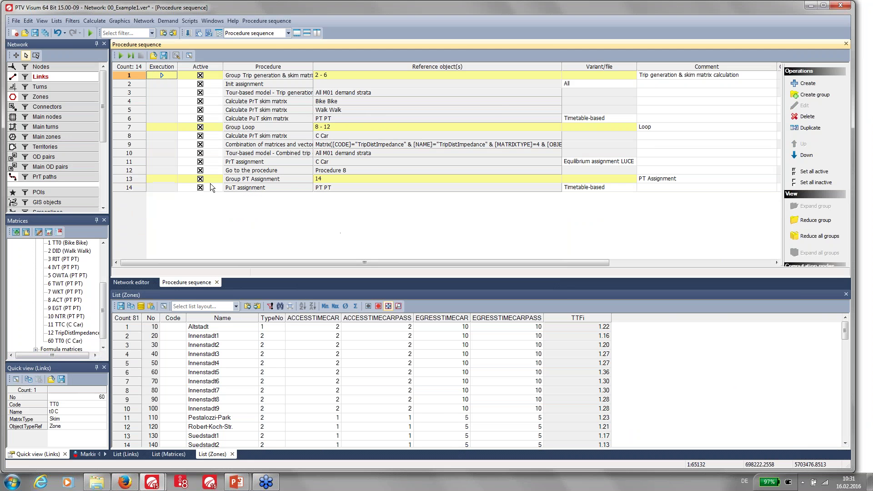
Examine the mode choice utility functions of the combined trip distribution procedure, including the full utility definition for EC/Bike.
double_click(169, 151)
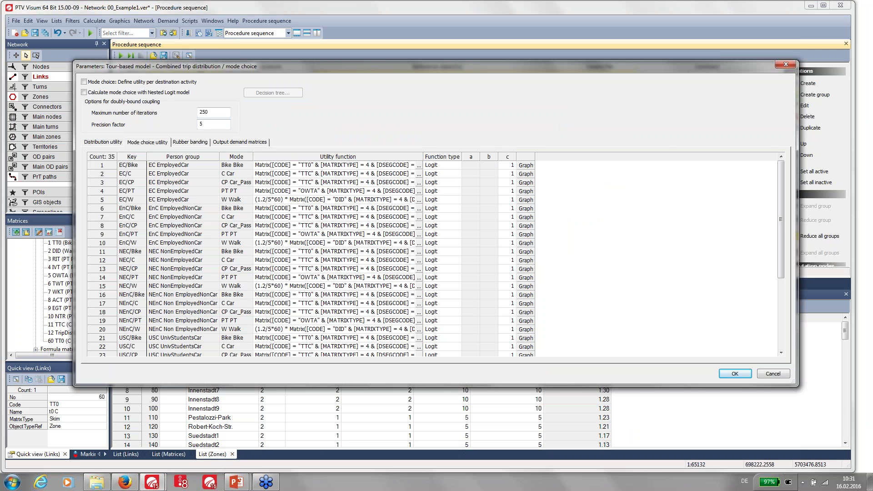
left_click_drag(423, 154, 650, 155)
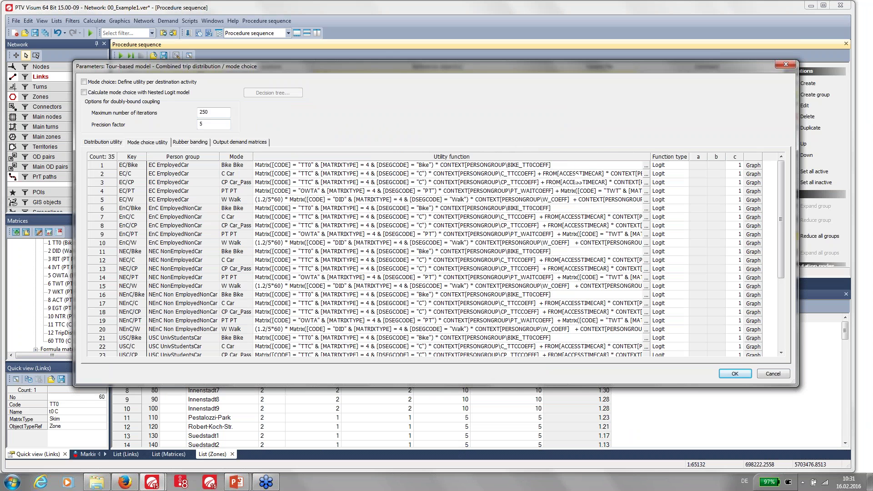
left_click(645, 165)
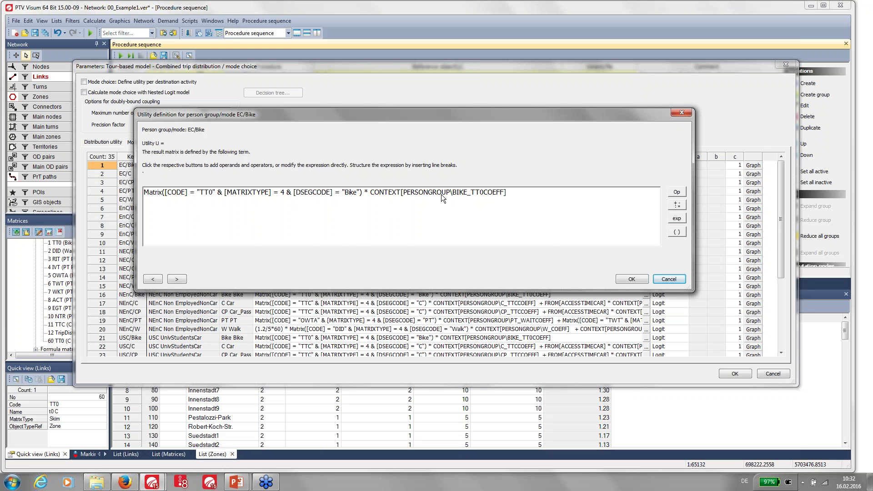
left_click(632, 279)
Sort the mode choice utility functions by mode in descending order to compare them, and accept the procedure parameters.
left_click_drag(253, 156, 292, 156)
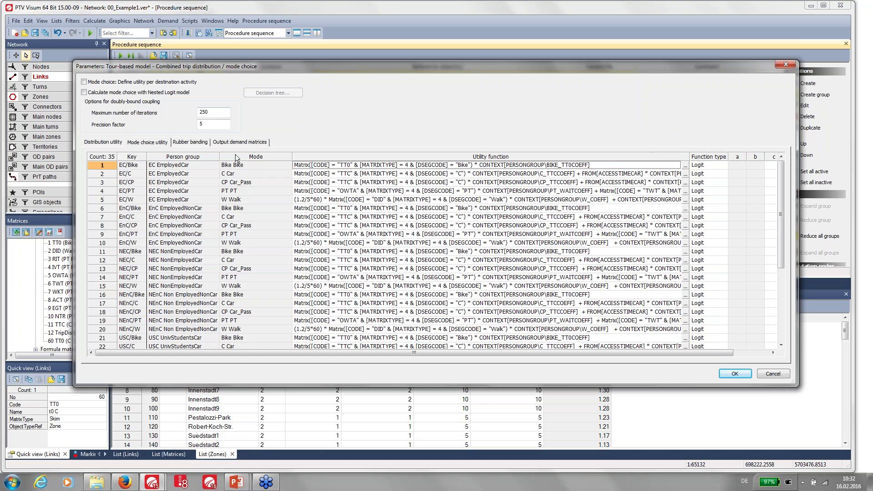
left_click(236, 154)
right_click(236, 154)
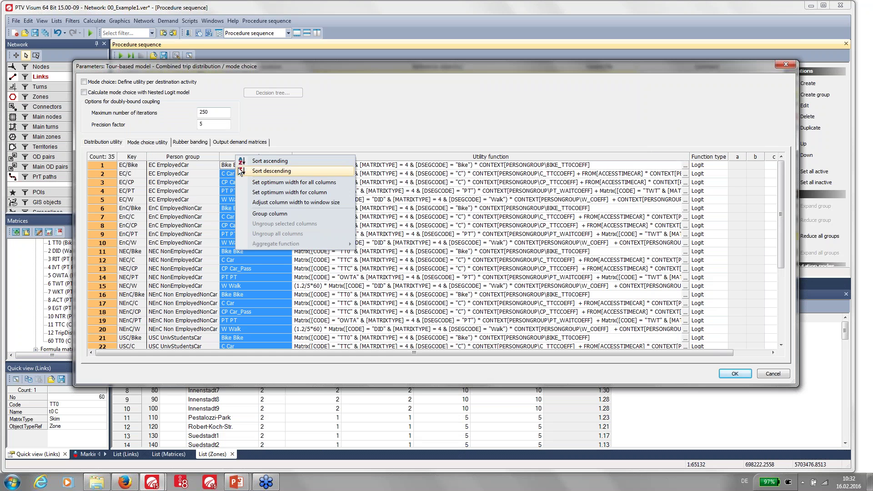
left_click(239, 170)
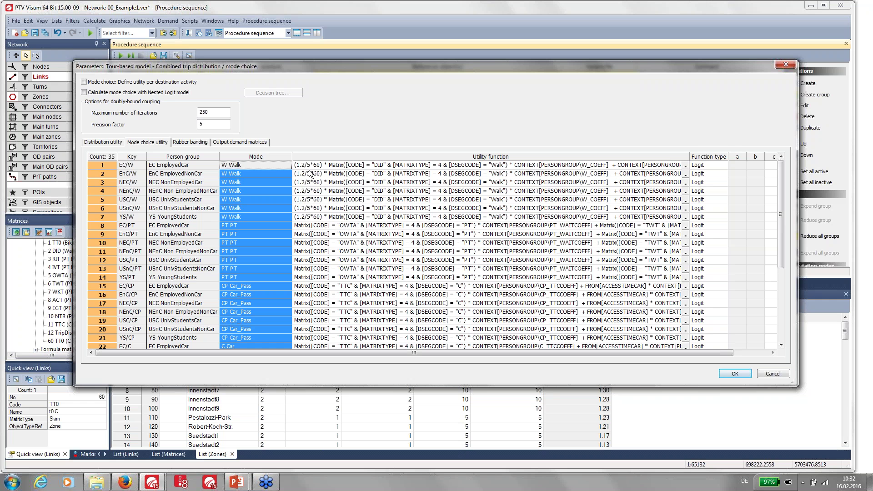
left_click(739, 374)
Start a new user-defined attribute for the Modes network object with CF as its ID, code and name.
left_click(144, 21)
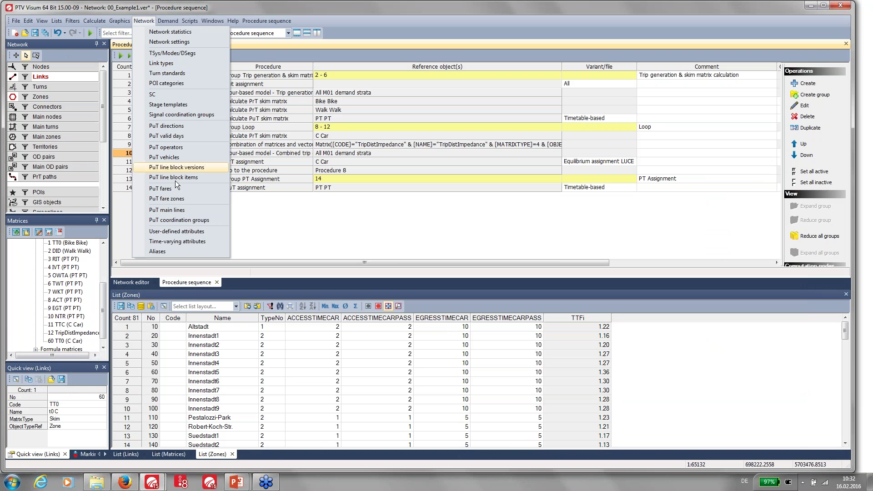
left_click(176, 231)
left_click(319, 129)
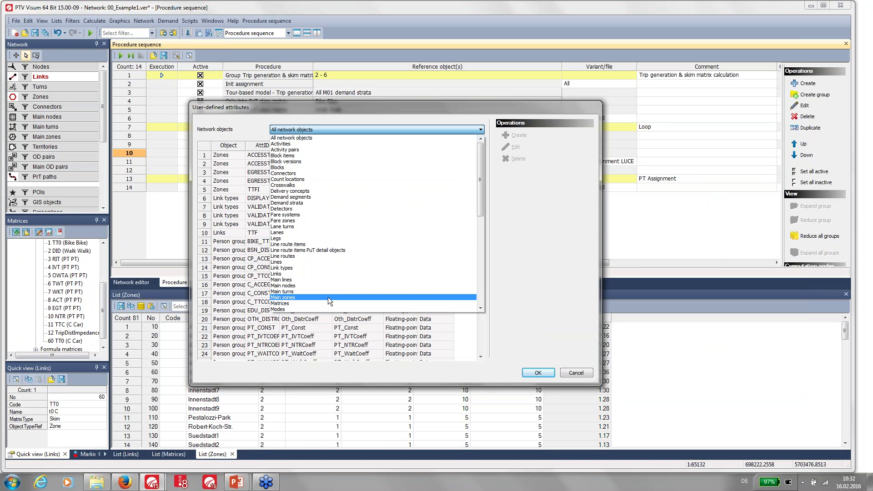
scroll(328, 297, "down", 2)
left_click(319, 273)
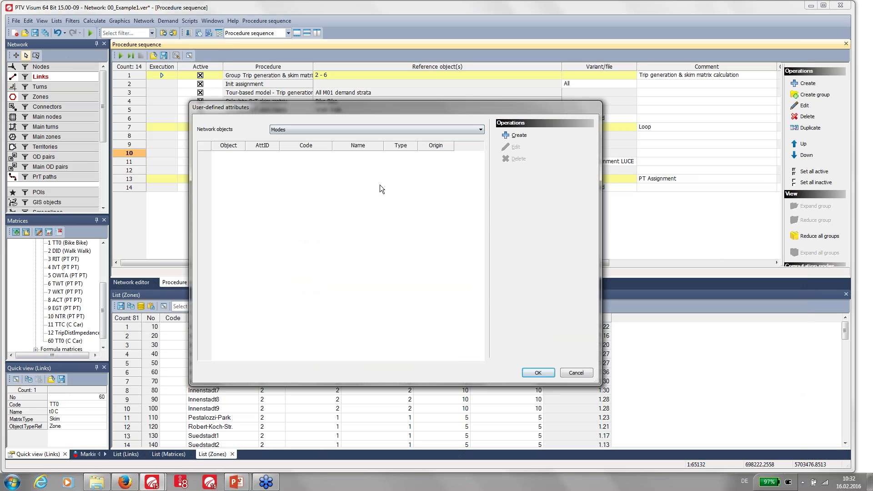
left_click(513, 135)
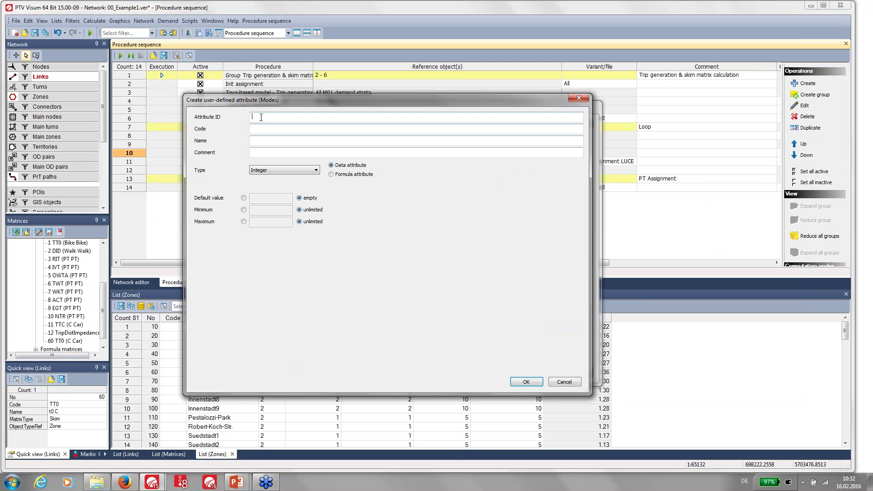
type("CF")
left_click(270, 129)
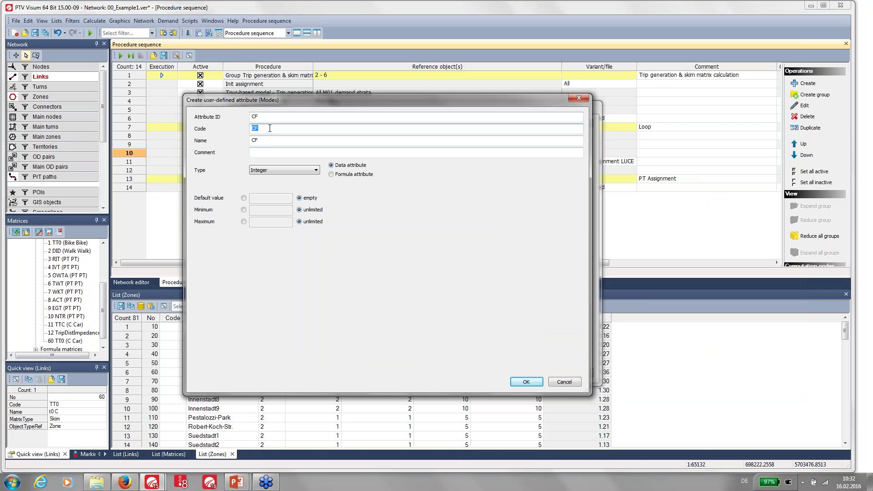
Make the CF attribute a floating-point number with a default value of 1, and confirm its creation.
left_click(277, 171)
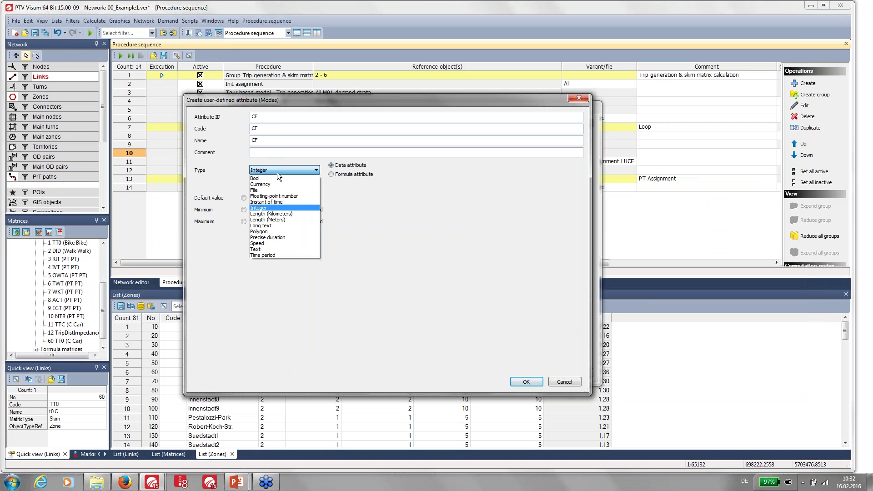
left_click(277, 196)
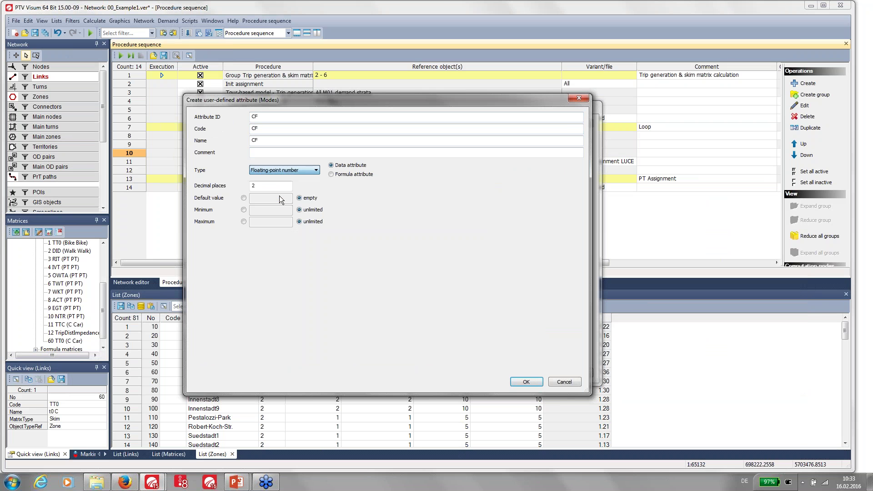
left_click(244, 198)
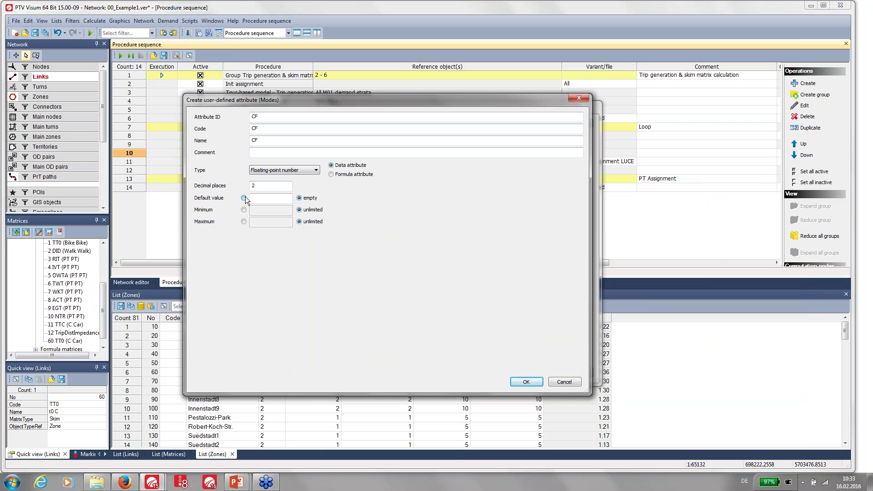
left_click(527, 382)
left_click(548, 374)
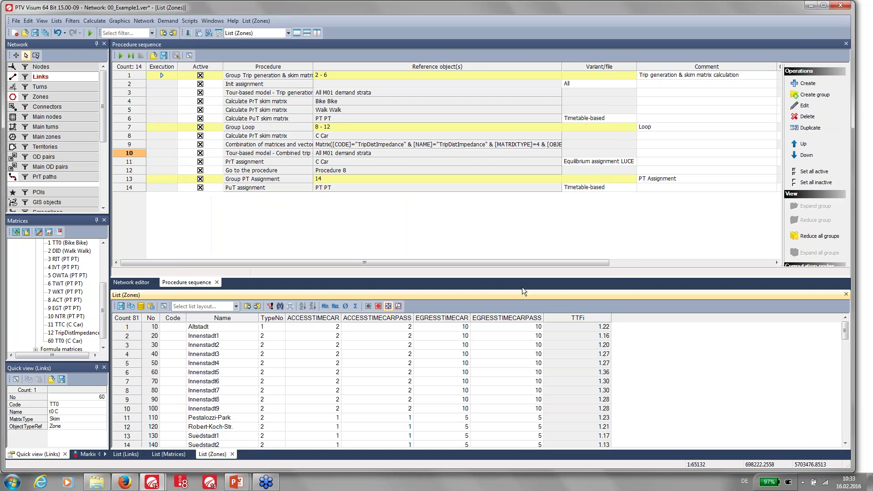
Open the list of modes and set the CF value of the Walk mode to 14.4.
left_click(59, 22)
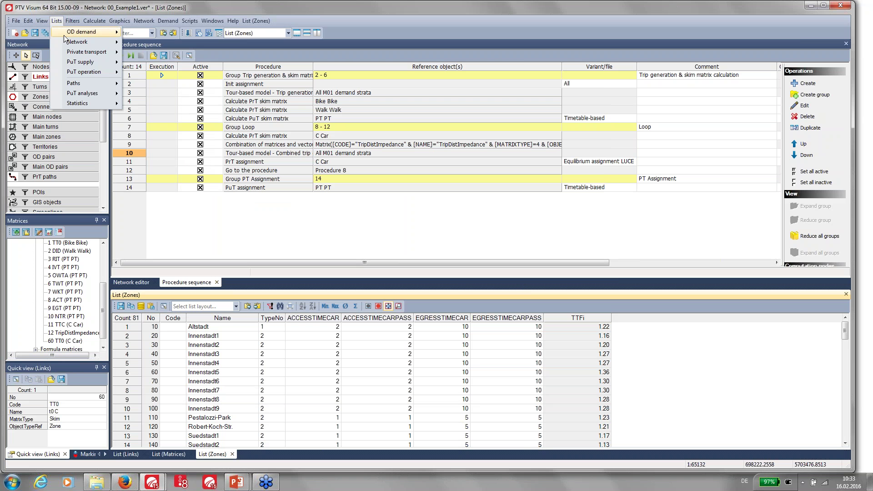
mouse_move(67, 33)
left_click(147, 43)
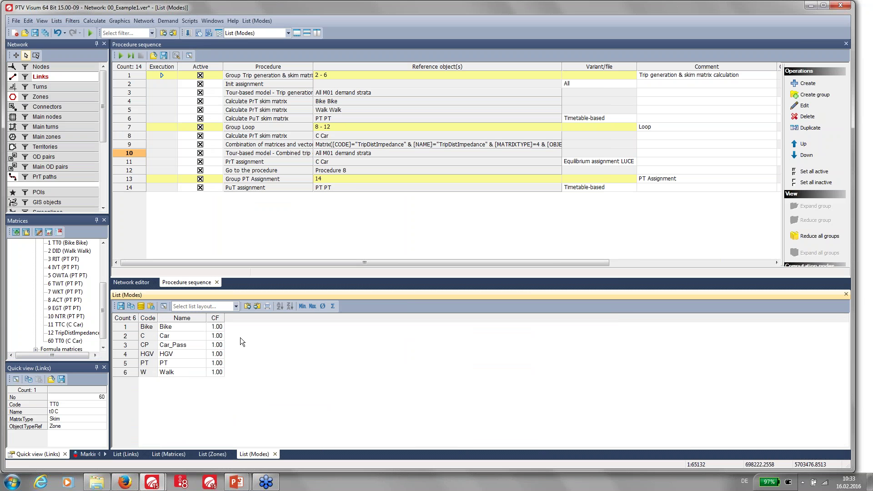
double_click(212, 372)
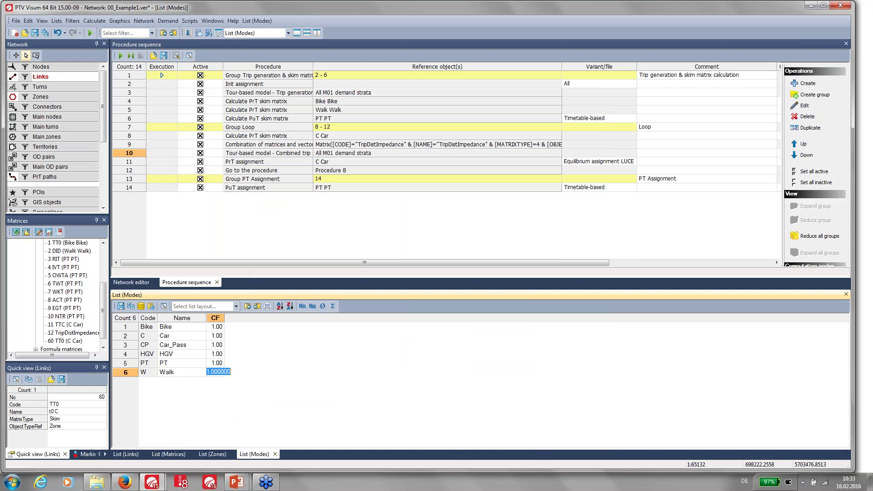
type("14,4")
key("Return")
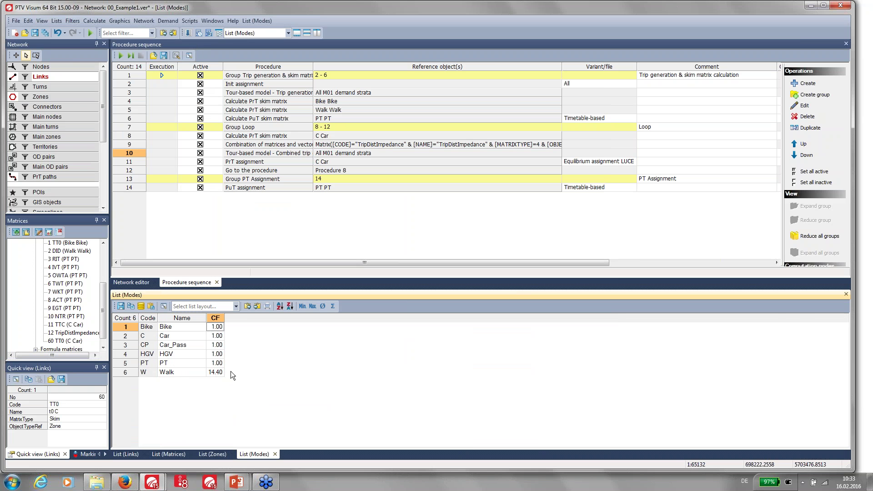
Open the combined trip distribution procedure's mode choice utilities, widen the utility function column and sort the rows by mode in descending order.
double_click(165, 152)
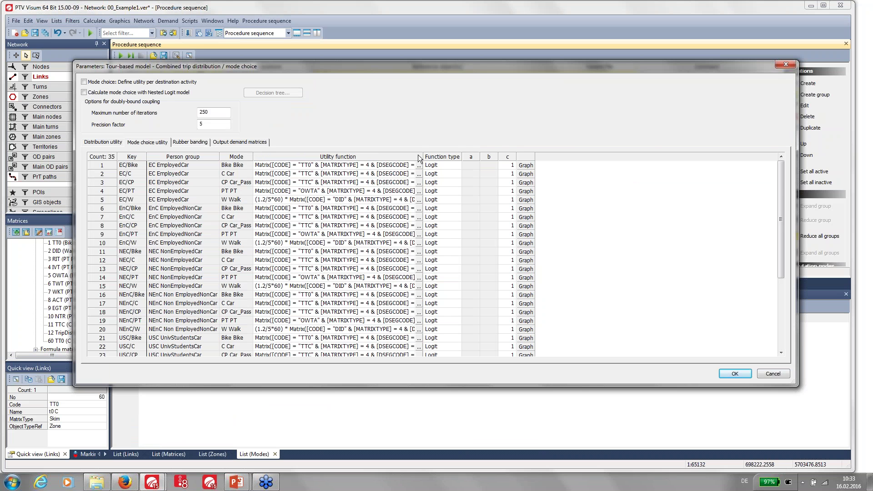
left_click_drag(422, 156, 545, 156)
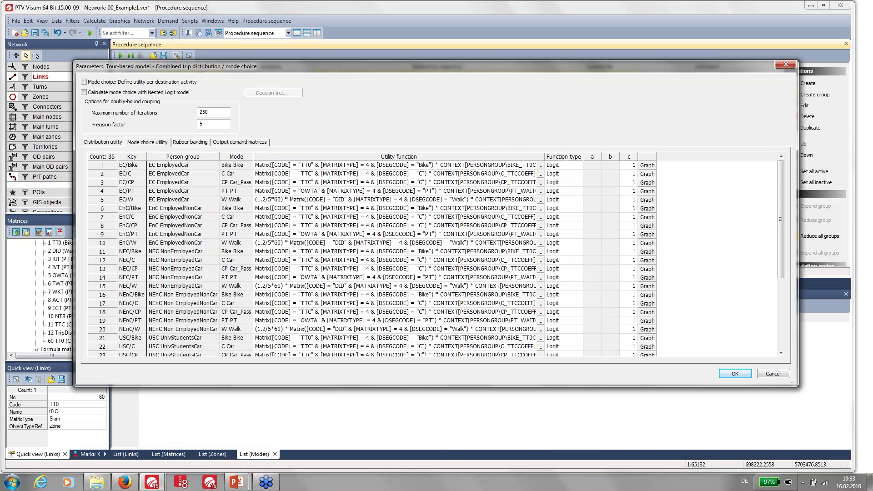
left_click(236, 157)
right_click(230, 156)
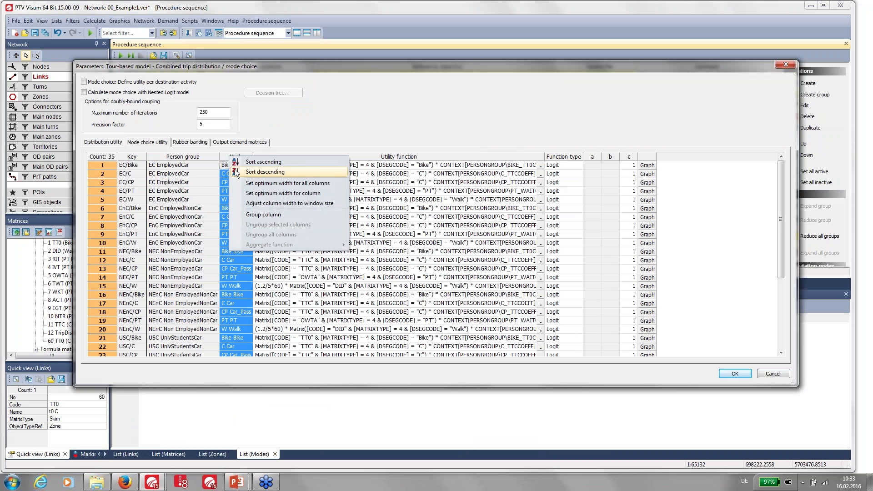
left_click(264, 172)
left_click_drag(544, 157, 614, 157)
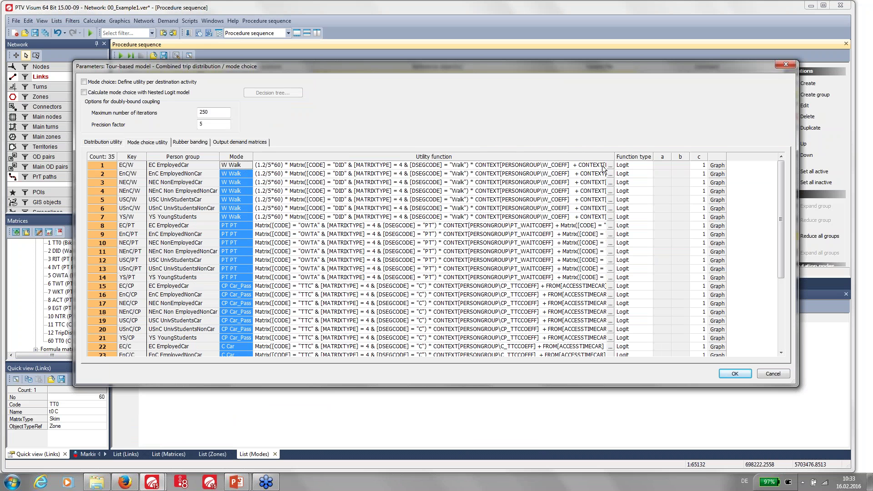
Replace the factor (1.2/5*60) in the EC/W utility definition with the variable attribute Context[MODE\CF].
left_click(611, 165)
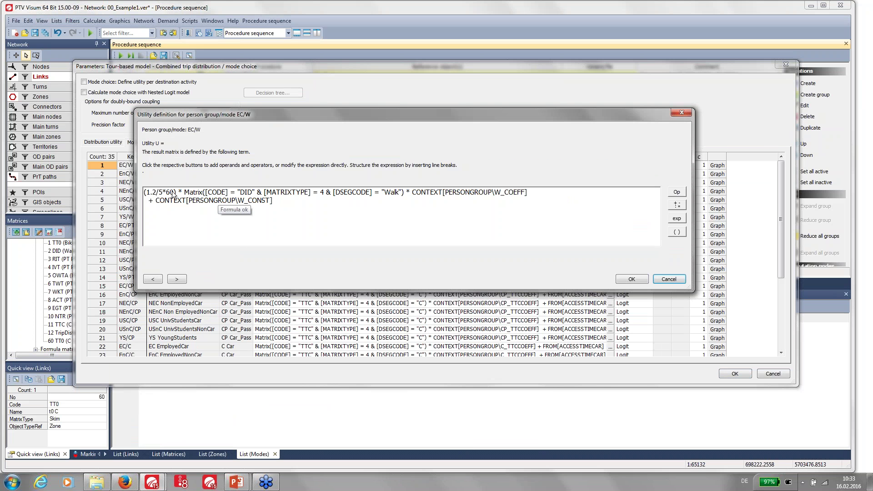
left_click(174, 196)
left_click_drag(179, 192, 126, 190)
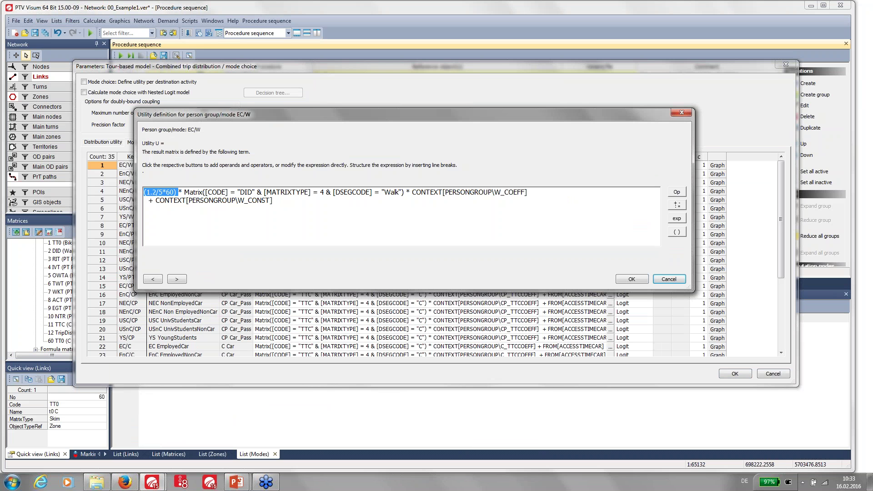
key("Delete")
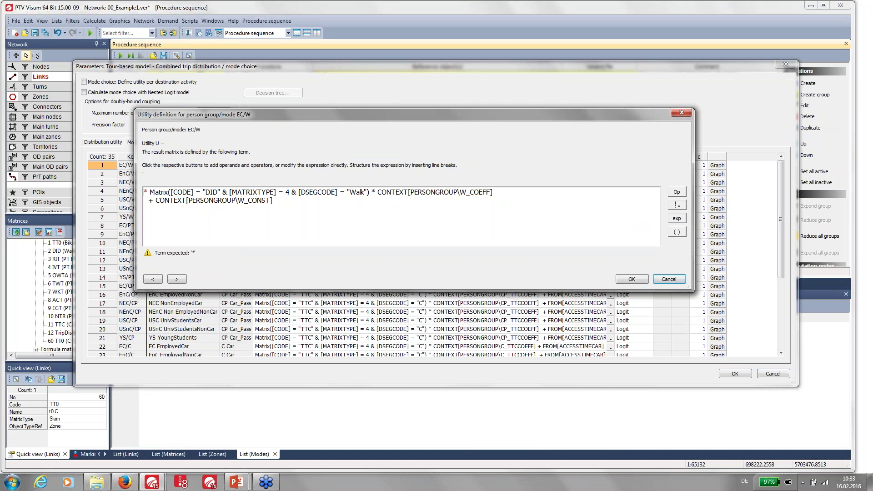
left_click_drag(591, 111, 691, 90)
left_click(771, 171)
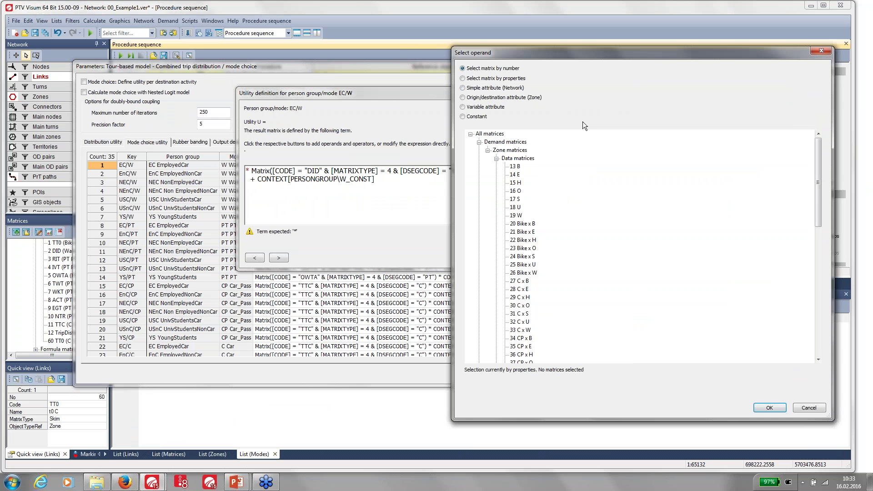
left_click(481, 109)
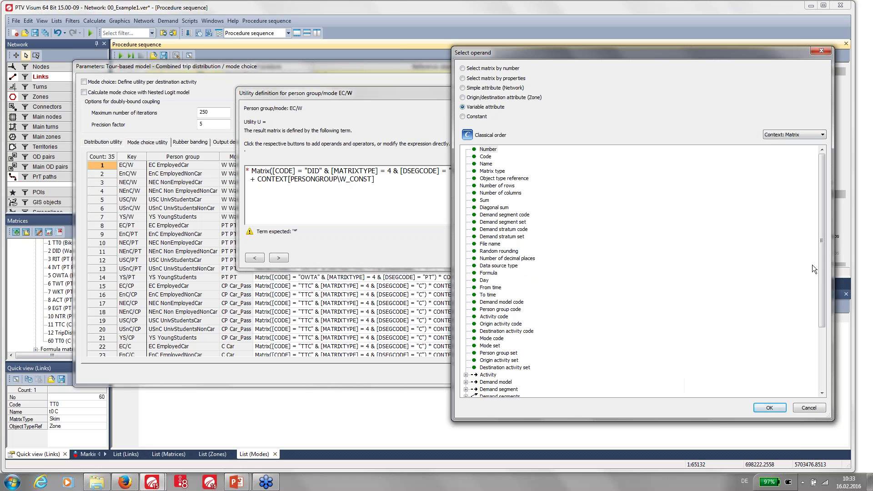
left_click_drag(821, 261, 822, 315)
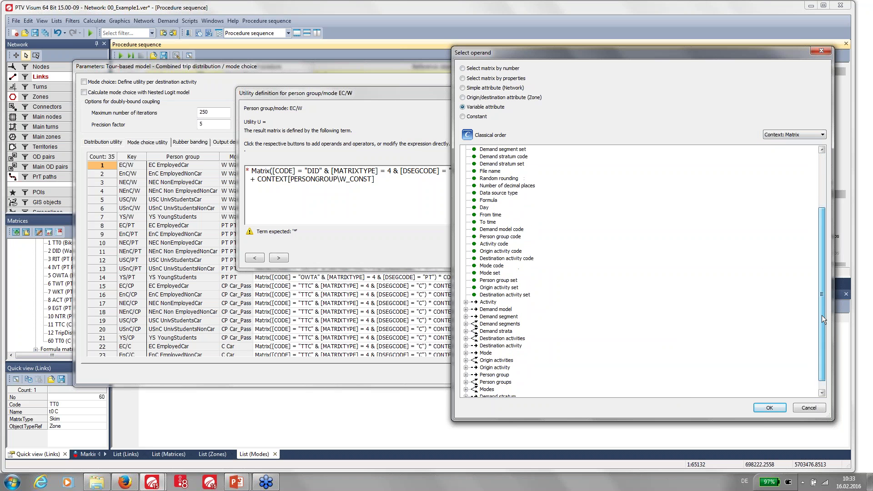
left_click(466, 353)
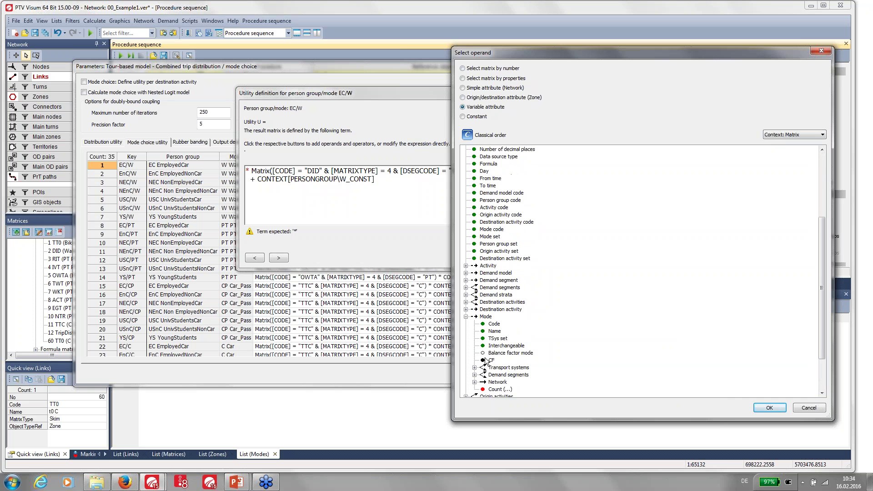
double_click(485, 361)
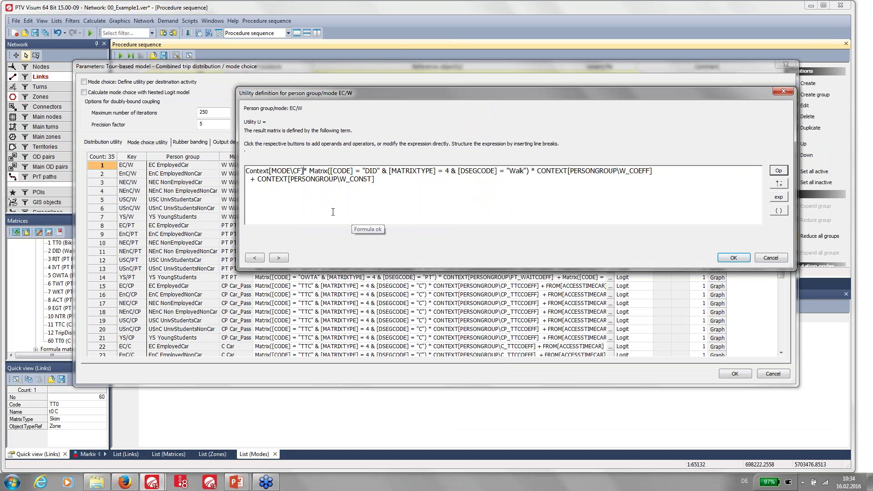
left_click(733, 258)
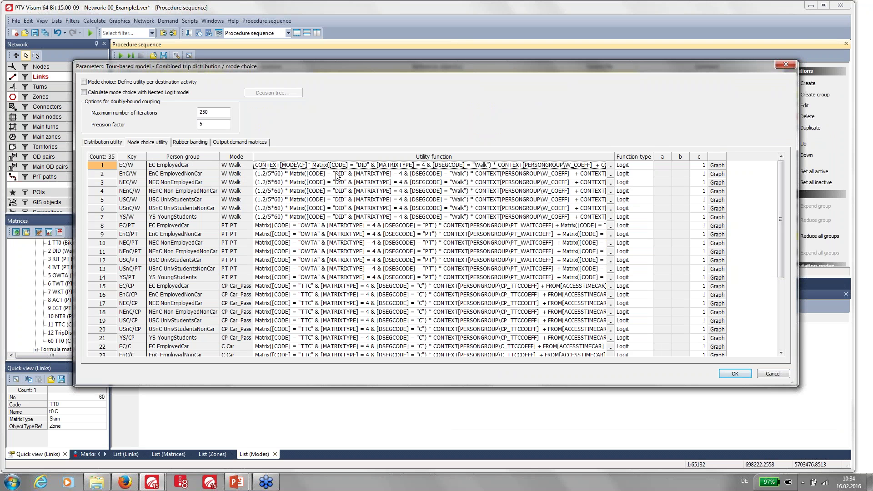
Copy the EC/W utility function to the other Walk rows, EnC/W through YS/W, and accept the procedure parameters.
left_click_drag(303, 176, 306, 218)
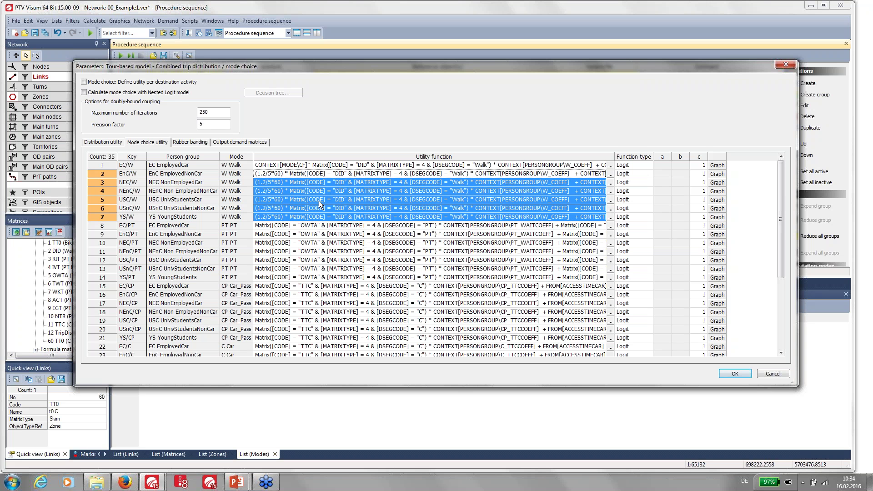
key("ctrl+v")
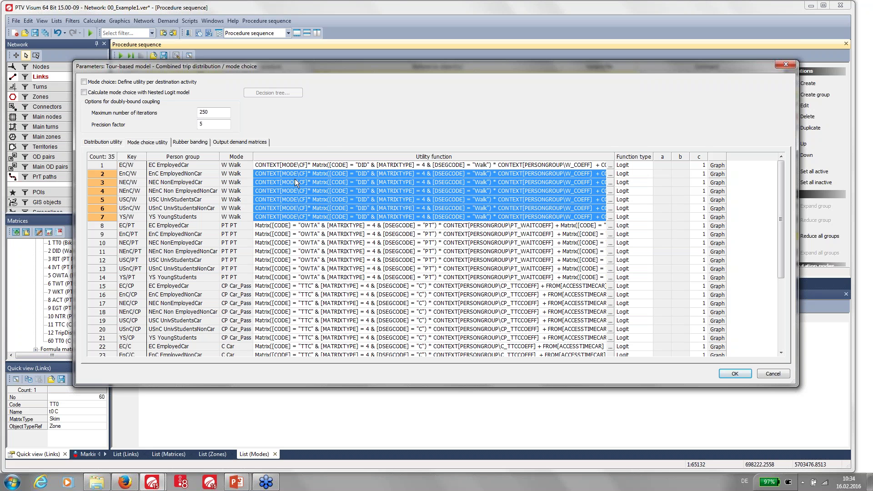
left_click(734, 373)
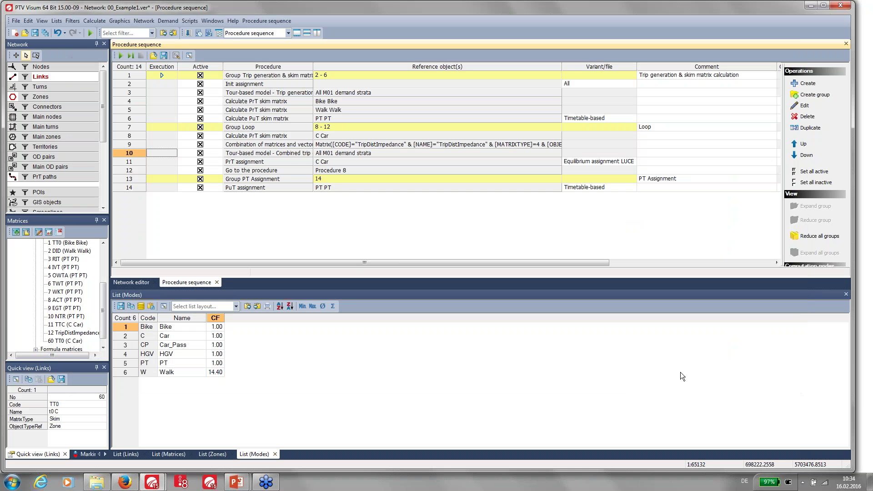
Open the list of person groups and apply the PersonGroups_Example5 list layout to show the utility coefficients.
left_click(55, 20)
mouse_move(100, 31)
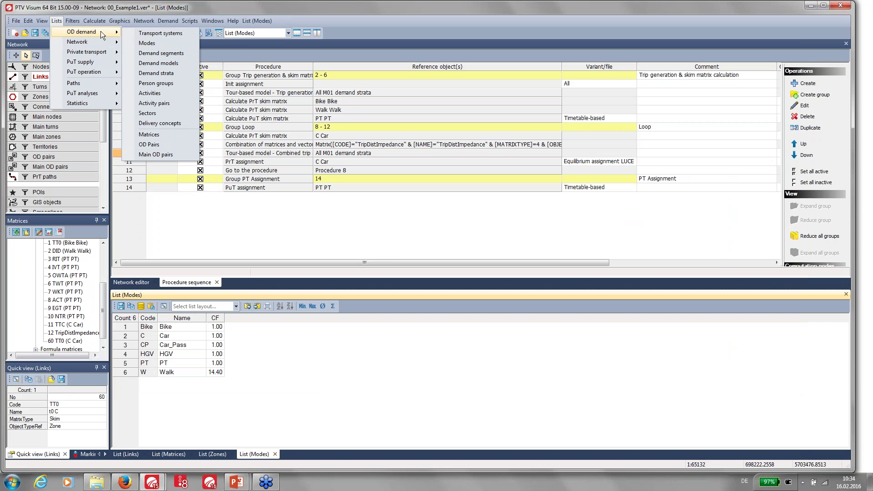
left_click(155, 83)
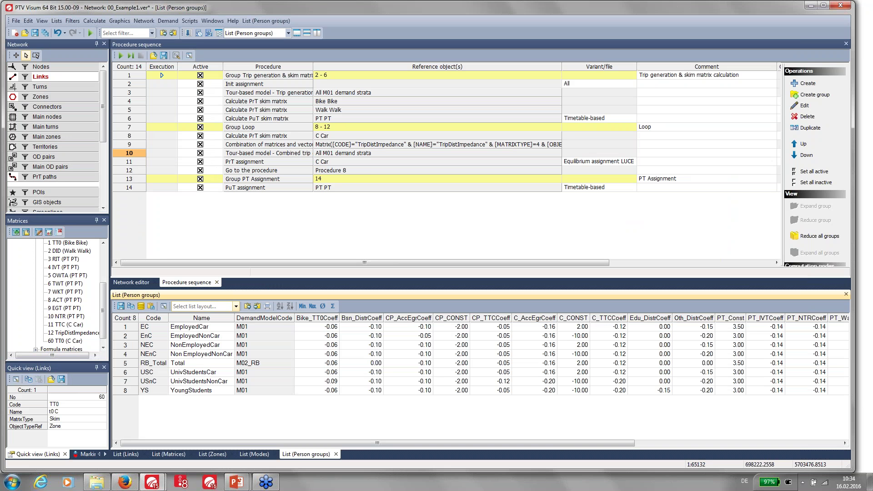
left_click(236, 306)
left_click(234, 316)
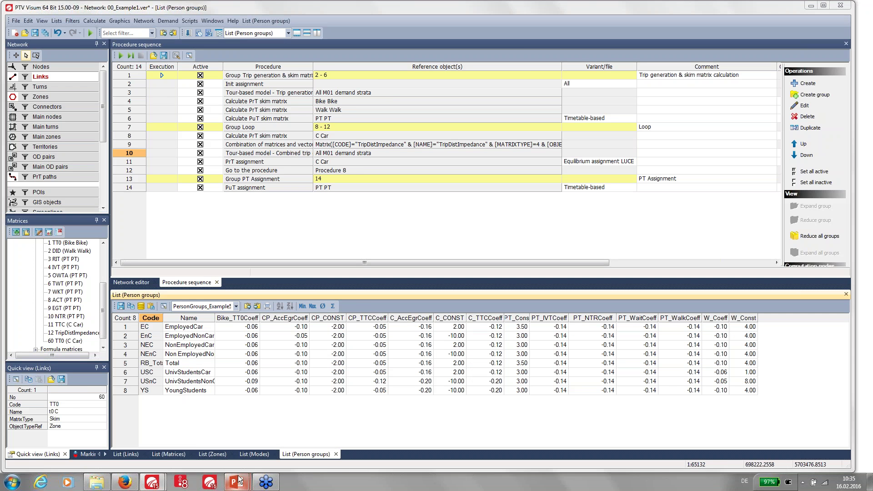
Switch to the PowerPoint slide show and advance to the Example 5 slide about the clearer view of procedure parameters.
mouse_move(236, 482)
left_click(287, 435)
key("Right")
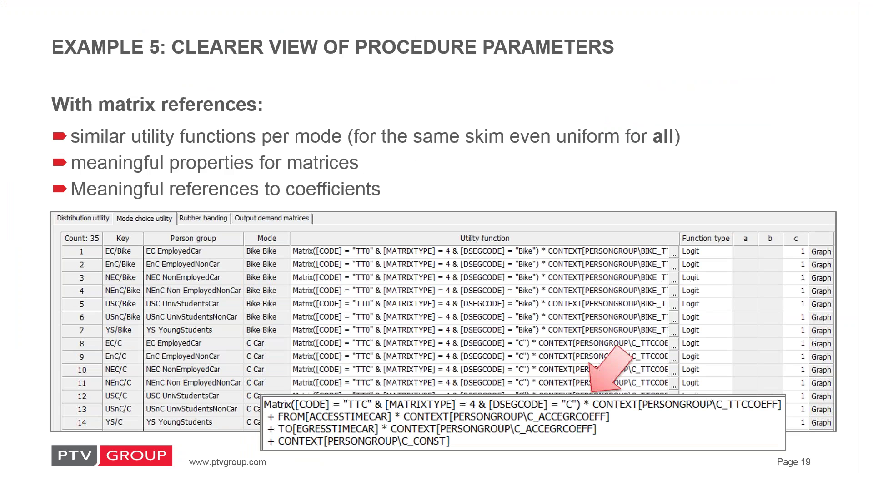
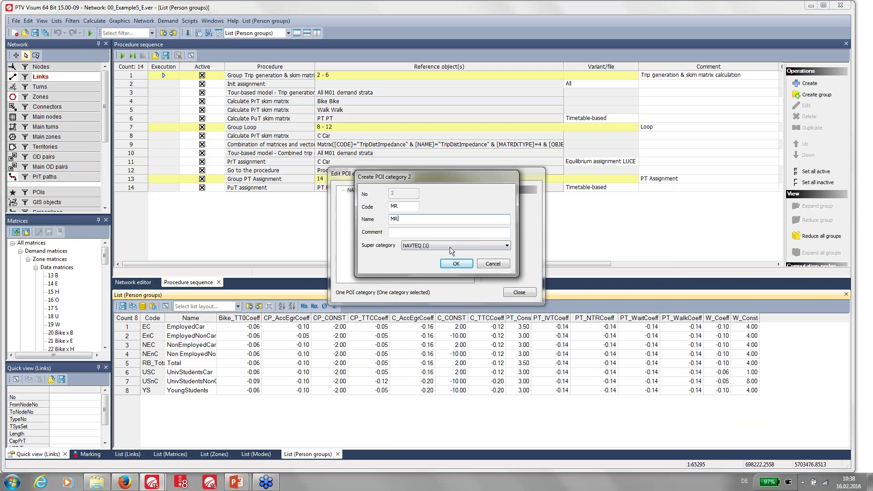
Create the POI category MR at the top level, without a super category.
left_click(433, 255)
left_click(453, 263)
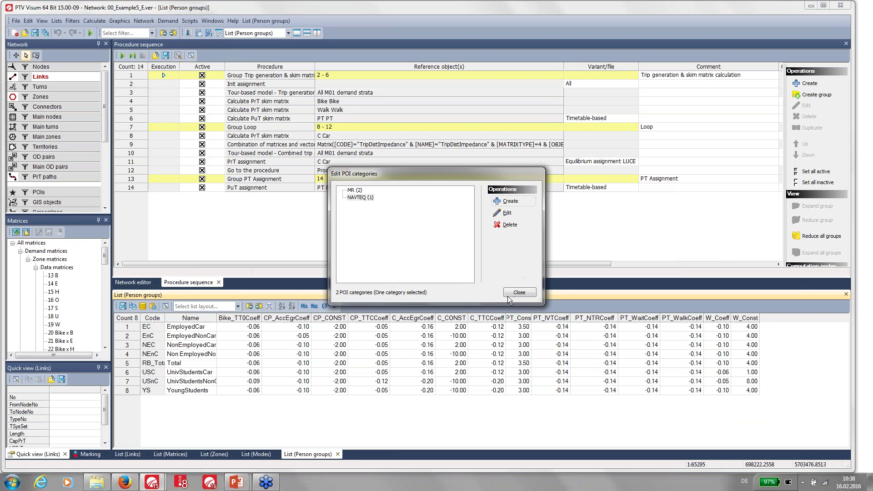
Start a user-defined attribute for the POI category MR (2) with HBH_EC as its attribute ID, code and name.
left_click(520, 292)
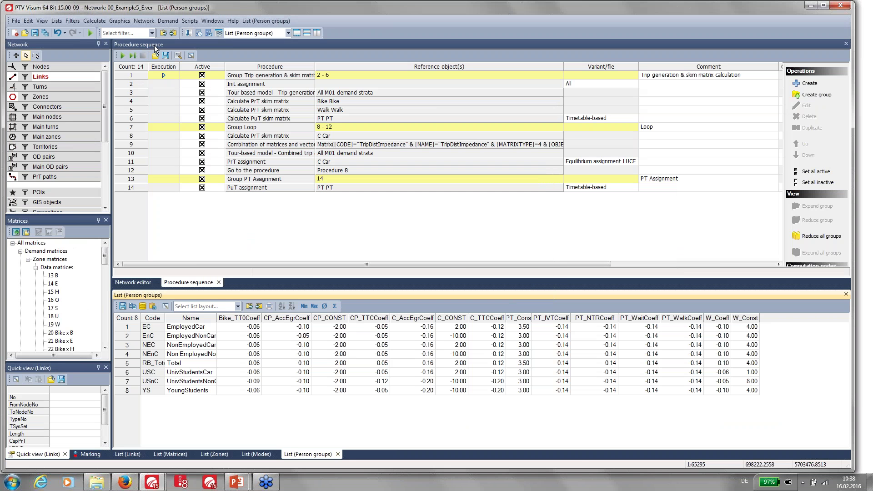
left_click(141, 22)
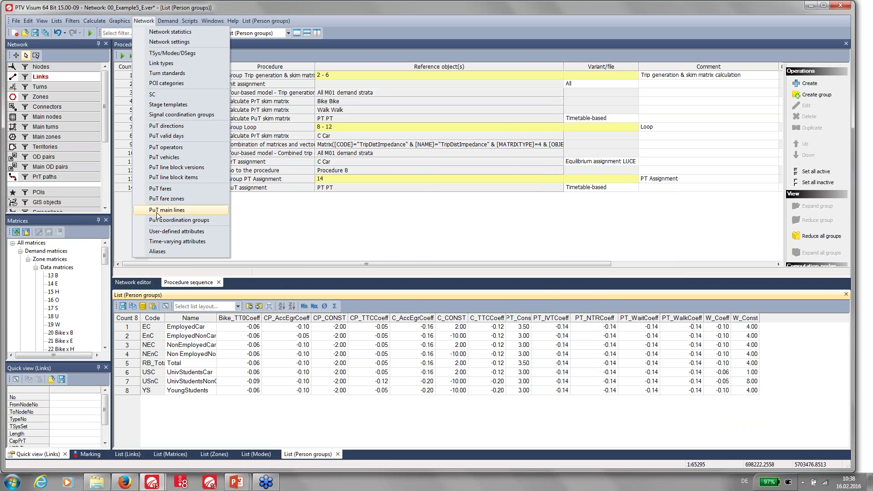
left_click(162, 229)
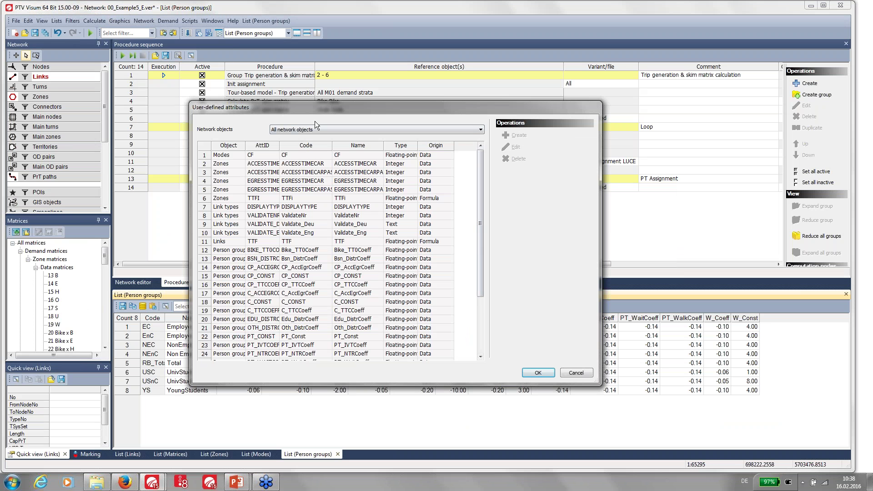
left_click(315, 129)
scroll(309, 273, "down", 6)
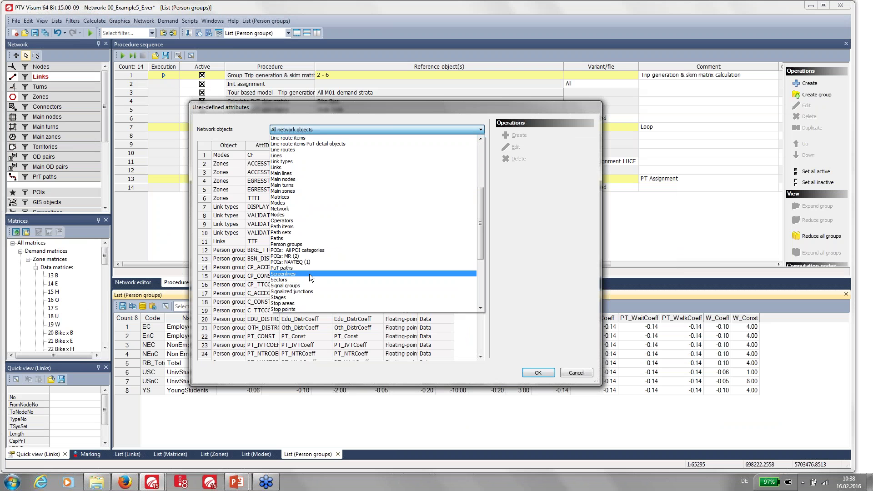
left_click(310, 256)
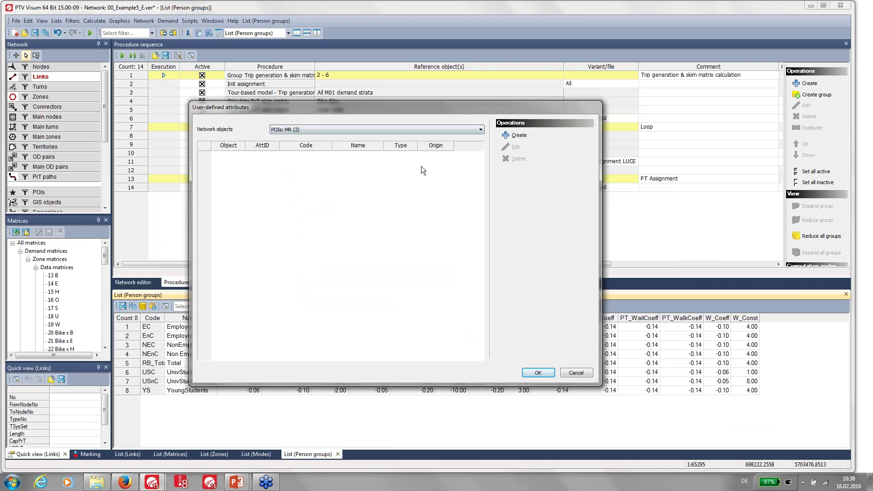
left_click(516, 135)
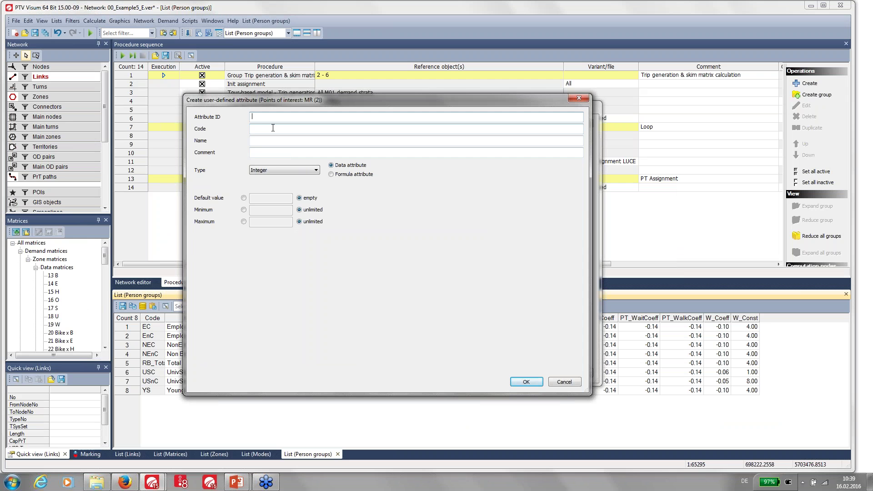
type("HBH_EC")
left_click(278, 129)
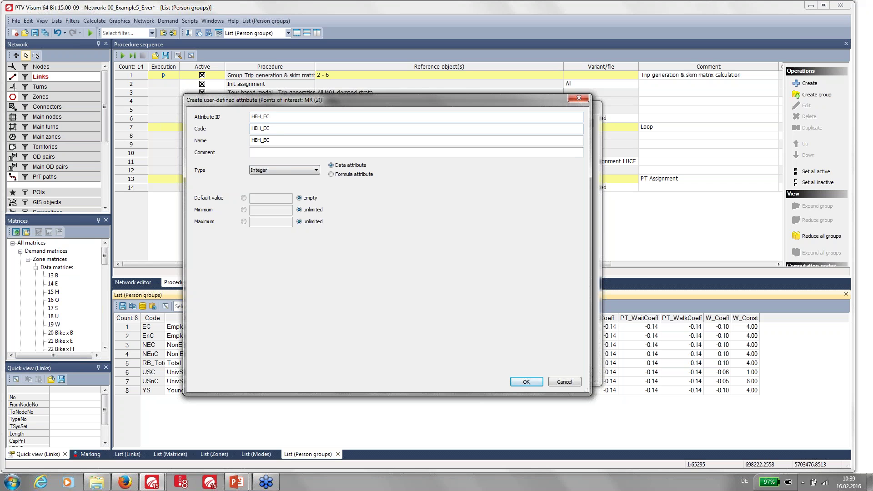
Define HBH_EC as a floating-point data attribute with default value 0 and accept the user-defined attributes.
left_click(282, 170)
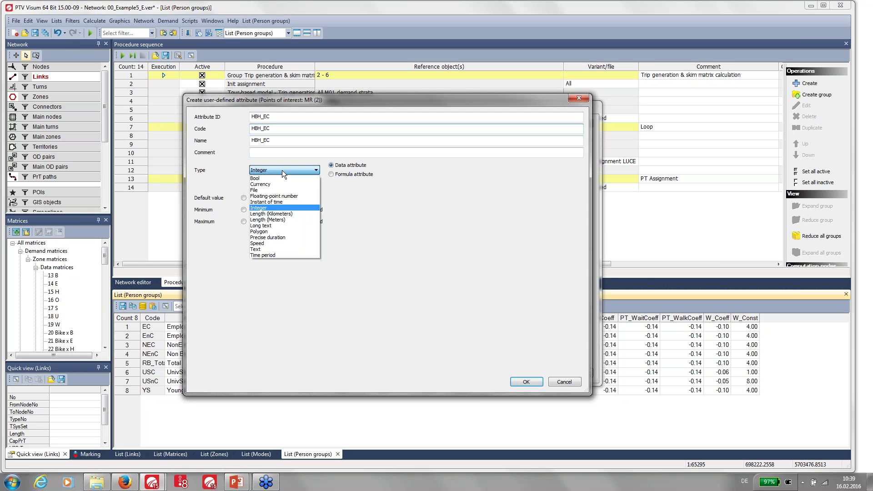
left_click(282, 196)
left_click(244, 198)
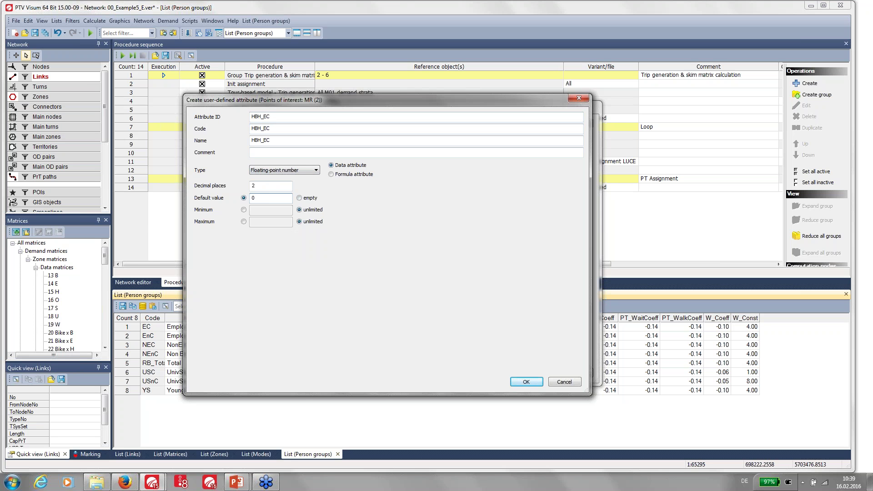
left_click(526, 382)
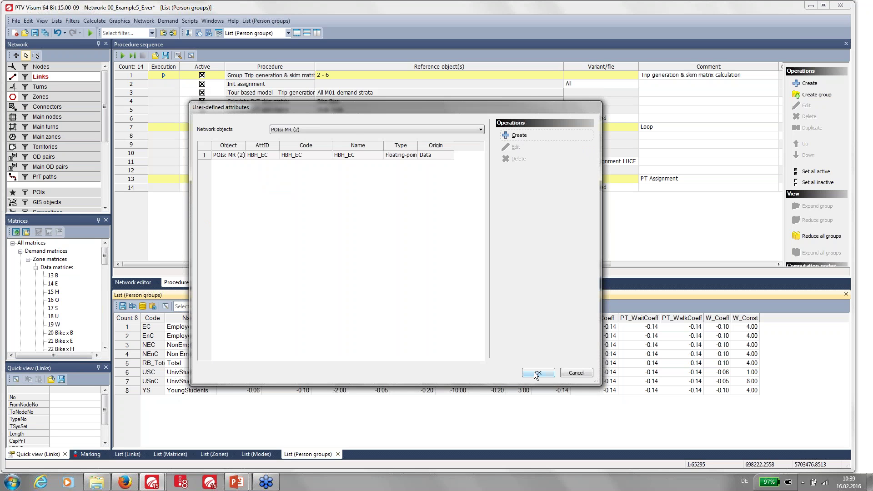
left_click(532, 372)
Open the points of interest list for category MR (2) and apply the POI_Example7_MR list layout.
left_click(56, 21)
mouse_move(72, 42)
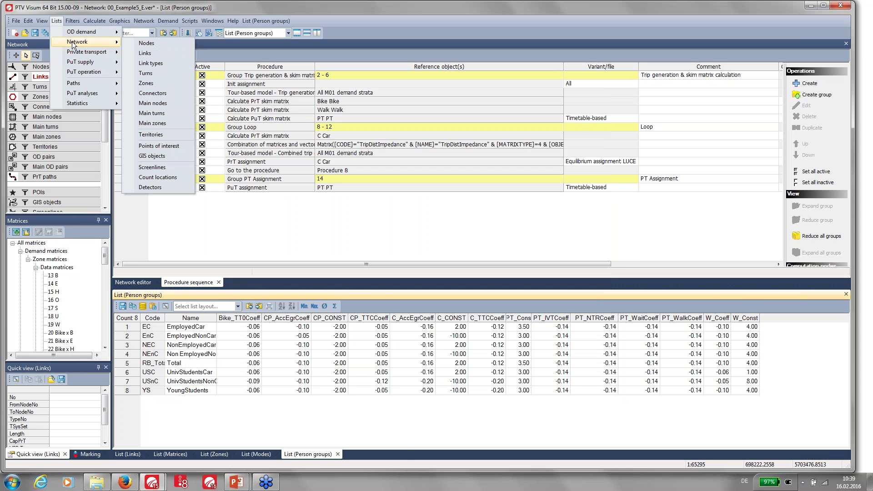
left_click(150, 146)
left_click(215, 320)
left_click(140, 334)
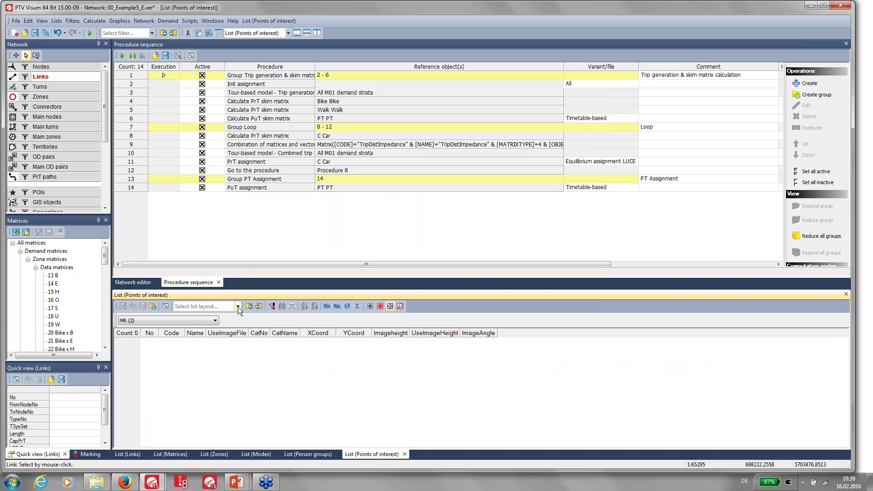
left_click(237, 307)
left_click(220, 316)
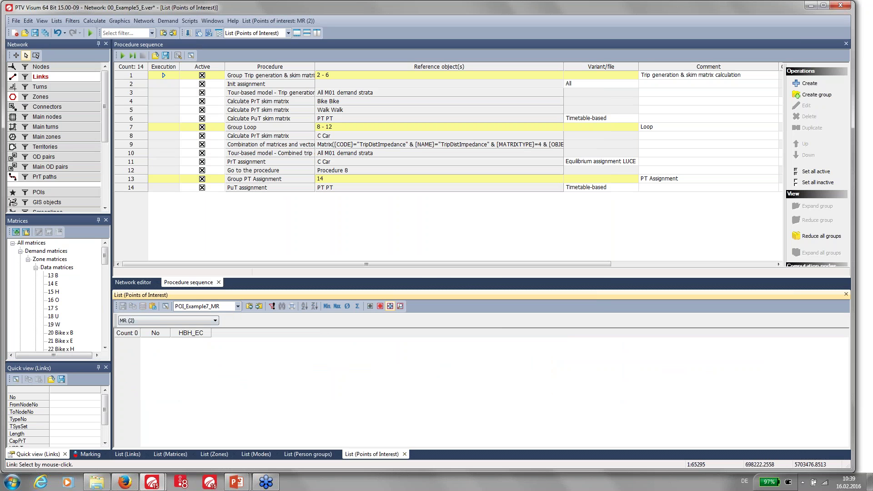
Show the network editor and activate insert mode for POIs, limited to category MR (2).
left_click_drag(74, 216, 73, 257)
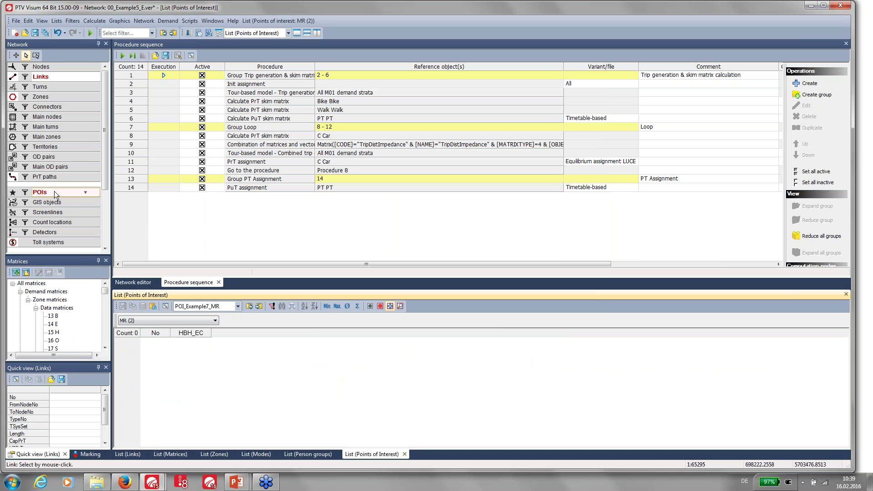
left_click(128, 282)
left_click(74, 192)
left_click(86, 193)
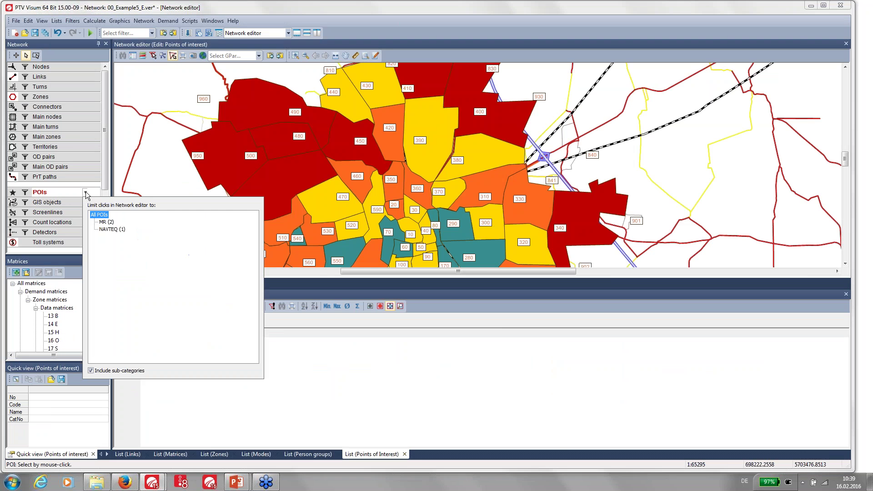
left_click(103, 222)
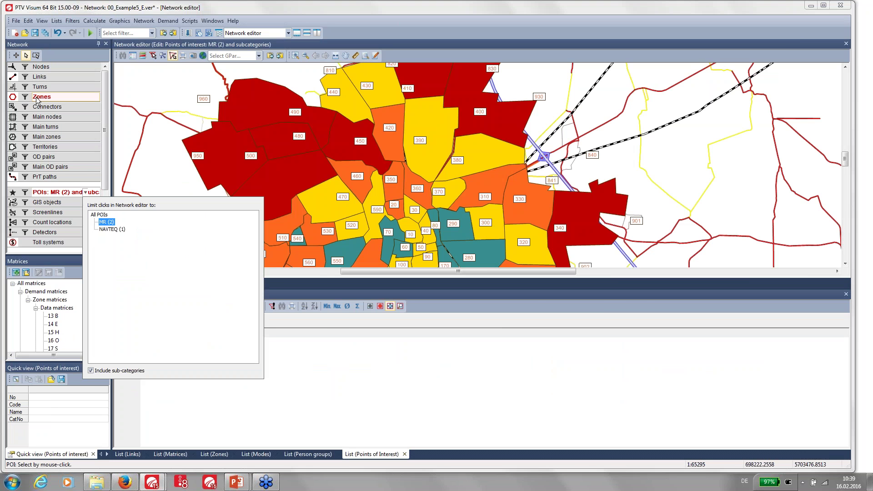
left_click(16, 55)
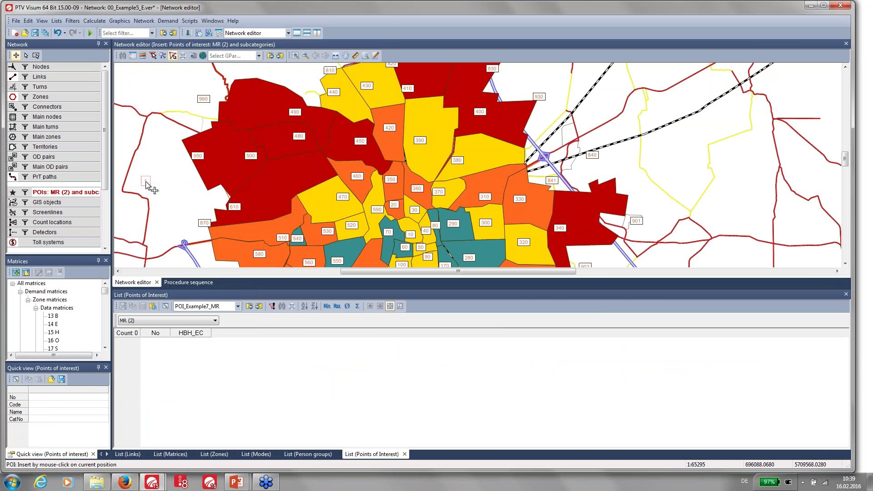
Insert four MR points of interest on the map around the western zones, keeping the default properties.
left_click(160, 201)
left_click(267, 306)
left_click(161, 201)
left_click(272, 307)
left_click(148, 182)
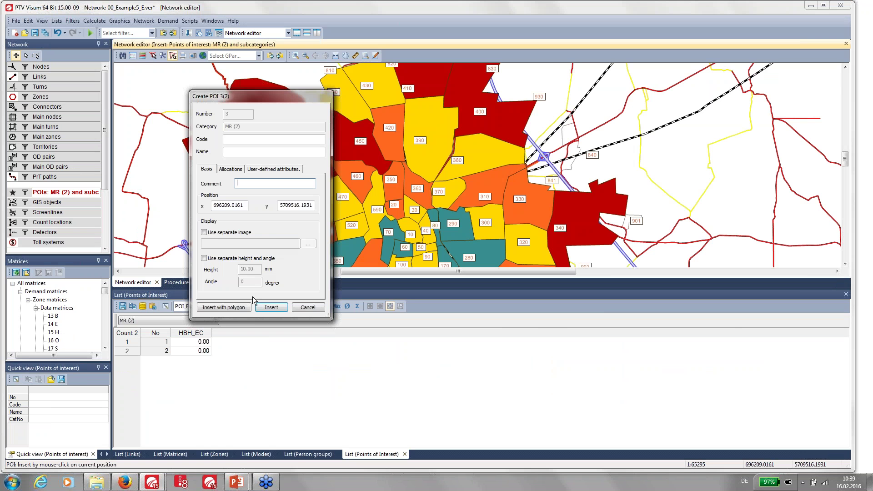
left_click(272, 307)
left_click(192, 217)
left_click(272, 307)
Set the HBH_EC values of POIs 1 to 4 to 2.34, 3.1, 2.5 and 2.45.
double_click(194, 342)
type("2")
type(".34")
key("Return")
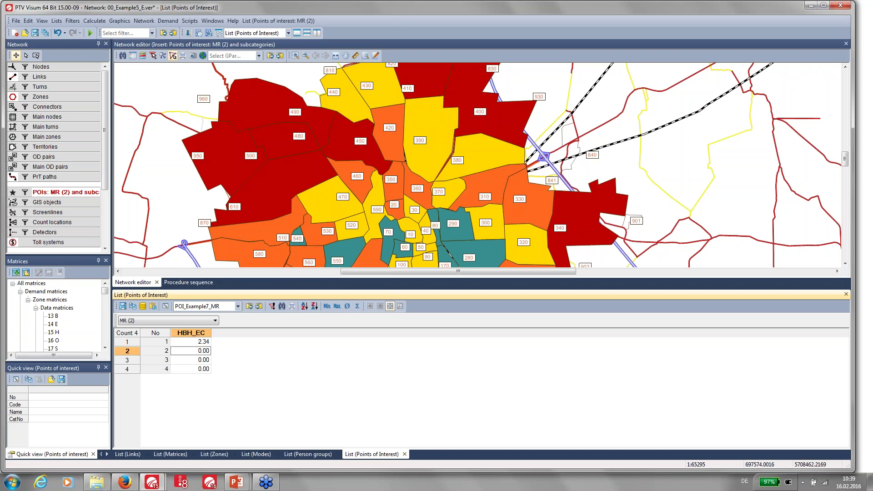
type("3.1")
key("Return")
type("2.5")
key("Return")
type("2.45")
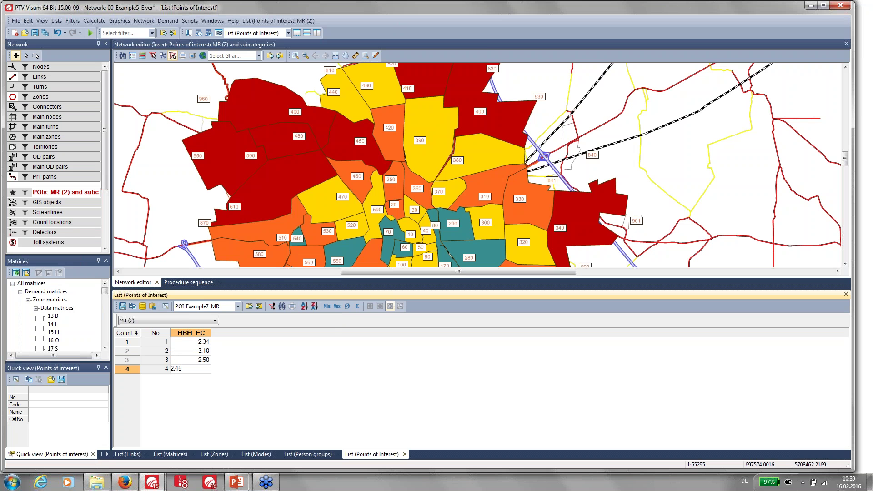
left_click(248, 367)
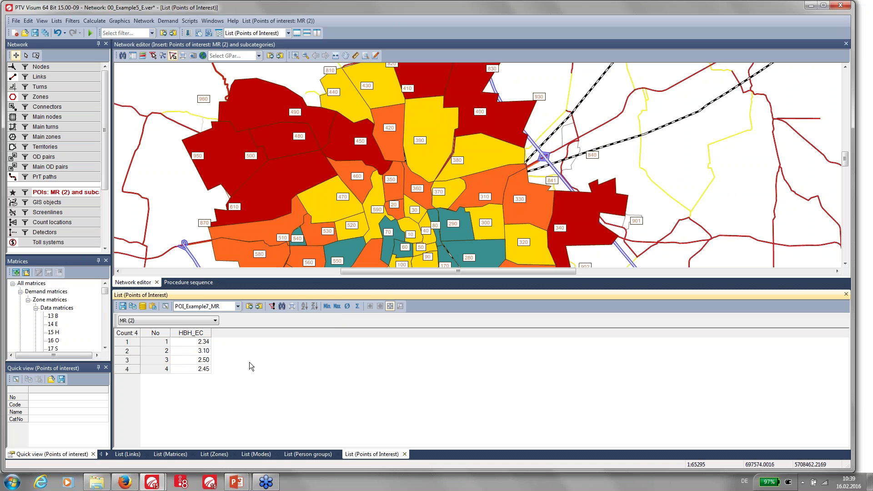
Open the zones list beside the POI list, apply the Zones_Example7_MobiR layout and fit the MobilityRate(HBH_EC,EC) column width.
left_click(56, 20)
mouse_move(91, 41)
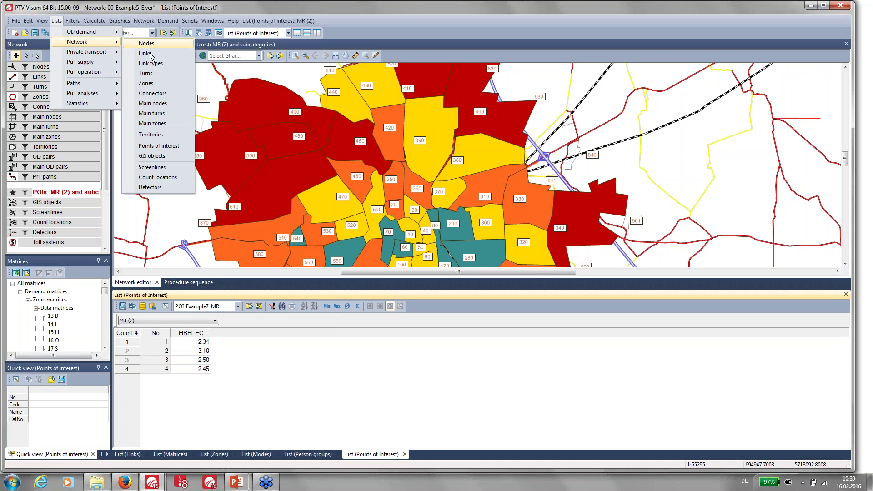
left_click(149, 83)
left_click_drag(418, 452, 496, 377)
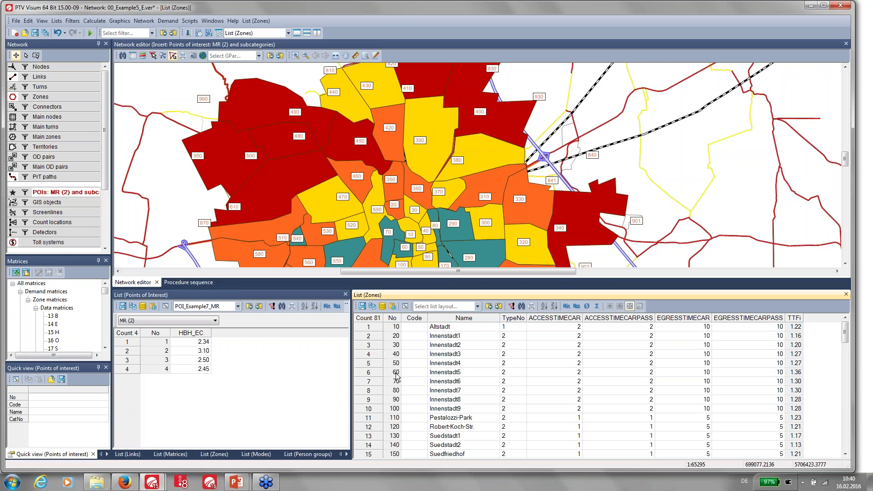
left_click(477, 307)
left_click(471, 323)
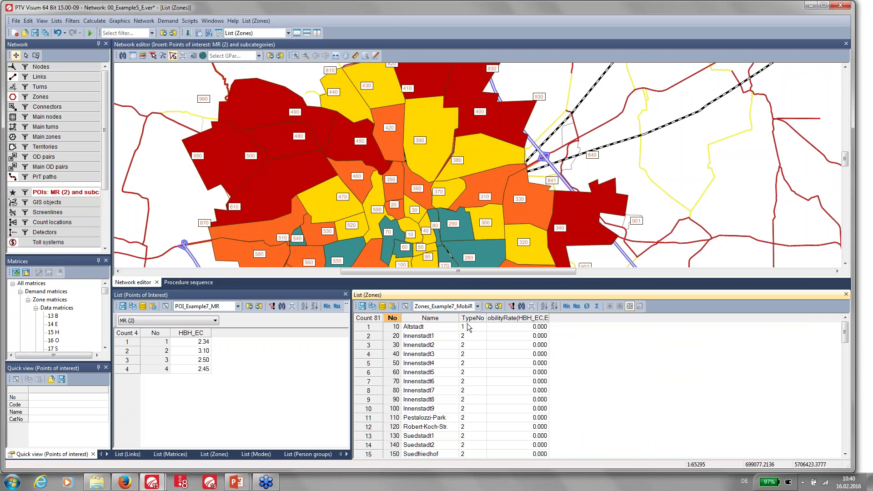
left_click_drag(350, 351, 307, 351)
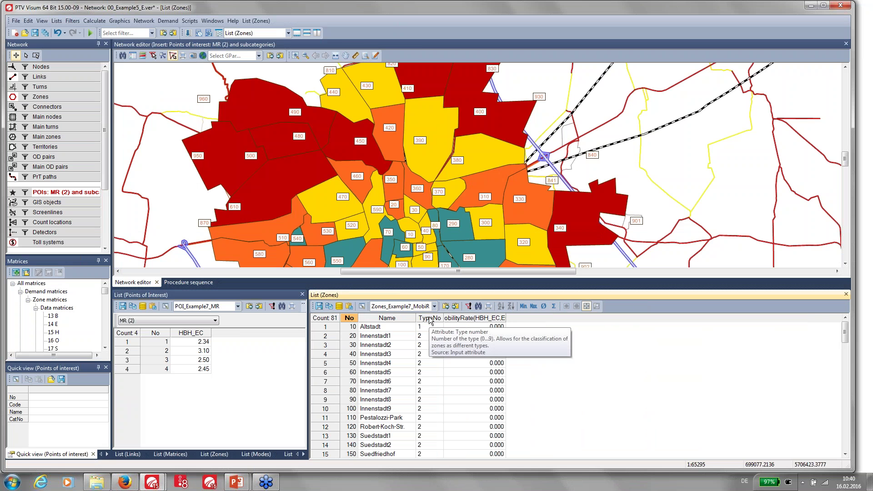
double_click(505, 318)
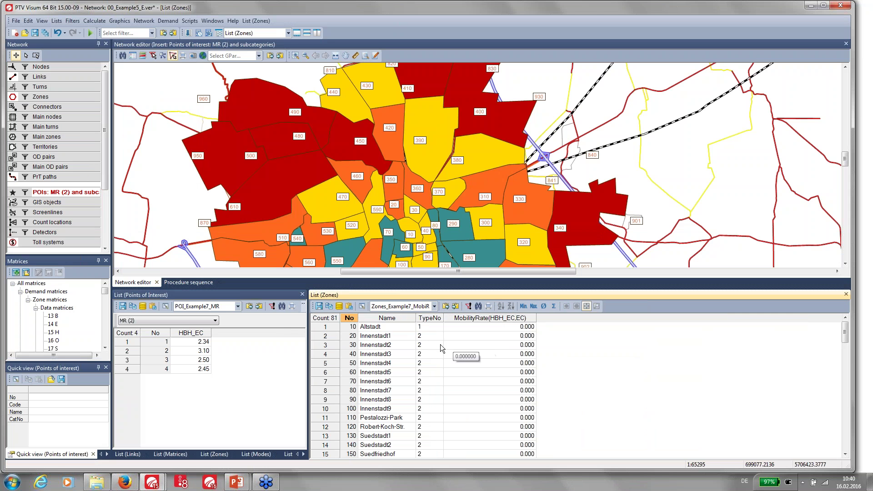
Add an Edit attribute procedure after the PuT assignment at the end of the procedure sequence.
left_click(190, 283)
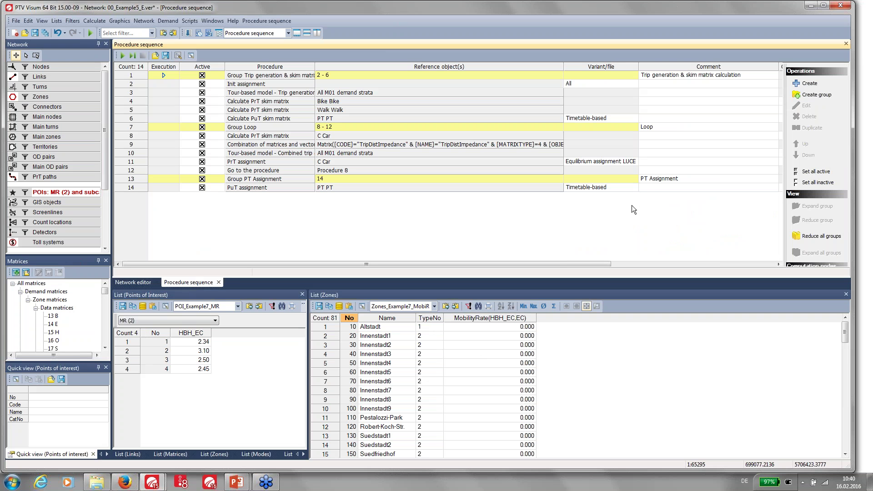
left_click(649, 187)
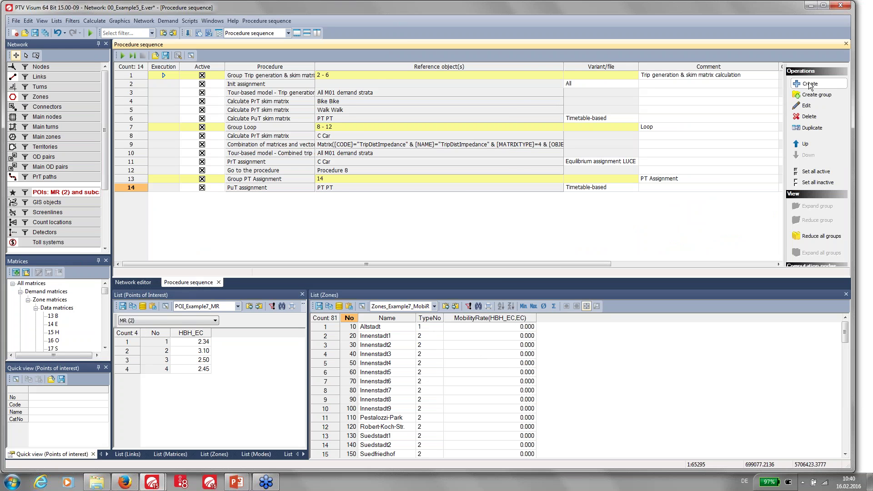
left_click(809, 84)
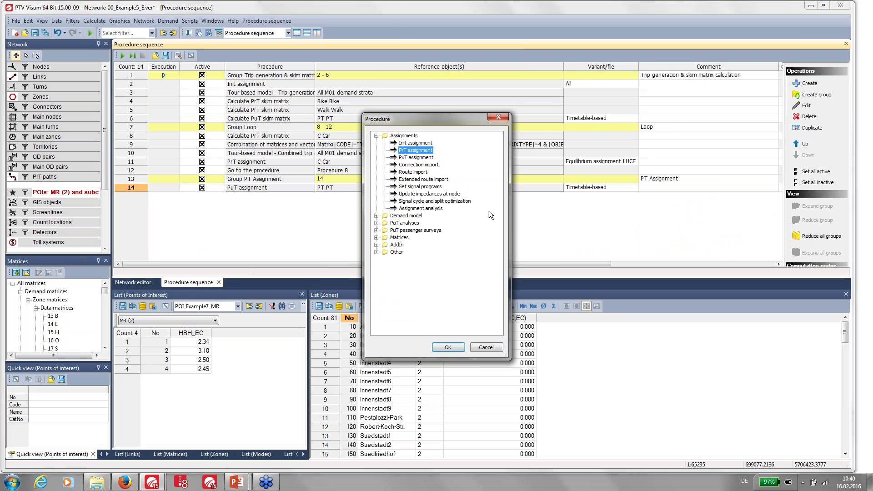
left_click(376, 252)
double_click(416, 238)
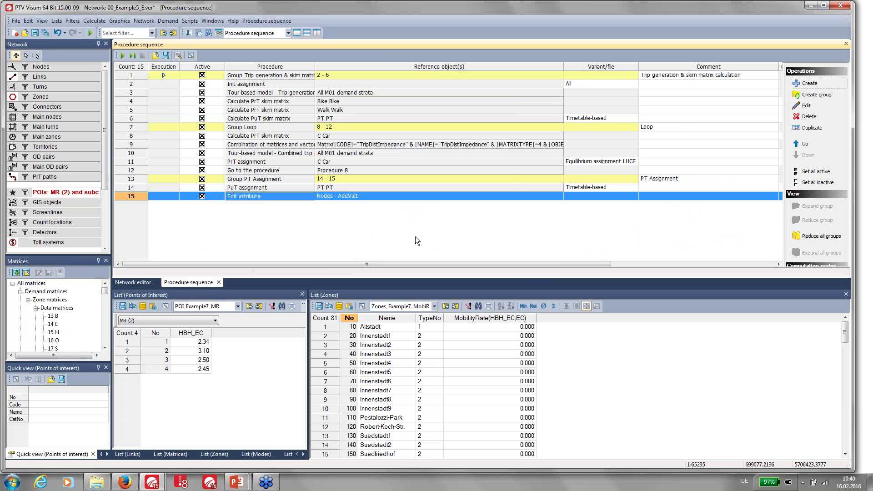
Edit the new Edit attribute procedure to use Zones as network object type and Mobility rate (HBH_EC,EC) as target attribute.
left_click(339, 195)
left_click(808, 105)
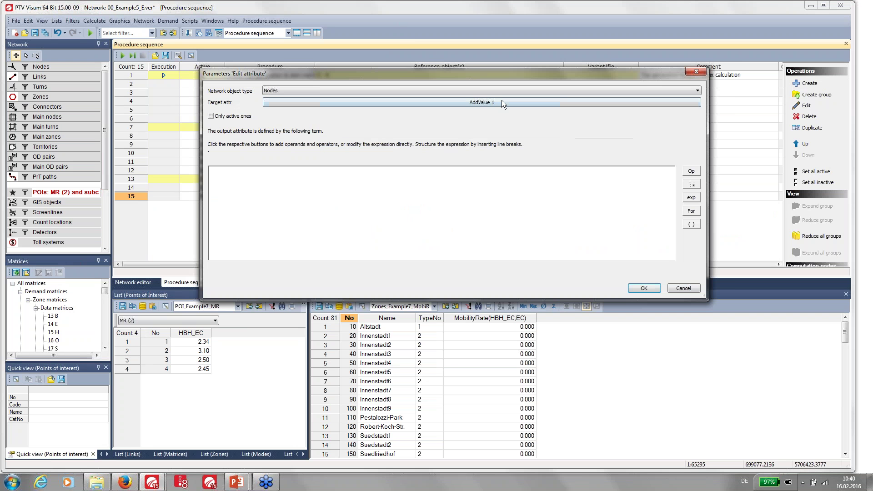
left_click(286, 91)
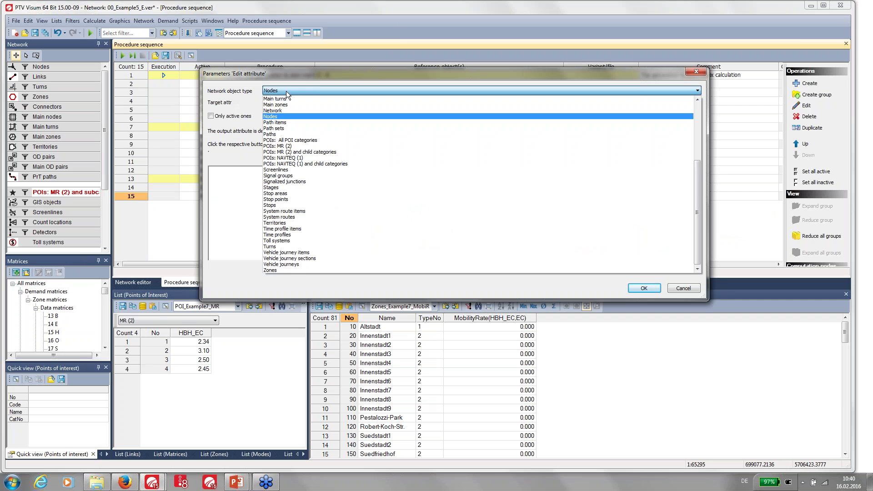
left_click(287, 270)
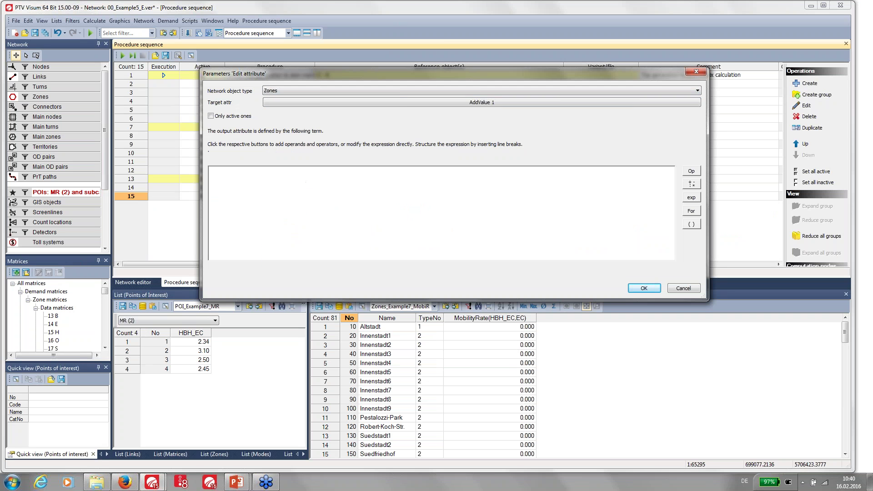
left_click(402, 102)
scroll(492, 184, "down", 6)
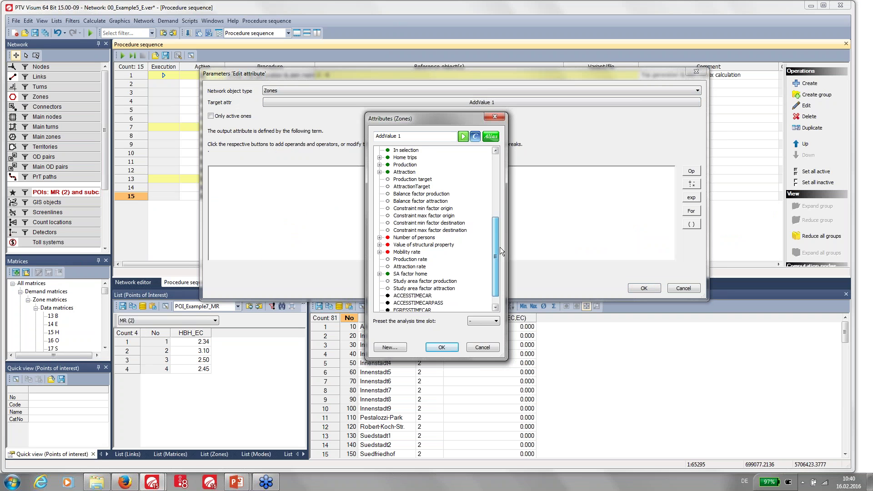
left_click(380, 273)
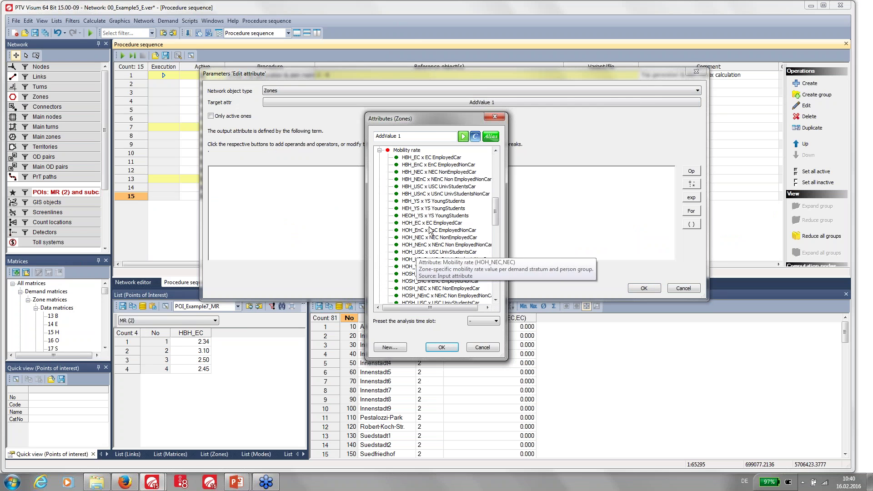
double_click(418, 159)
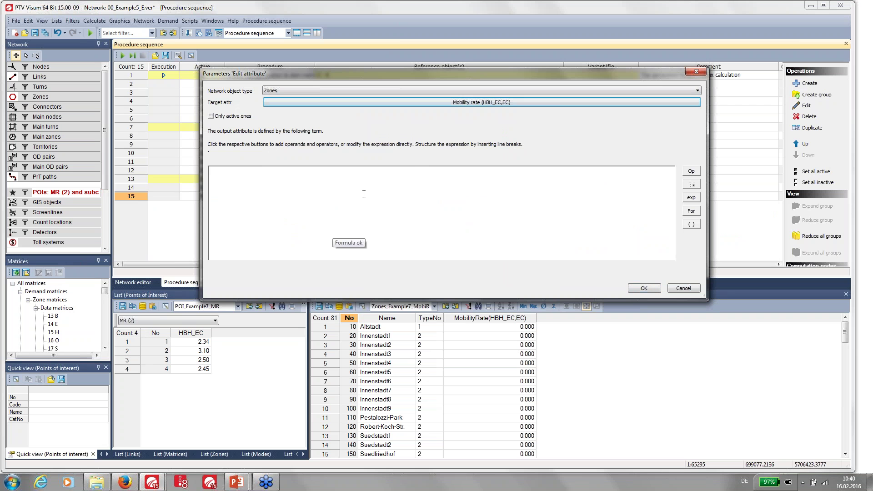
Insert a TableLookup function over Points of interest: MR (2) with variable name MR and explanatory comments.
left_click(692, 212)
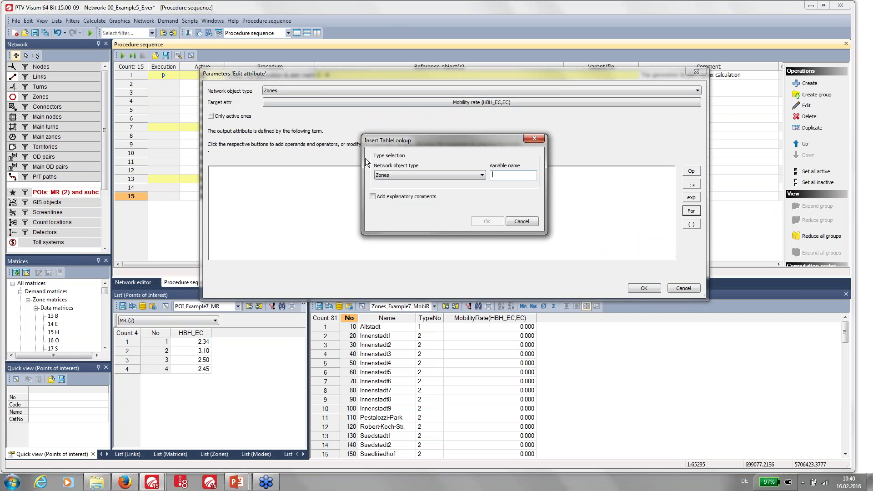
left_click(393, 176)
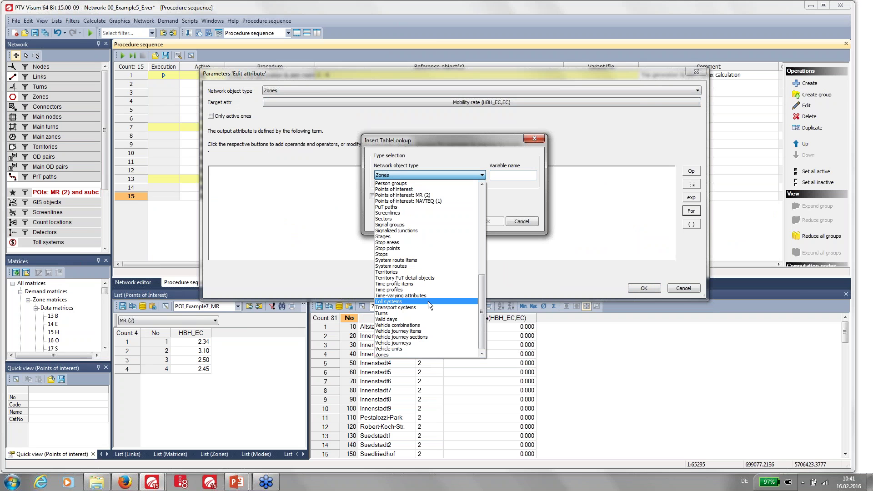
left_click(402, 196)
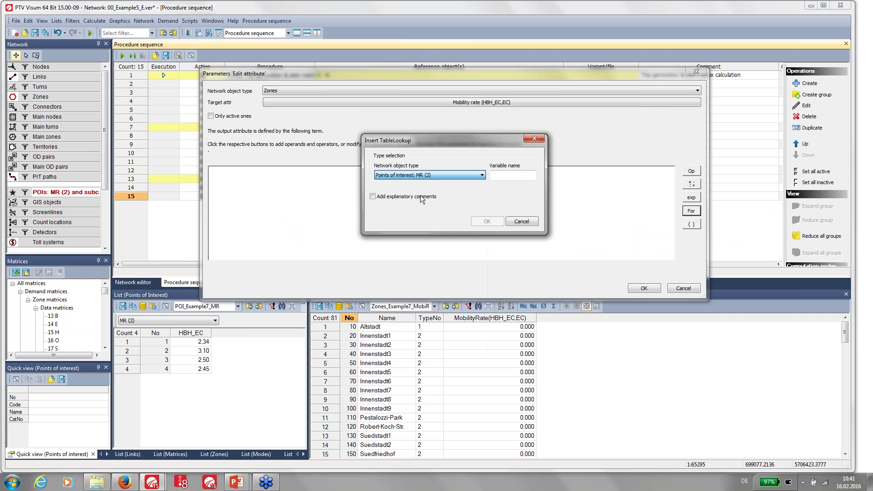
left_click(513, 175)
type("MR")
left_click(399, 195)
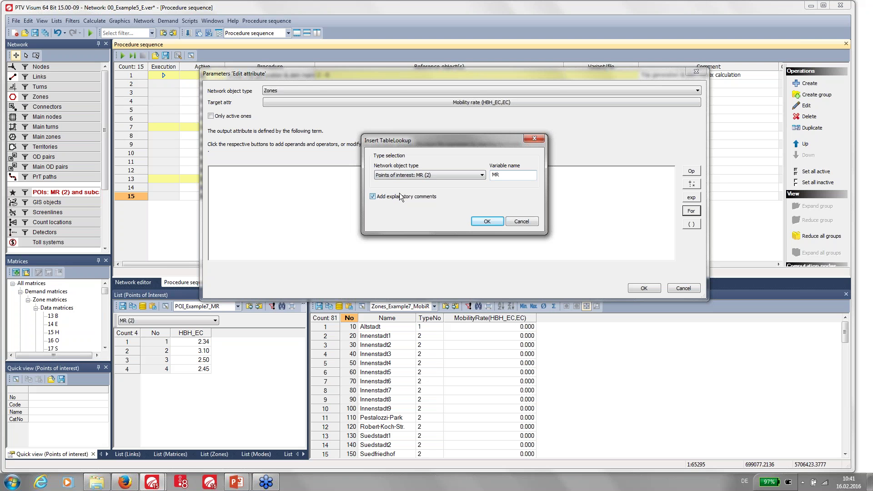
left_click(487, 222)
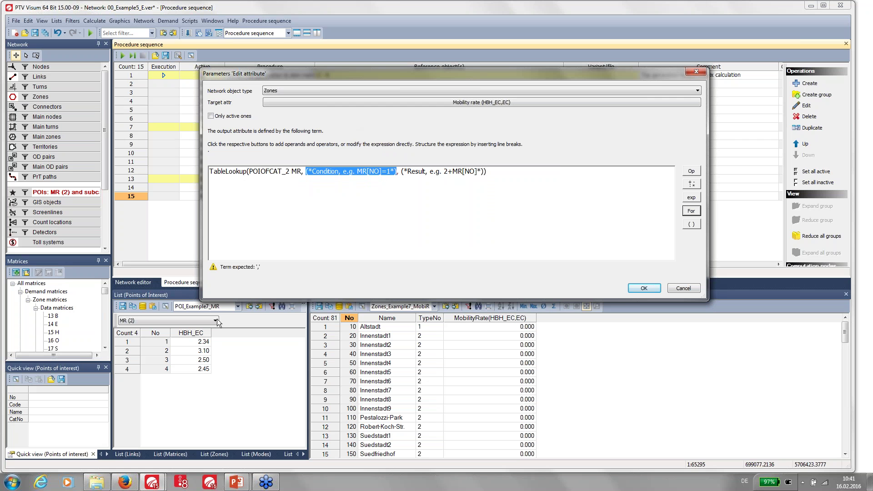
Replace the TableLookup condition placeholder with MR[NO]=[TYPENO], using the zones' type number as operand.
left_click(313, 172)
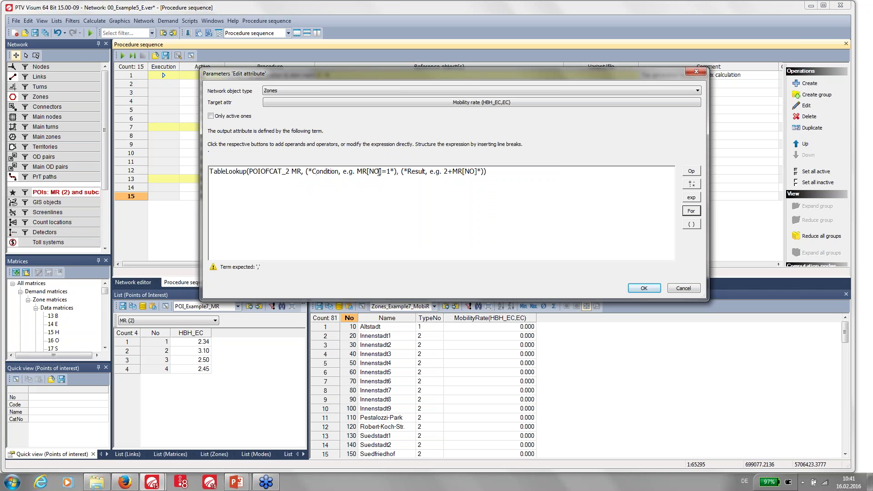
left_click_drag(306, 172, 356, 171)
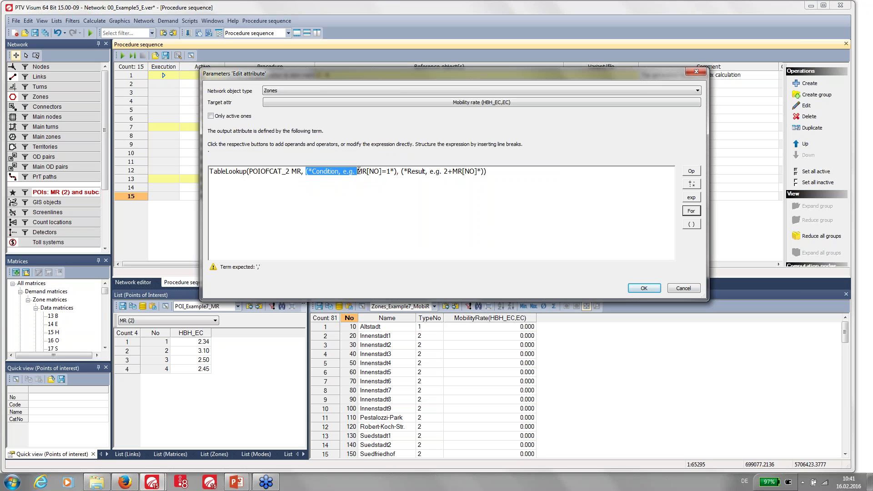
key("Delete")
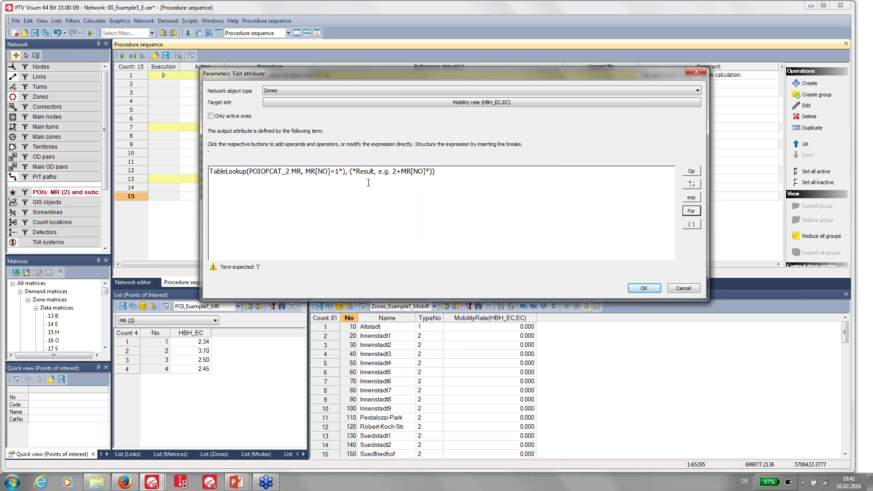
key("BackSpace")
key("BackSpace")
key("BackSpace")
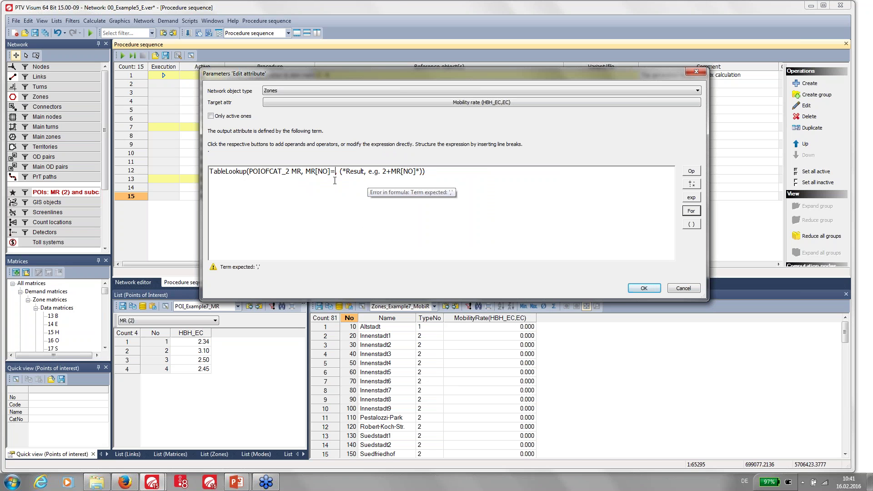
left_click(691, 171)
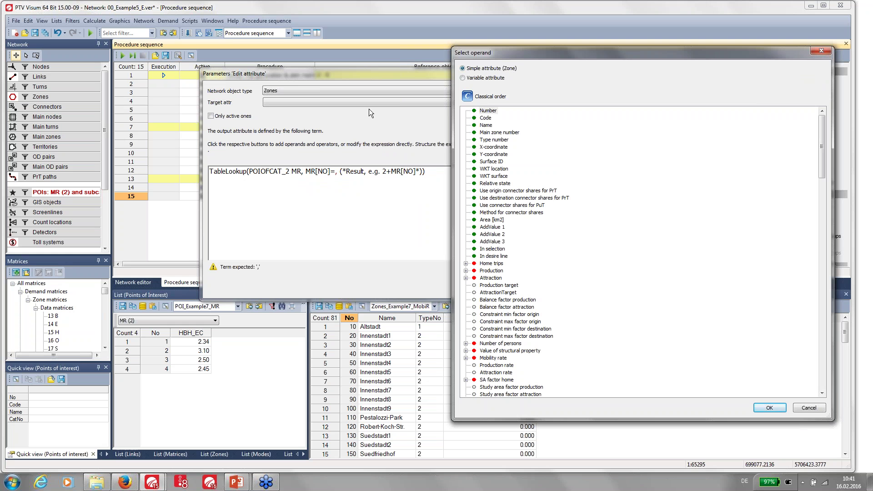
double_click(500, 140)
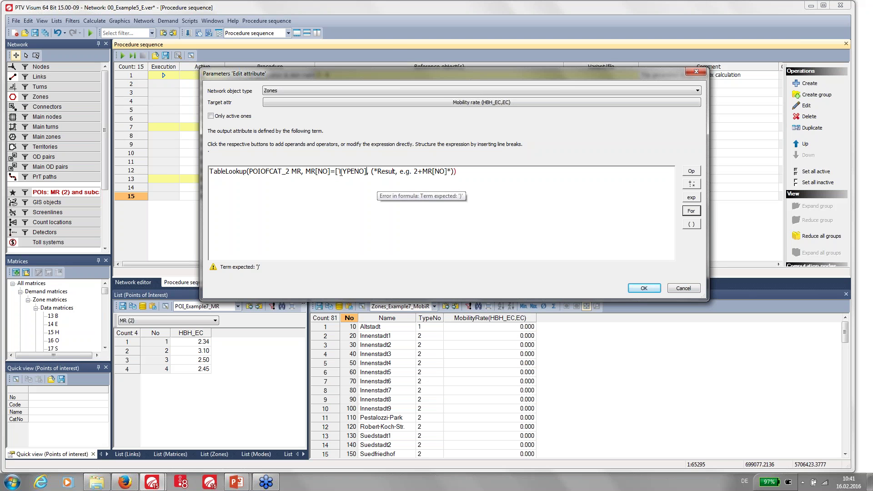
Replace the TableLookup result placeholder with MR[HBH_EC] and accept the procedure parameters.
left_click_drag(372, 172, 424, 172)
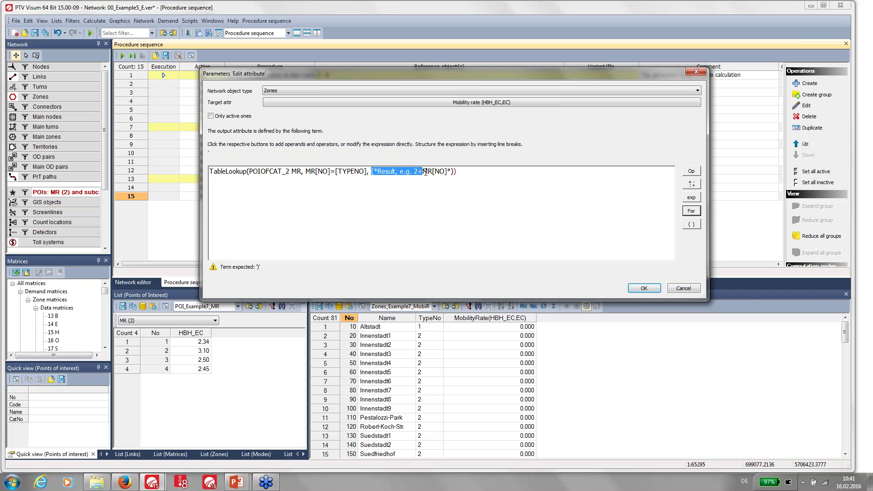
key("Delete")
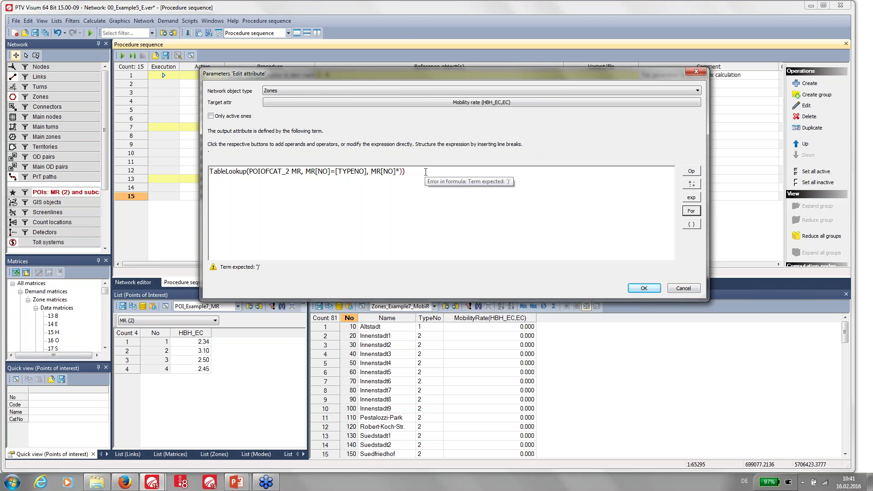
key("F4")
left_click(484, 242)
double_click(487, 242)
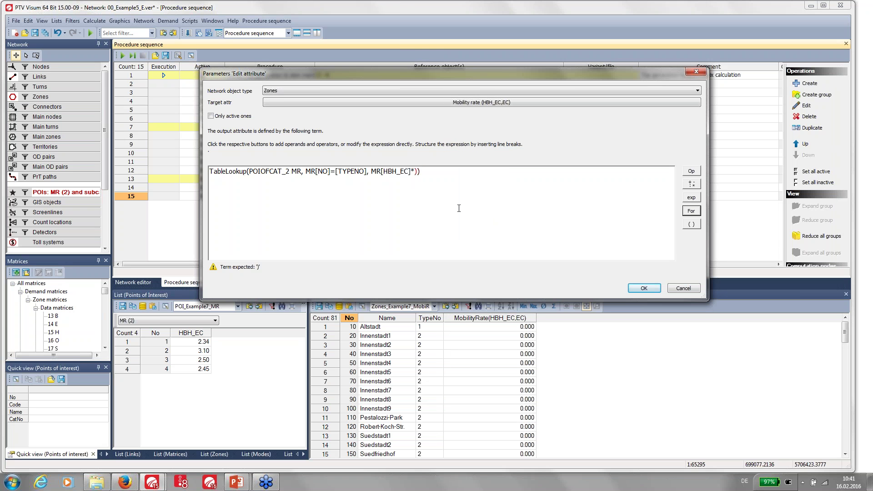
key("Left")
key("BackSpace")
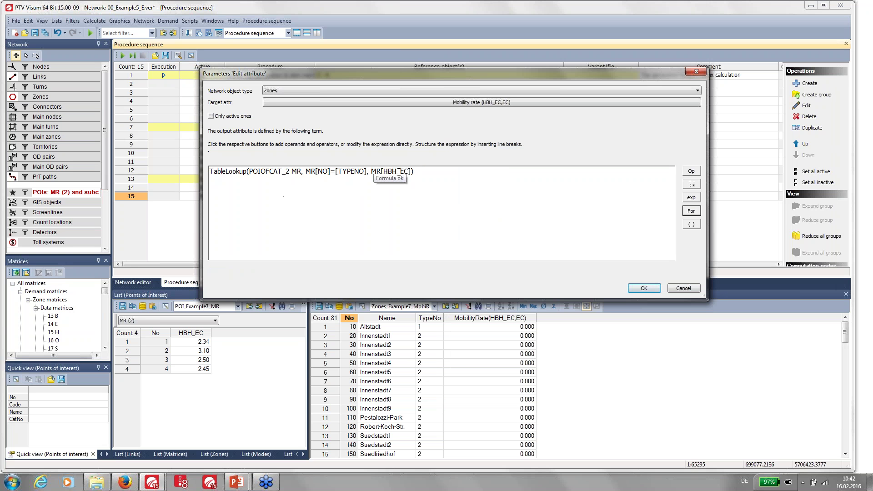
left_click(645, 288)
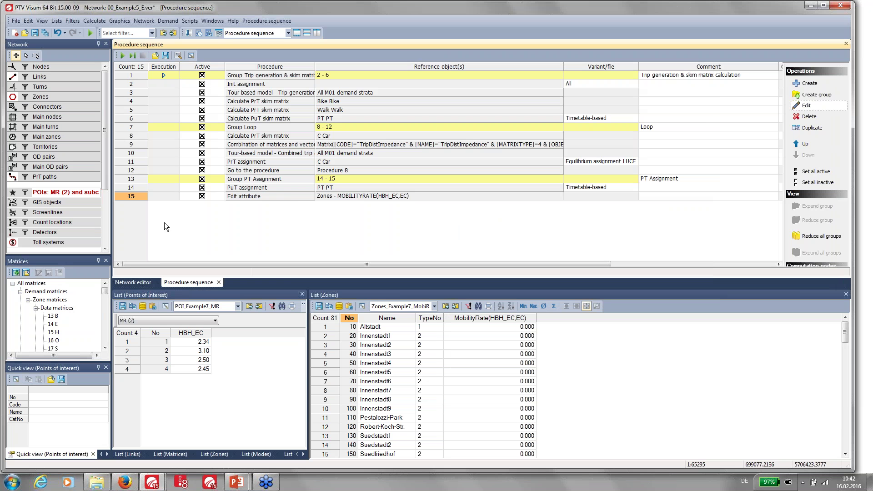
Execute only the Edit attribute procedure in row 15.
left_click(166, 196)
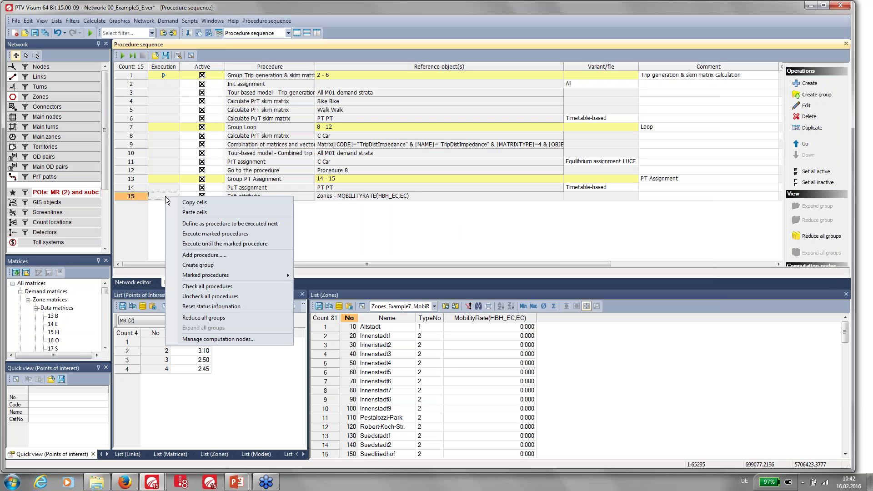
left_click(176, 232)
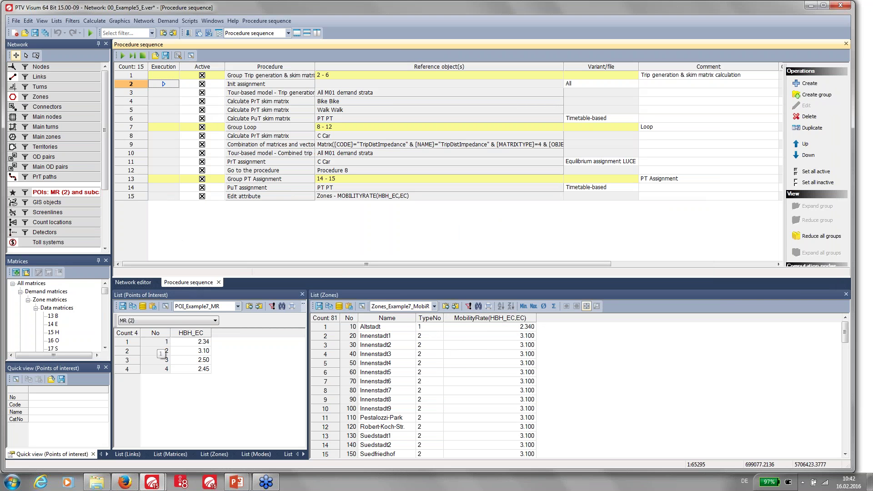
Switch to the PowerPoint slide show, view the slides up to Example 8 on text formula attributes, and return to PTV Visum.
mouse_move(236, 481)
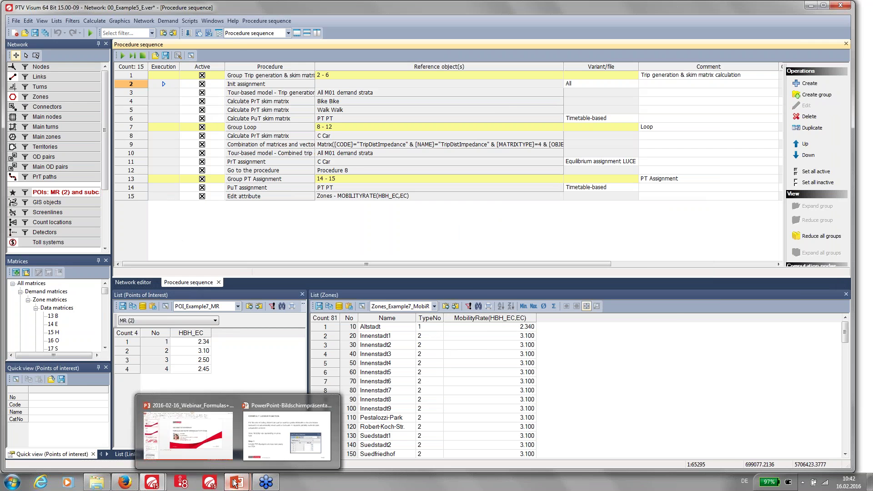
left_click(262, 440)
key("Right")
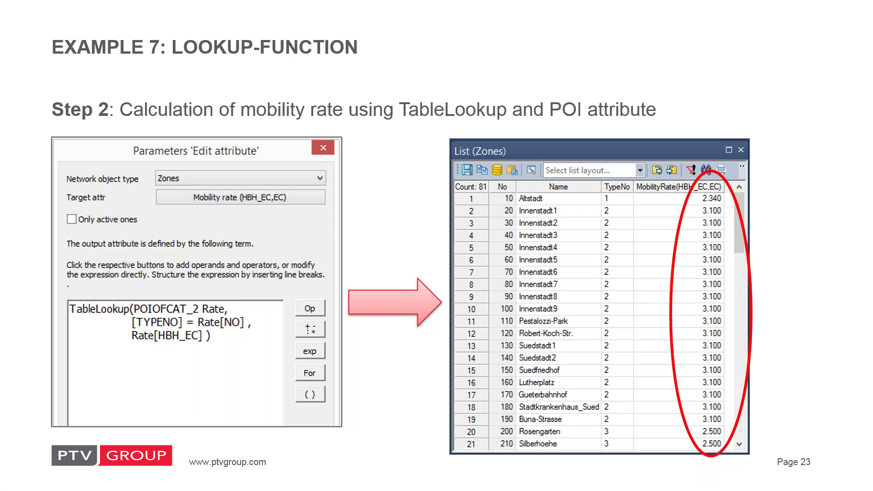
key("Right")
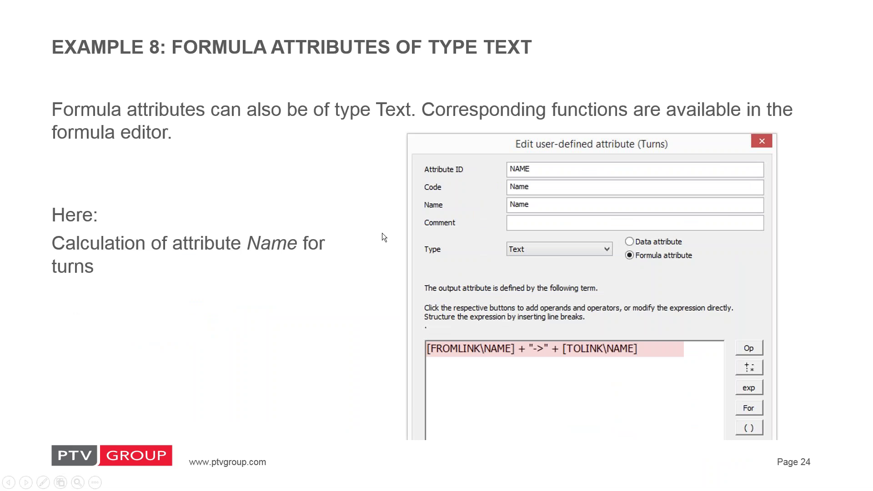
key("alt+Tab")
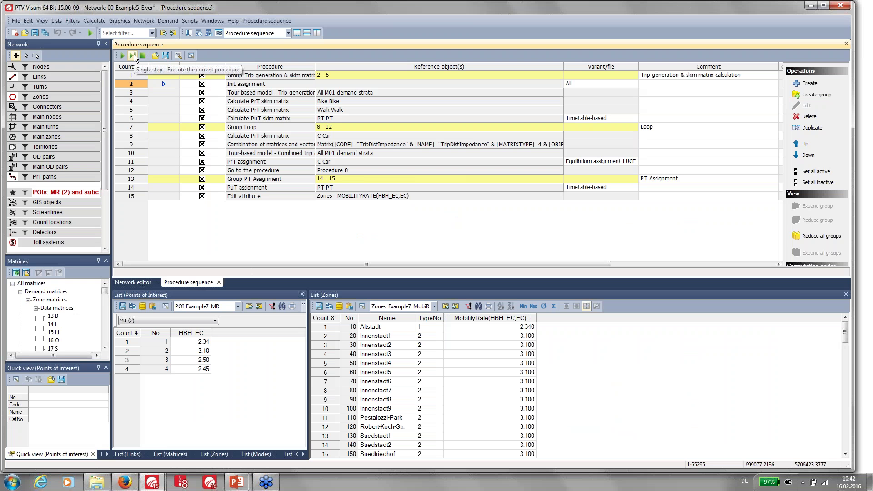
Open the user-defined attributes, choose Turns as network object and start creating a new attribute.
left_click(146, 22)
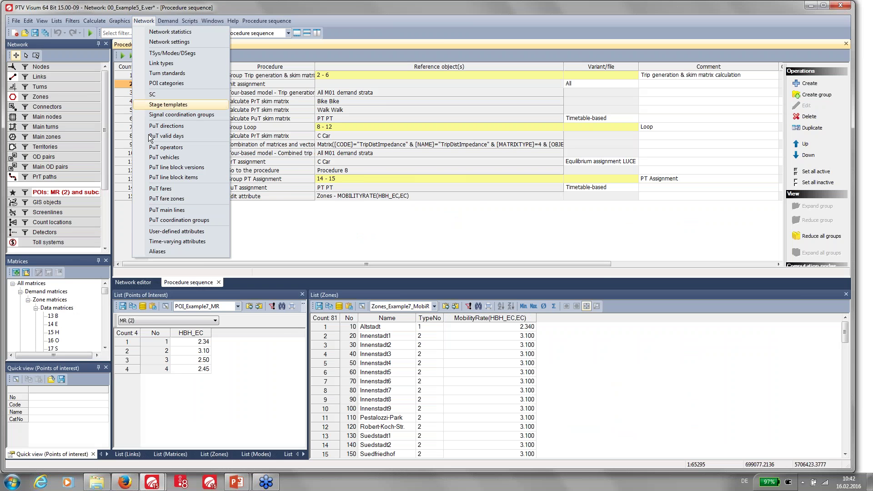
left_click(161, 236)
left_click(299, 130)
scroll(328, 260, "down", 13)
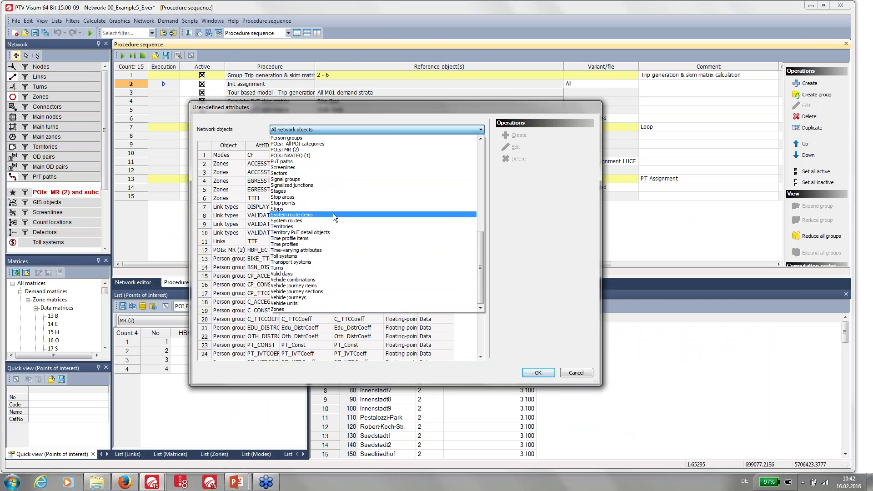
left_click(332, 267)
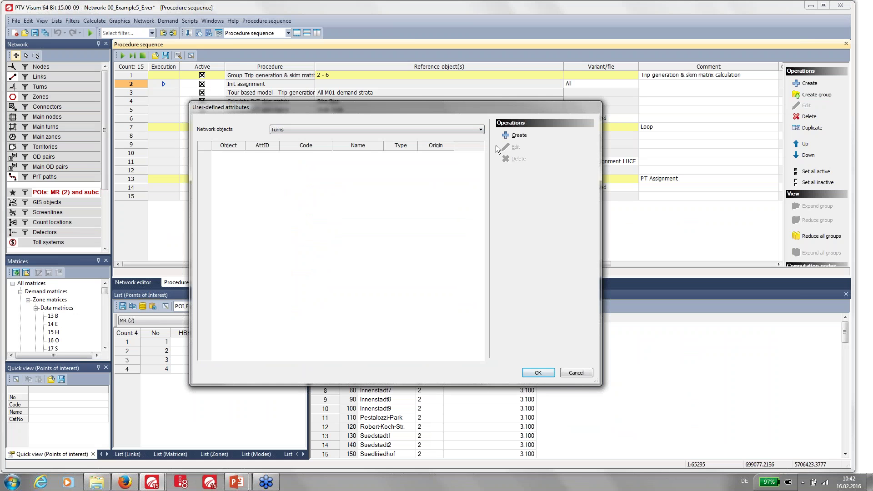
left_click(517, 135)
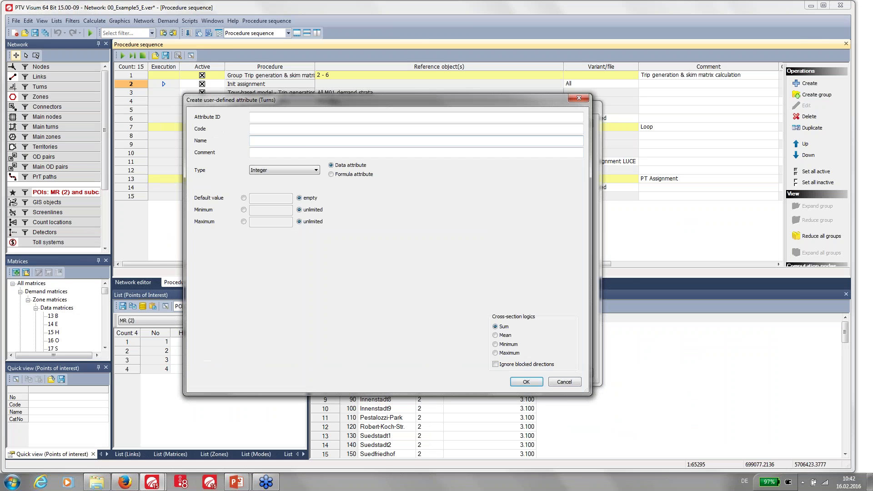
Set the turn attribute's ID, code and name to Name, and define it as a formula attribute of type Text.
type("Name")
left_click(348, 130)
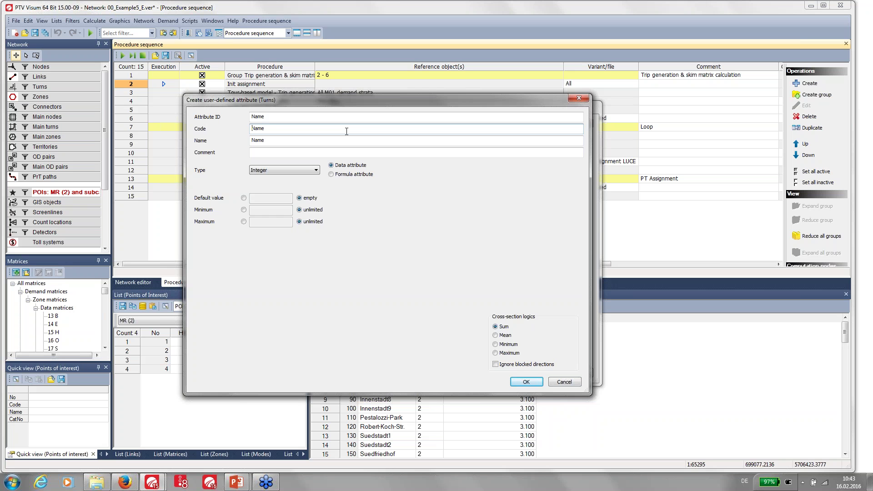
left_click(278, 171)
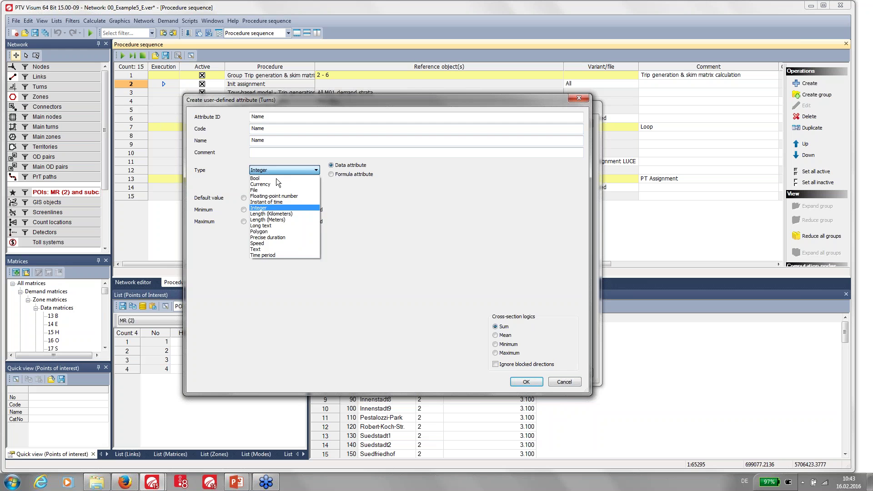
left_click(269, 249)
left_click(331, 174)
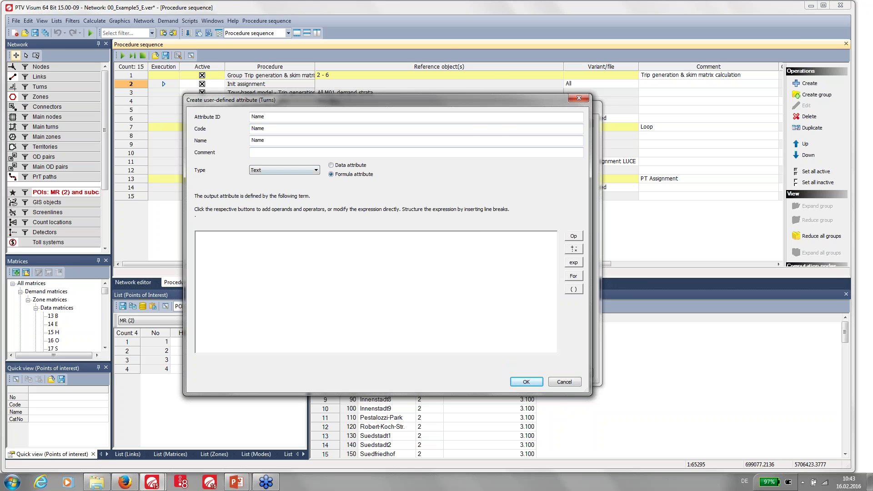
Insert the Name attribute of the From link as the first operand of the turn formula.
left_click(574, 236)
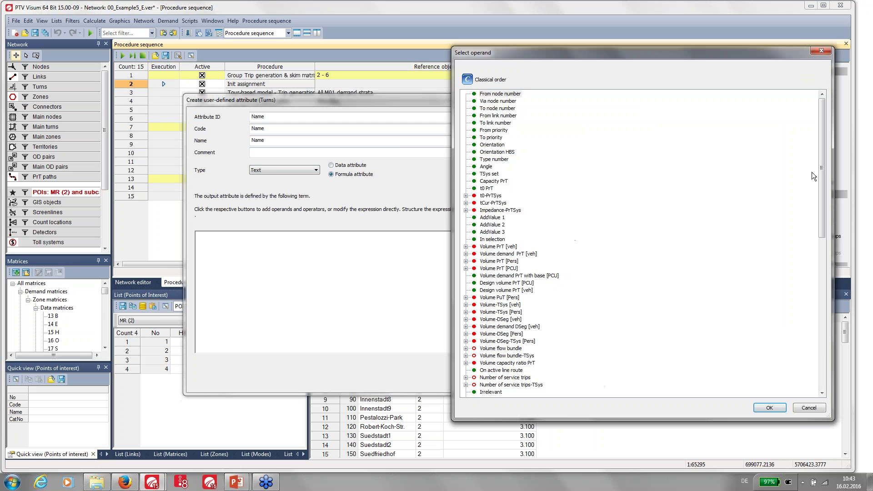
left_click_drag(821, 168, 823, 318)
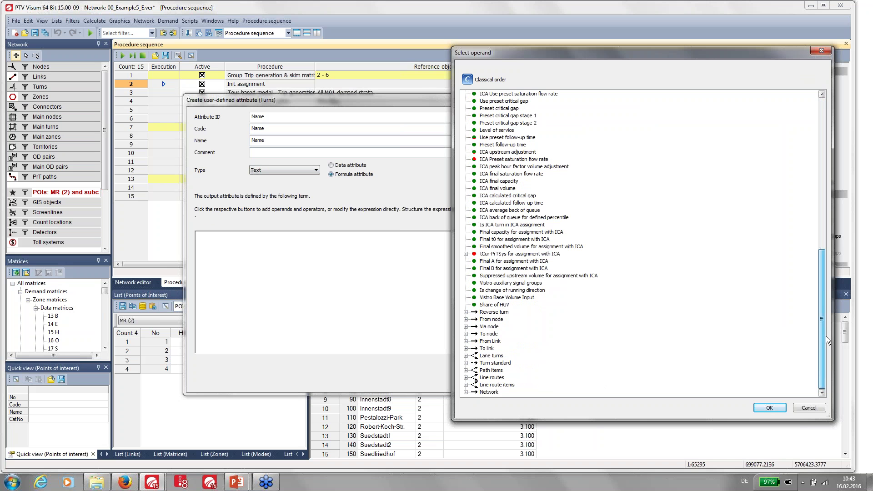
left_click(466, 341)
double_click(495, 108)
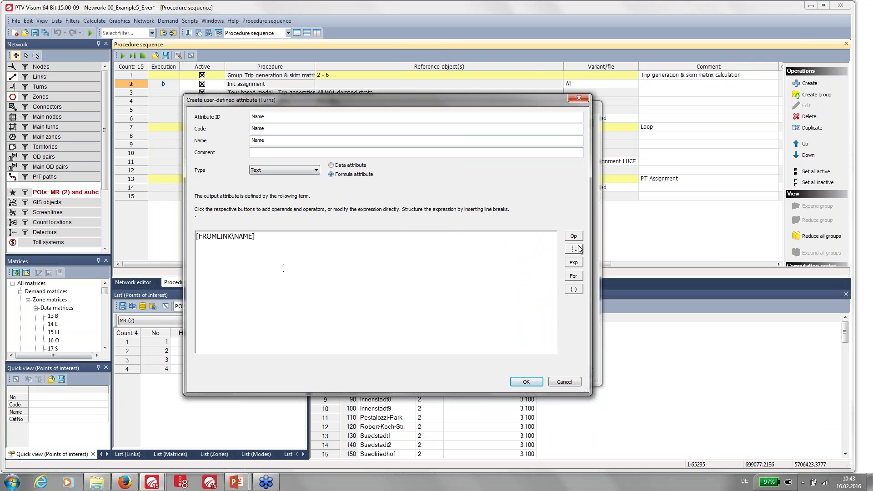
Extend the formula with a plus operator, the separator text " -> " and another plus sign.
left_click(574, 249)
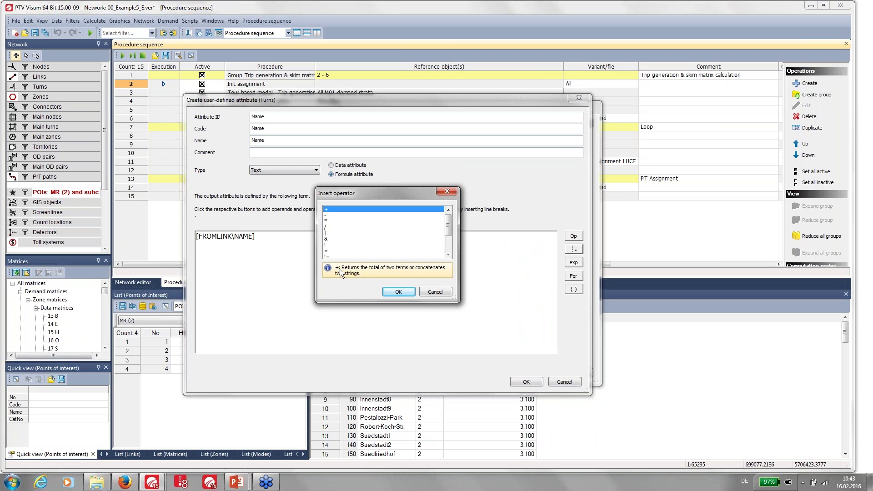
left_click(389, 290)
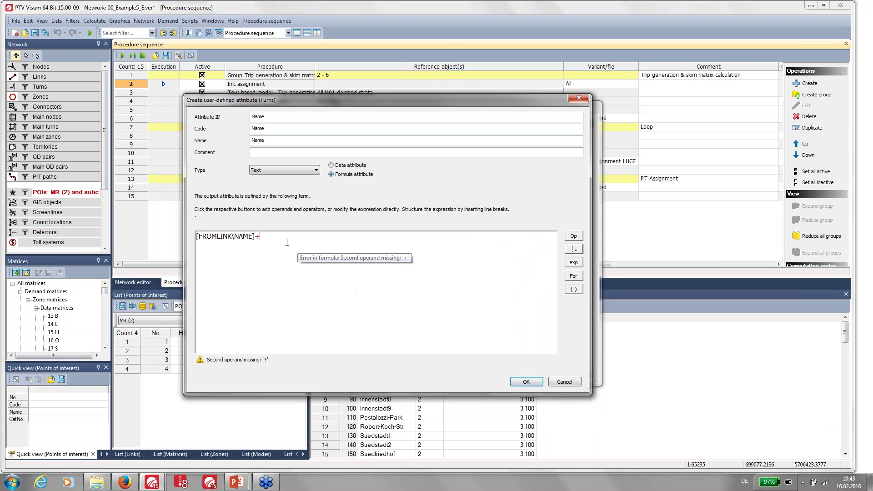
type("\"")
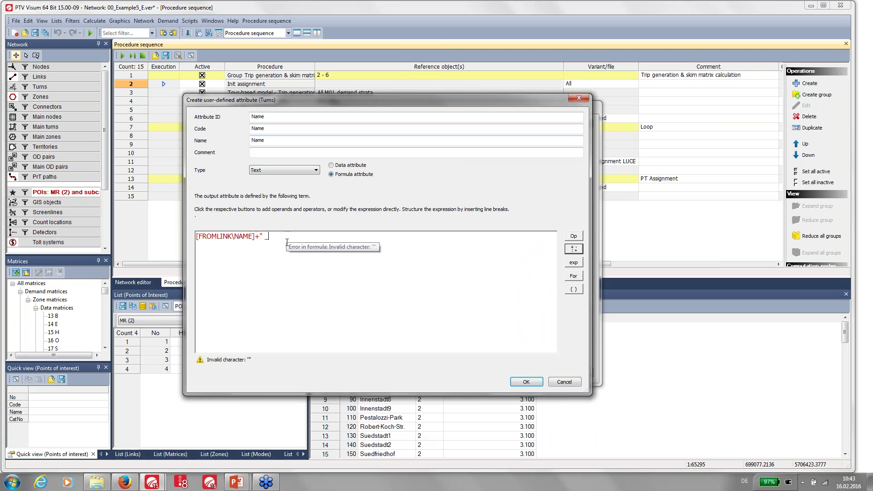
type(" -> \" +")
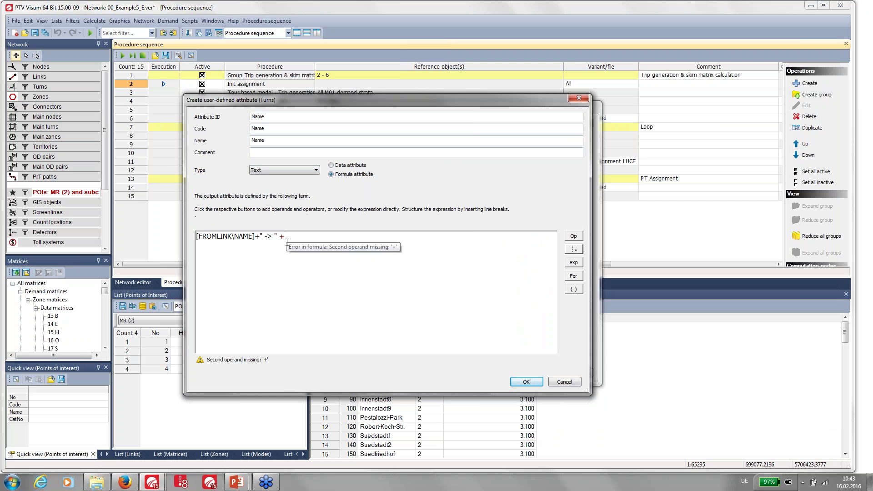
Add the To link's Name as the last operand, then confirm the new attribute and the user-defined attributes dialog.
left_click(574, 236)
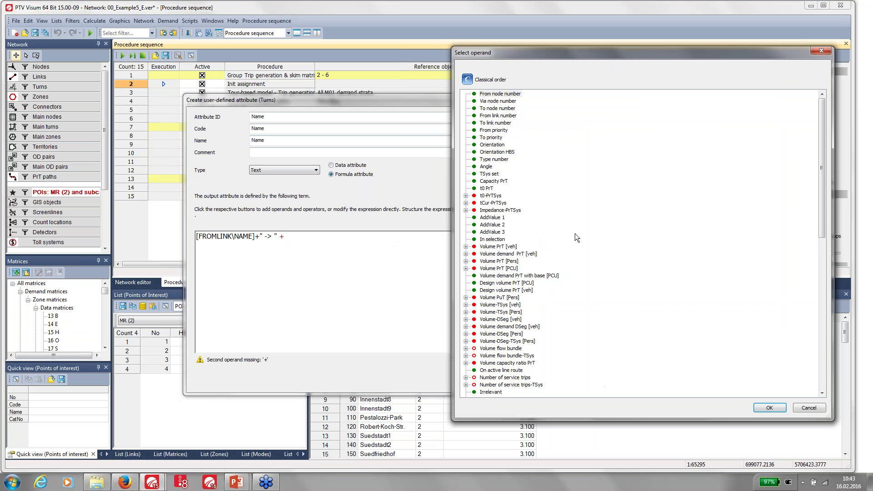
left_click_drag(823, 225, 827, 381)
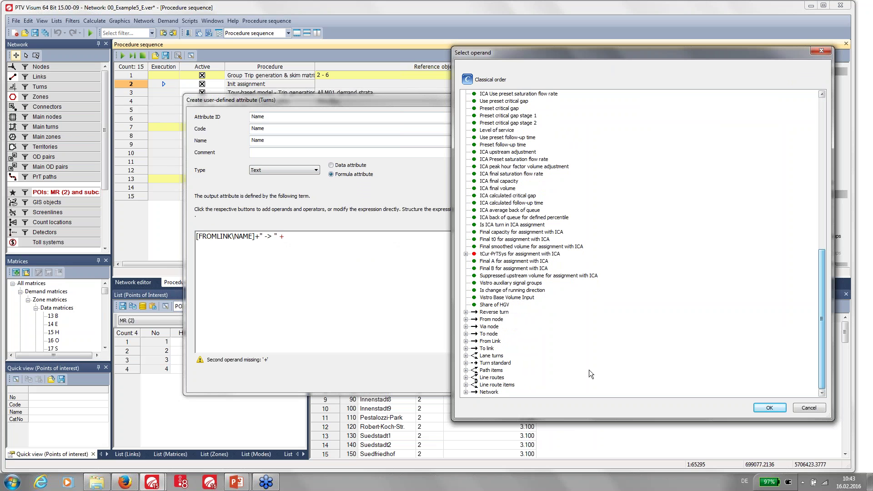
left_click(466, 348)
double_click(493, 108)
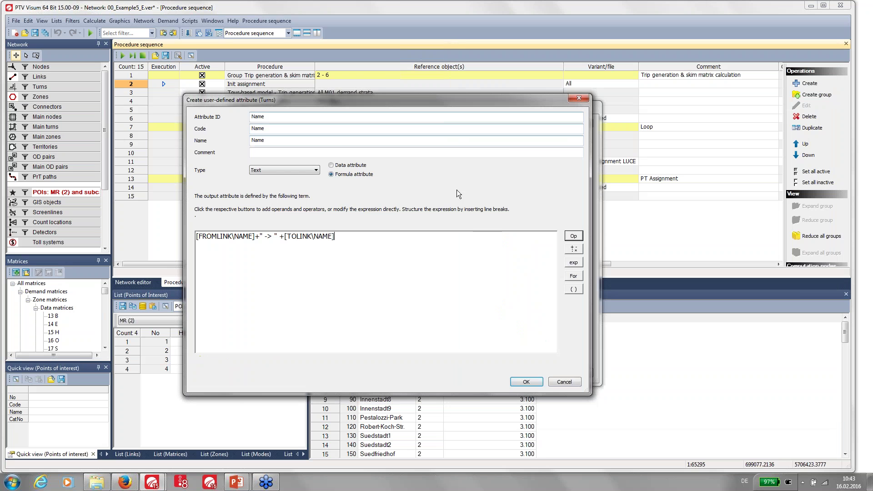
left_click(518, 381)
left_click(540, 373)
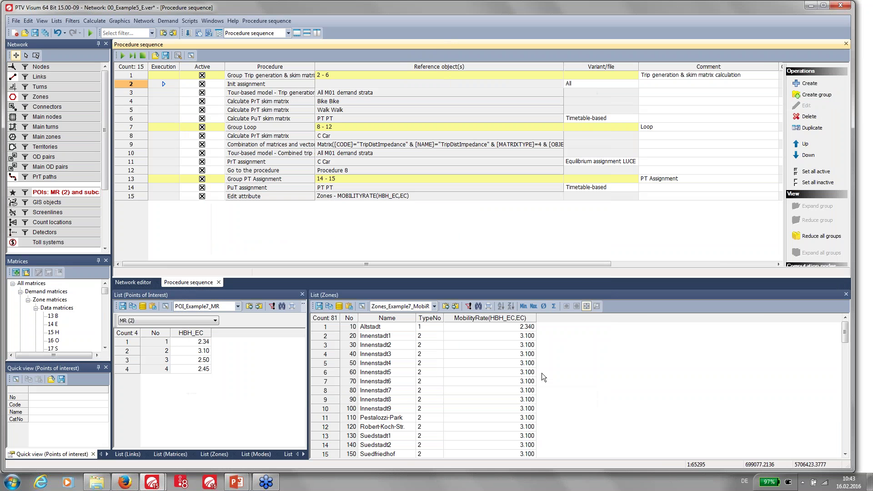
Close the zones list and open the turns list with the layout Turns_Example8_Name.
left_click(846, 294)
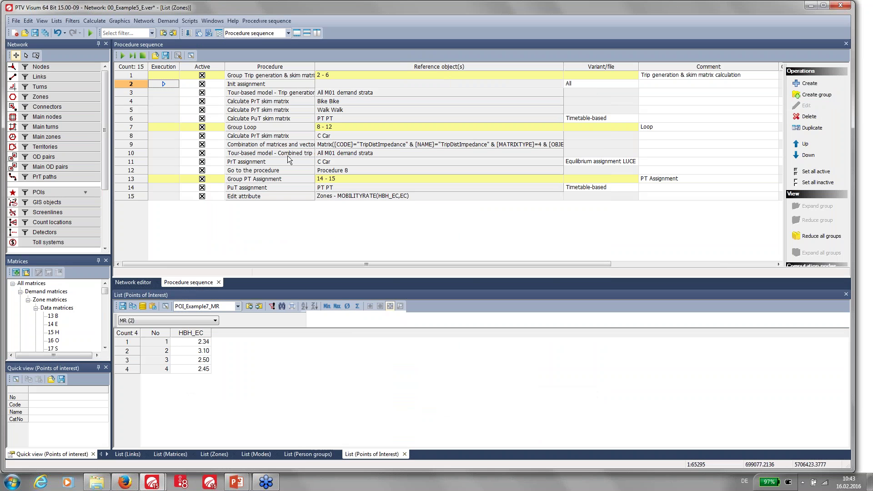
left_click(316, 360)
left_click(57, 21)
mouse_move(67, 43)
left_click(138, 72)
left_click(236, 307)
left_click(226, 318)
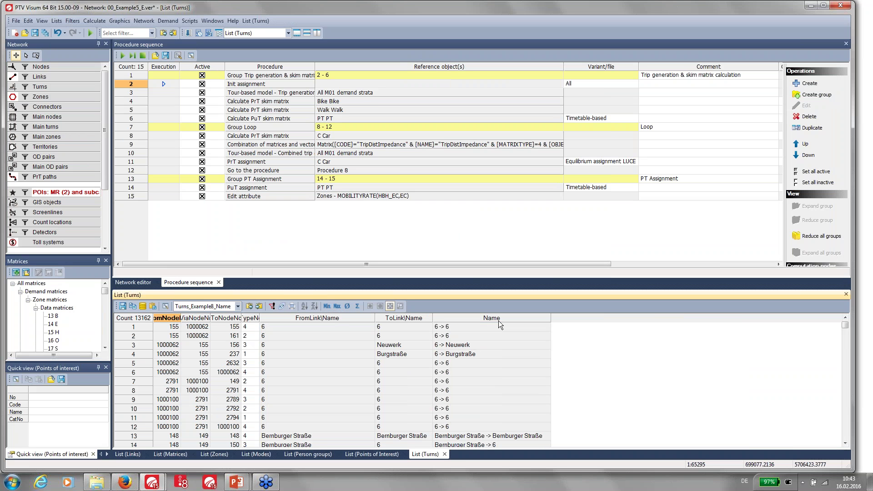
Widen the ToLink\Name and Name columns of the turns list to fit the long street names around row 2661.
left_click_drag(842, 326, 842, 346)
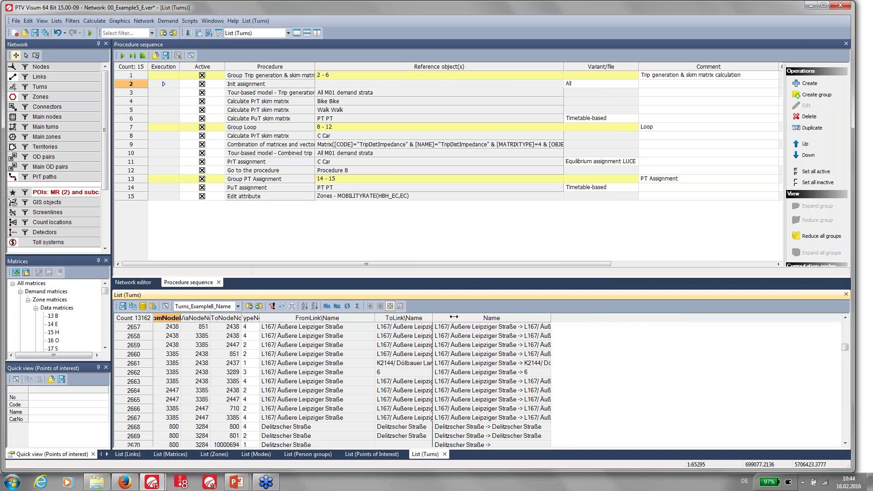
left_click_drag(433, 318, 503, 318)
left_click(620, 317)
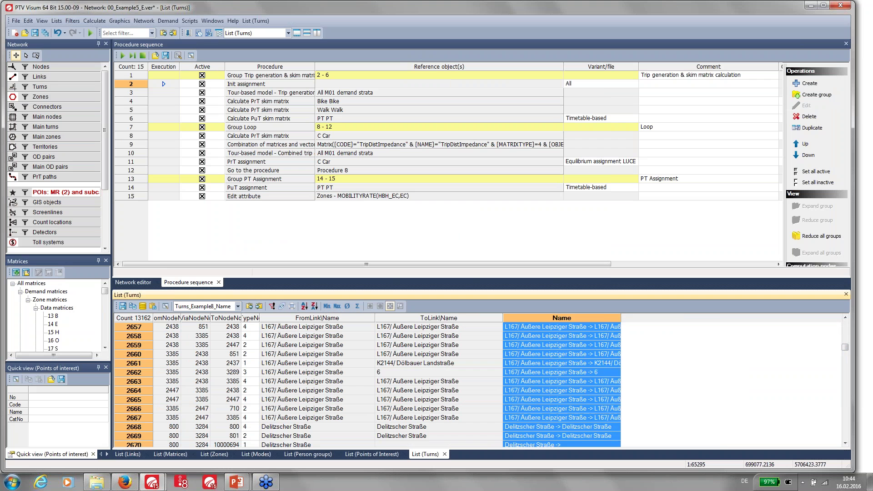
double_click(621, 317)
left_click(642, 364)
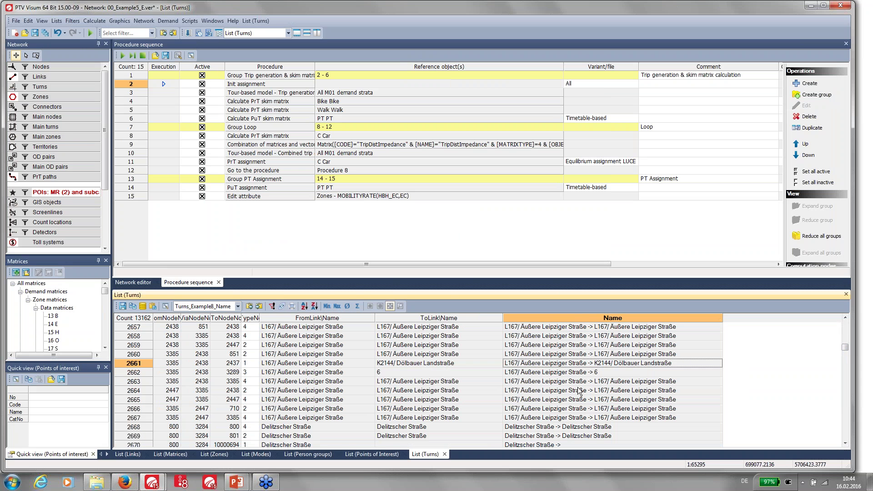
Switch to the PowerPoint slide show at Example 8 on formula attributes of type Text.
left_click(236, 482)
left_click(283, 437)
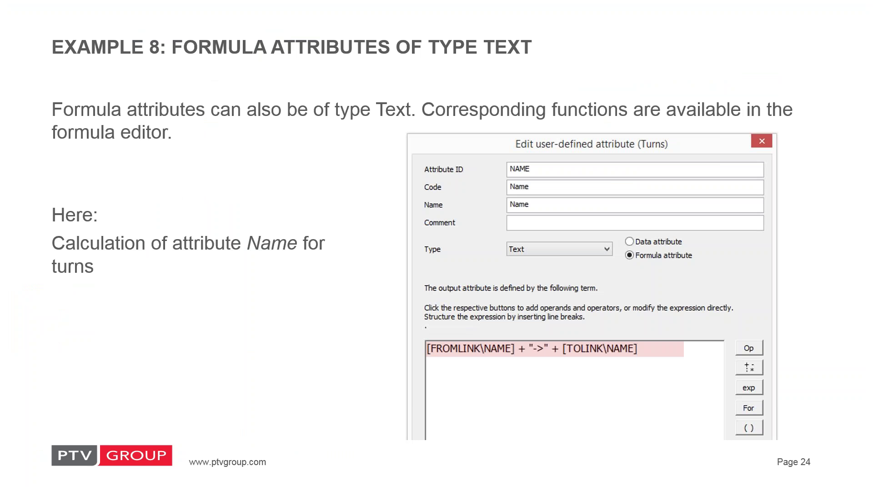